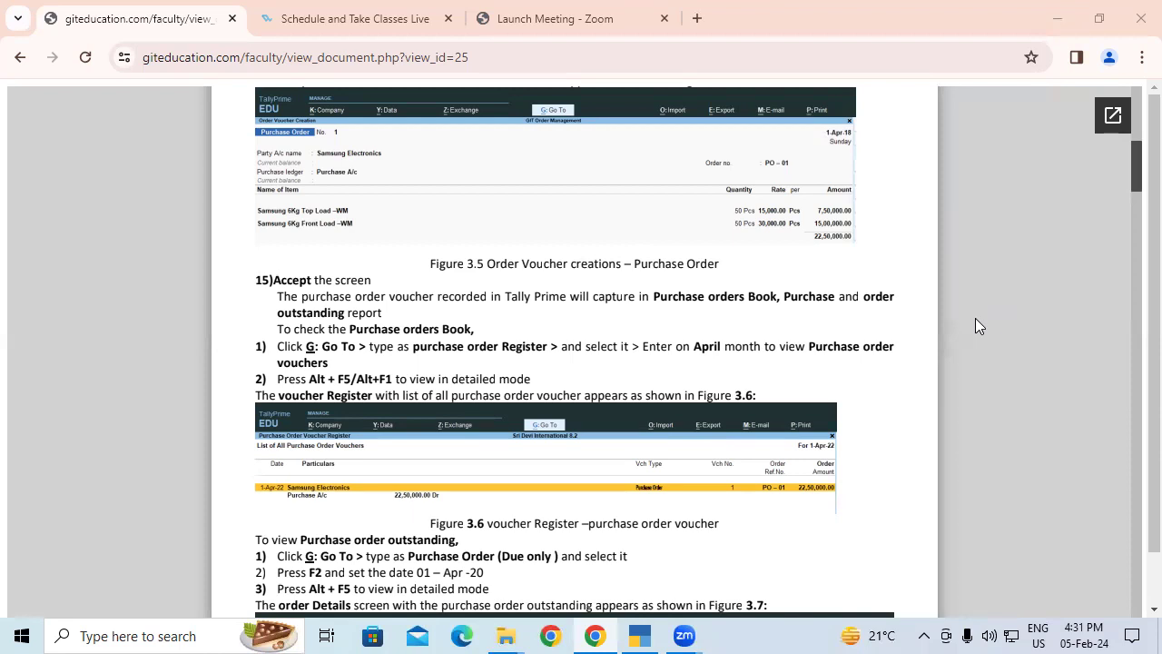
Switch to TallyPrime and open the Purchase order Register report for the company
click(640, 634)
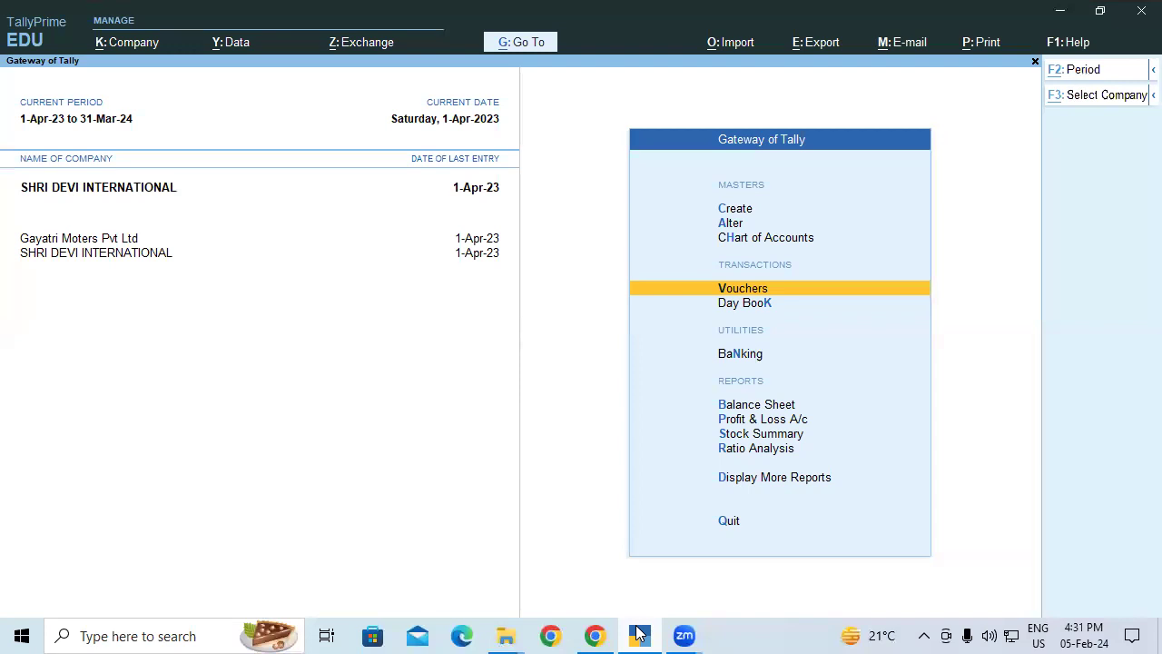
key(alt+g)
text(Purcha)
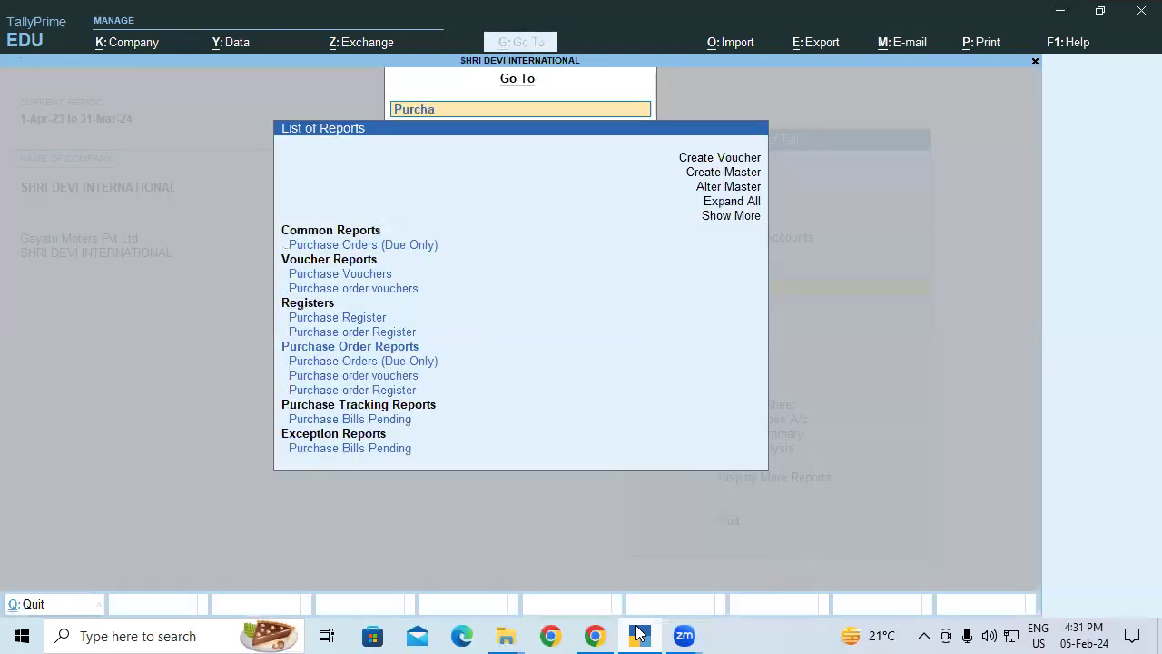
text(se Ord)
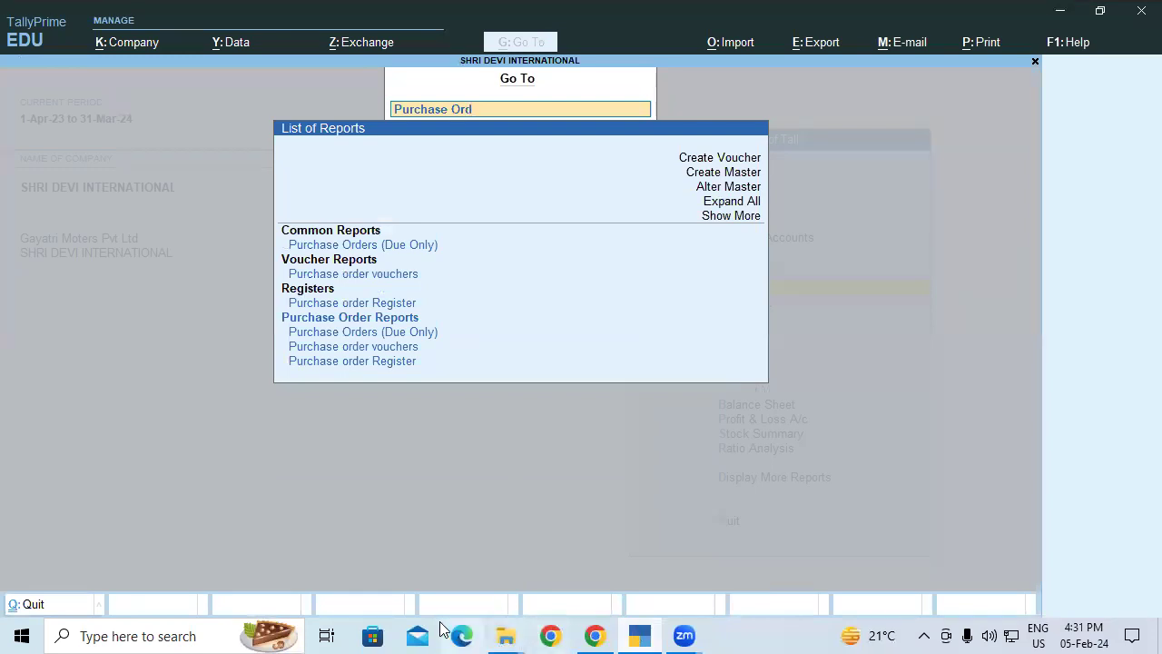
click(366, 309)
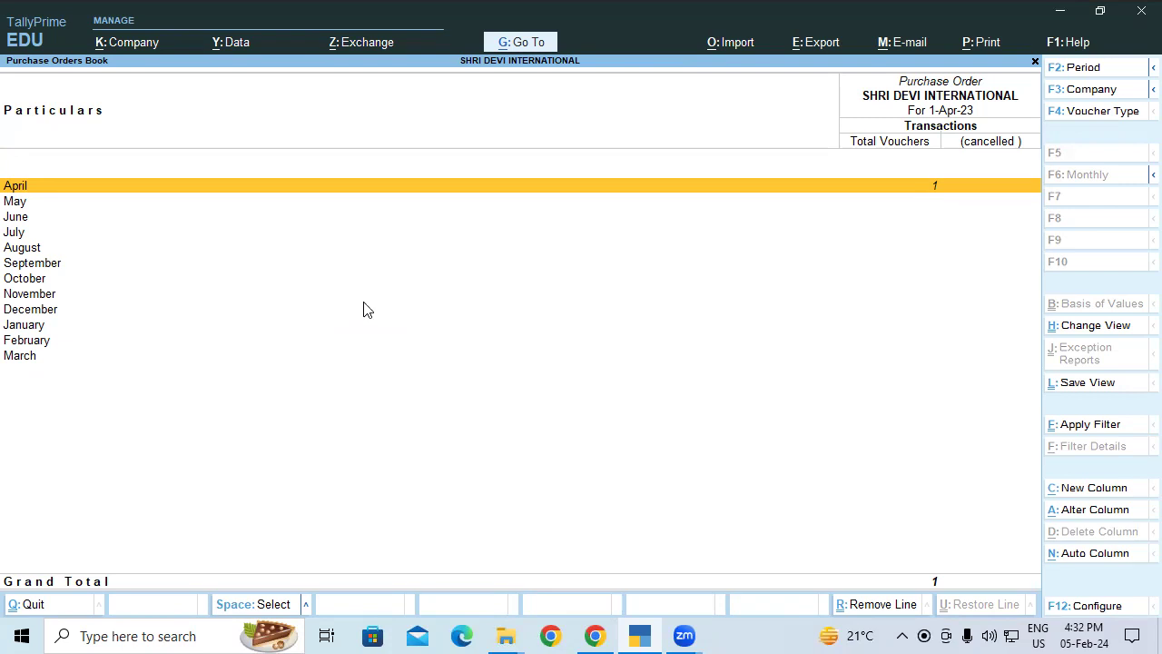
View April's purchase order vouchers in detailed mode and return to the Gateway of Tally
key(Return)
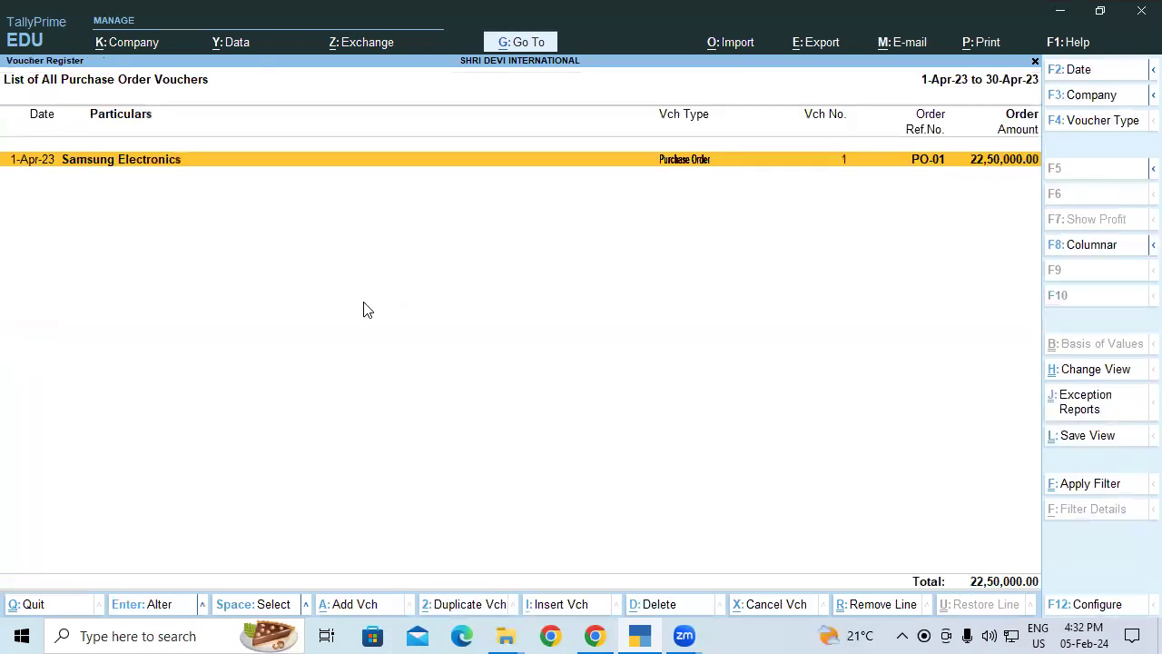
key(alt)
key(alt+F5)
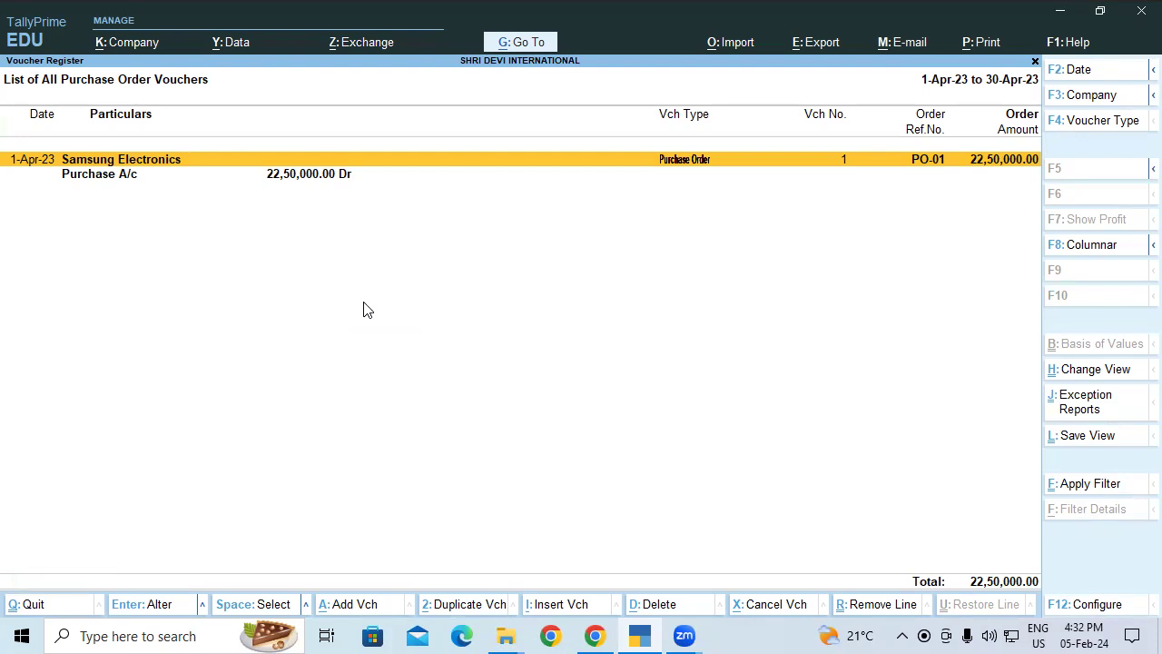
key(Escape)
key(Escape)
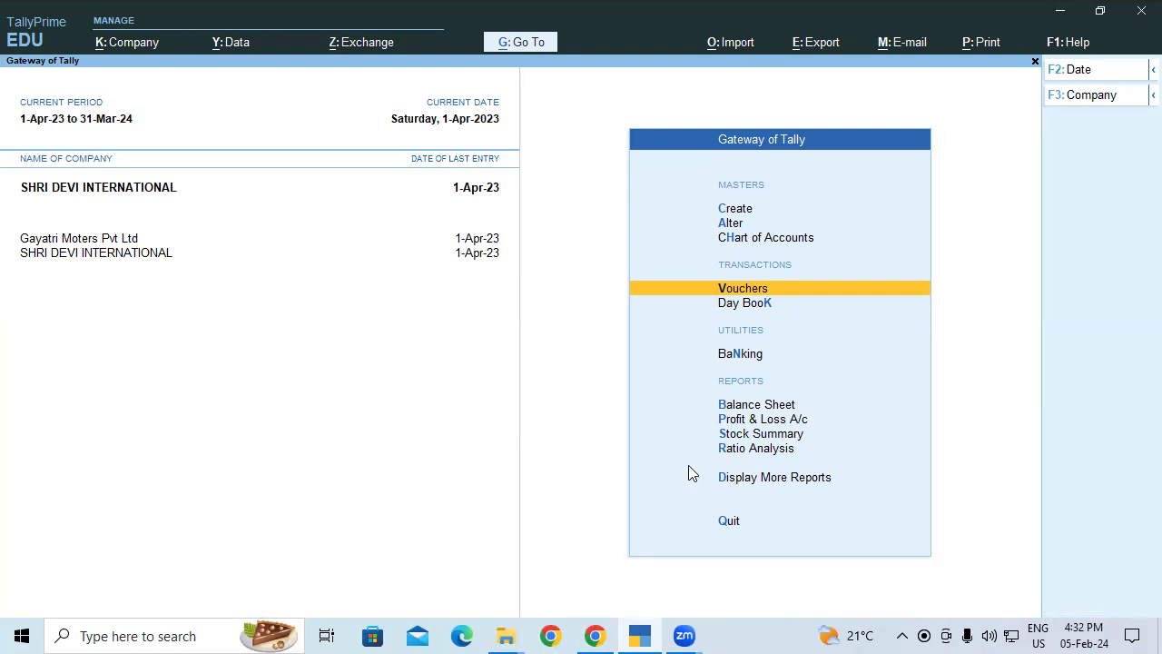
View the Purchase Orders (Due Only) report and return to the Gateway of Tally
key(alt+g)
text(Purcha)
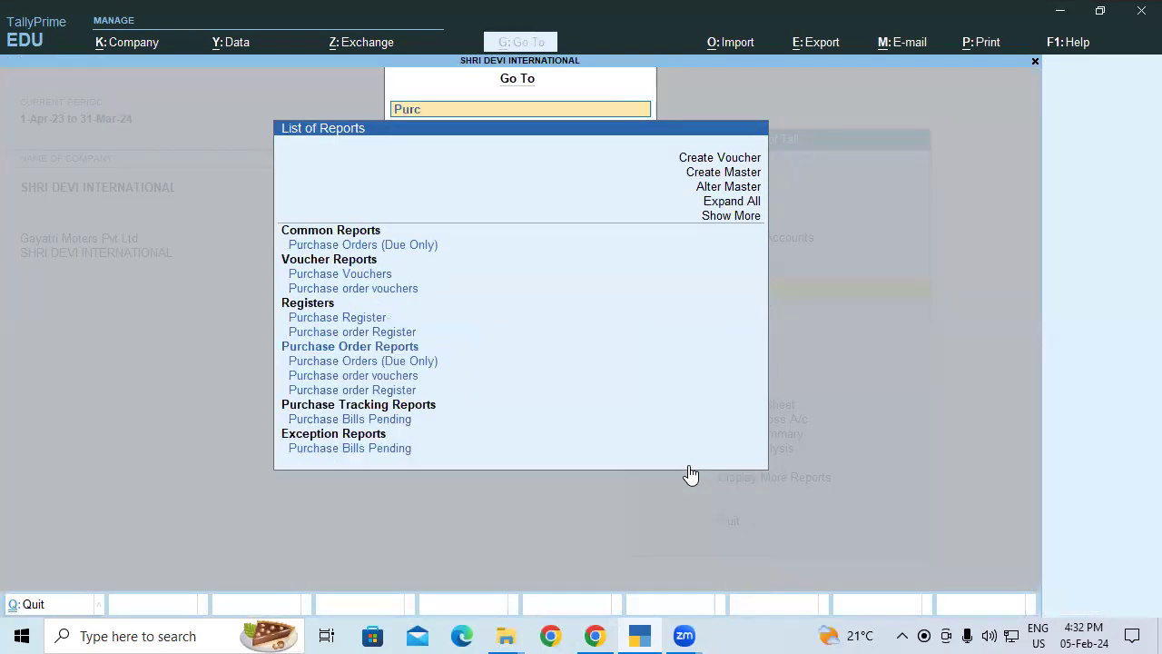
click(354, 250)
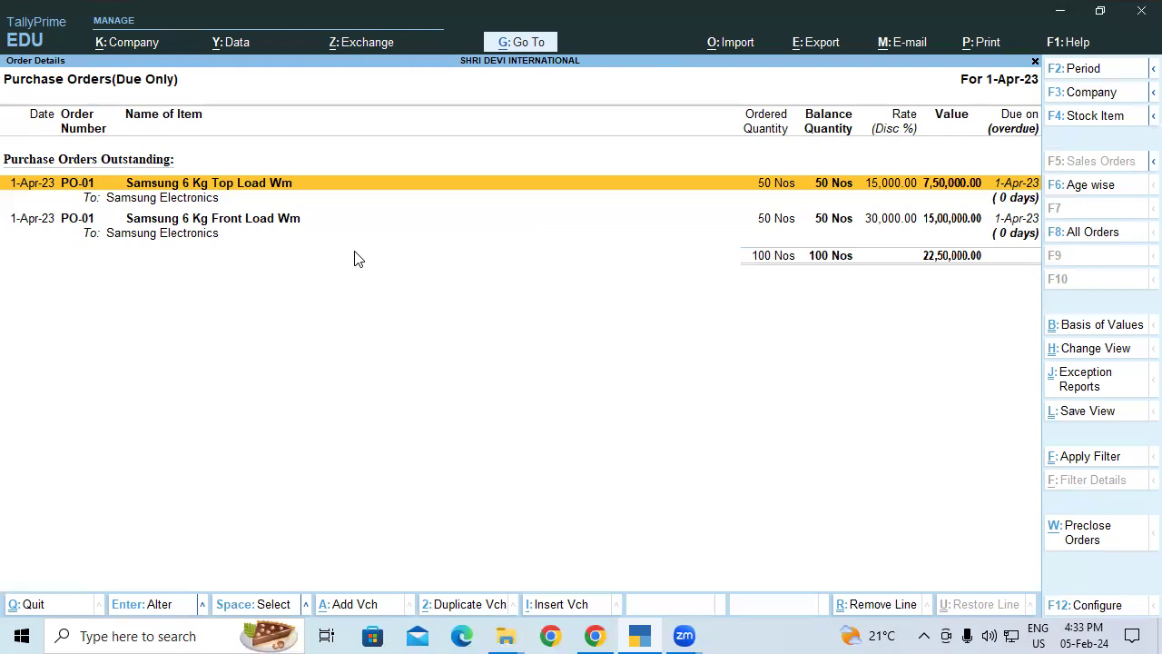
key(Escape)
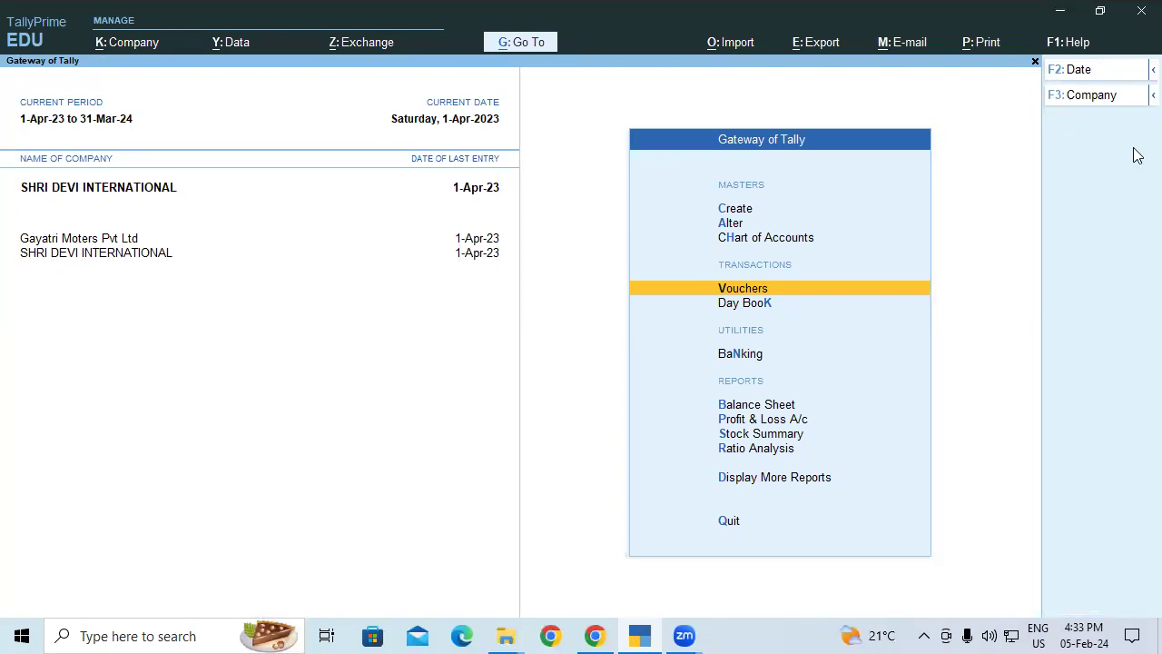
Switch to the browser document and read the purchase order activity for LG Electronics
key(alt+Tab)
scroll(1133, 155, down, 3)
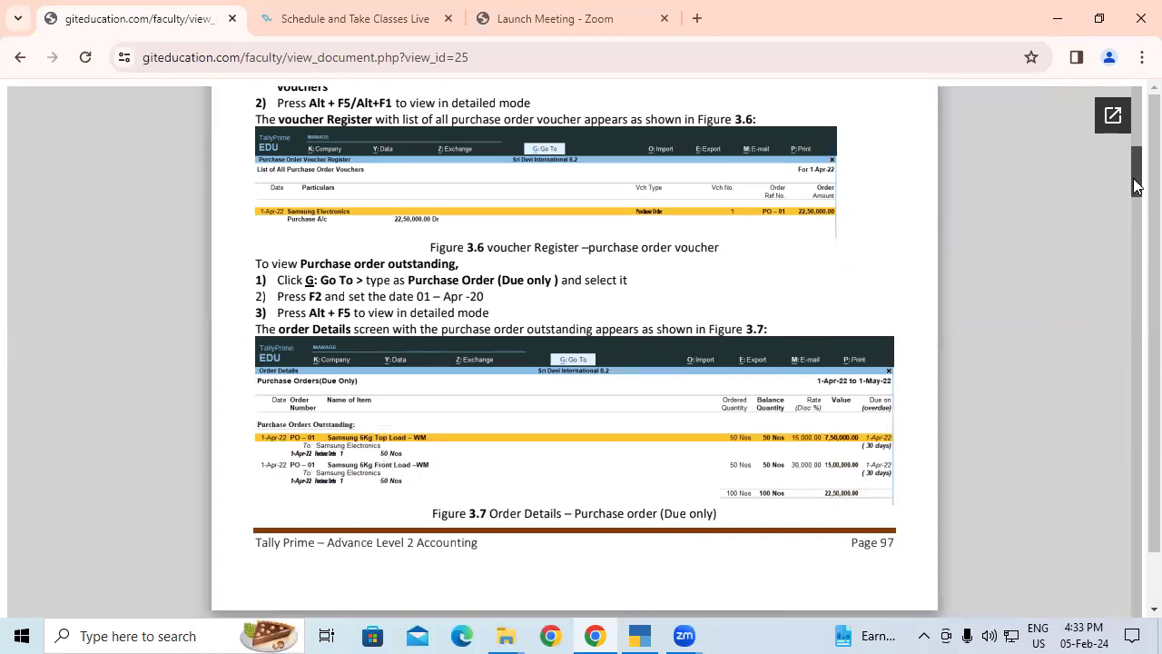
scroll(1132, 187, down, 5)
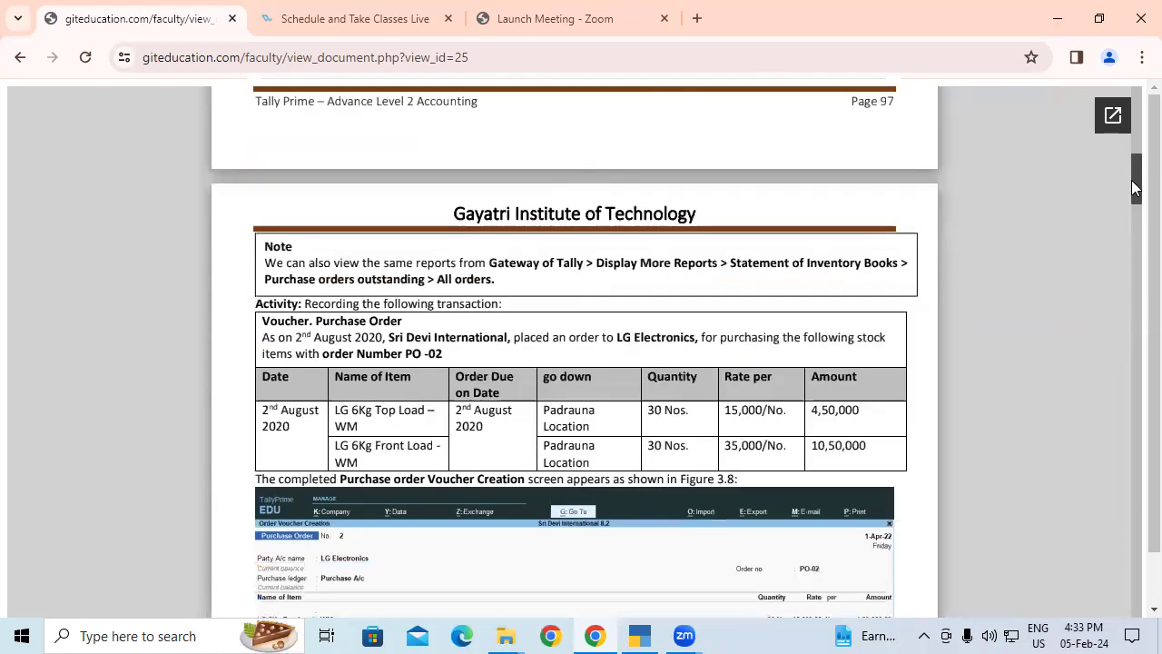
scroll(1132, 187, down, 1)
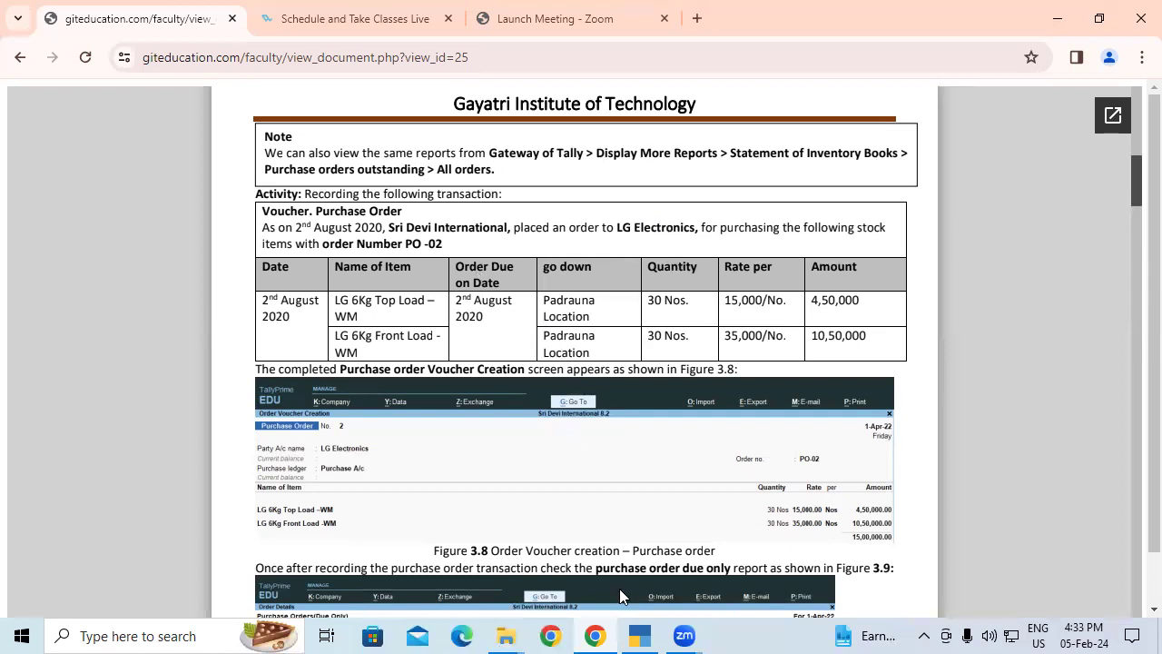
Switch back to TallyPrime and start a new Purchase Order voucher
click(638, 634)
key(Return)
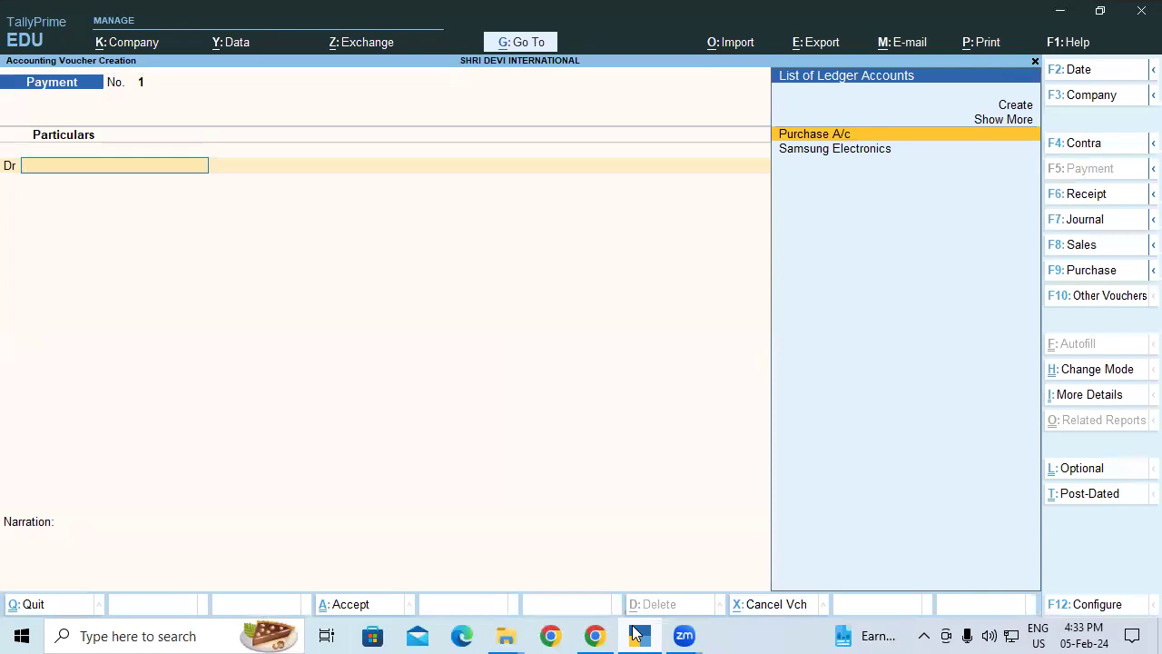
key(ctrl)
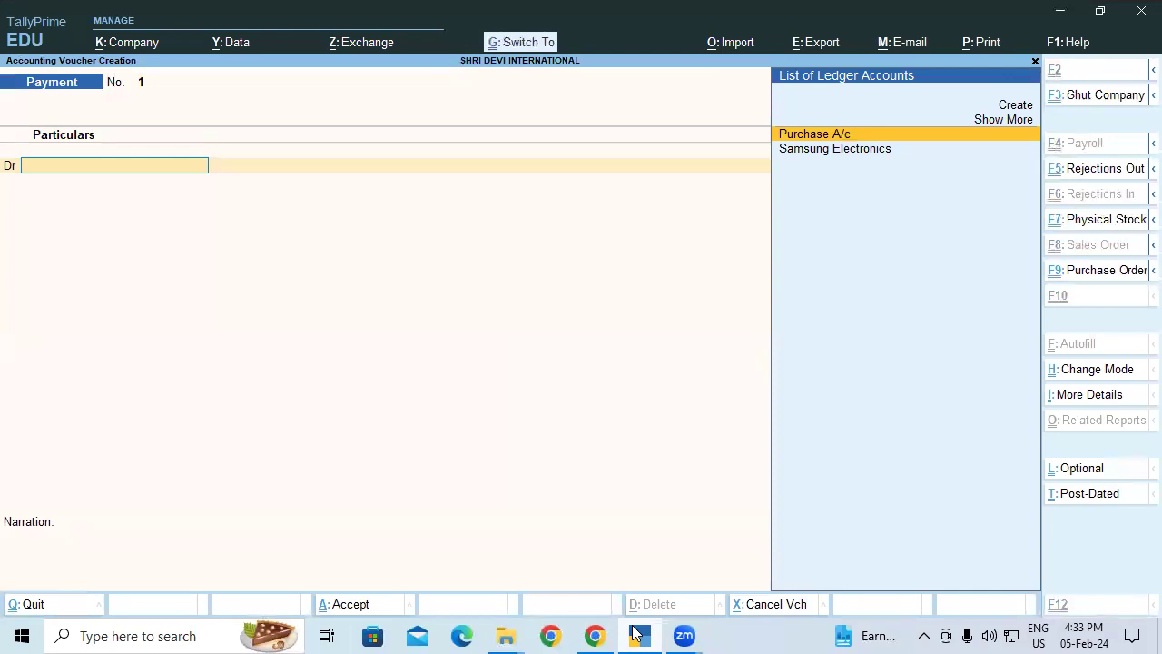
key(ctrl+F9)
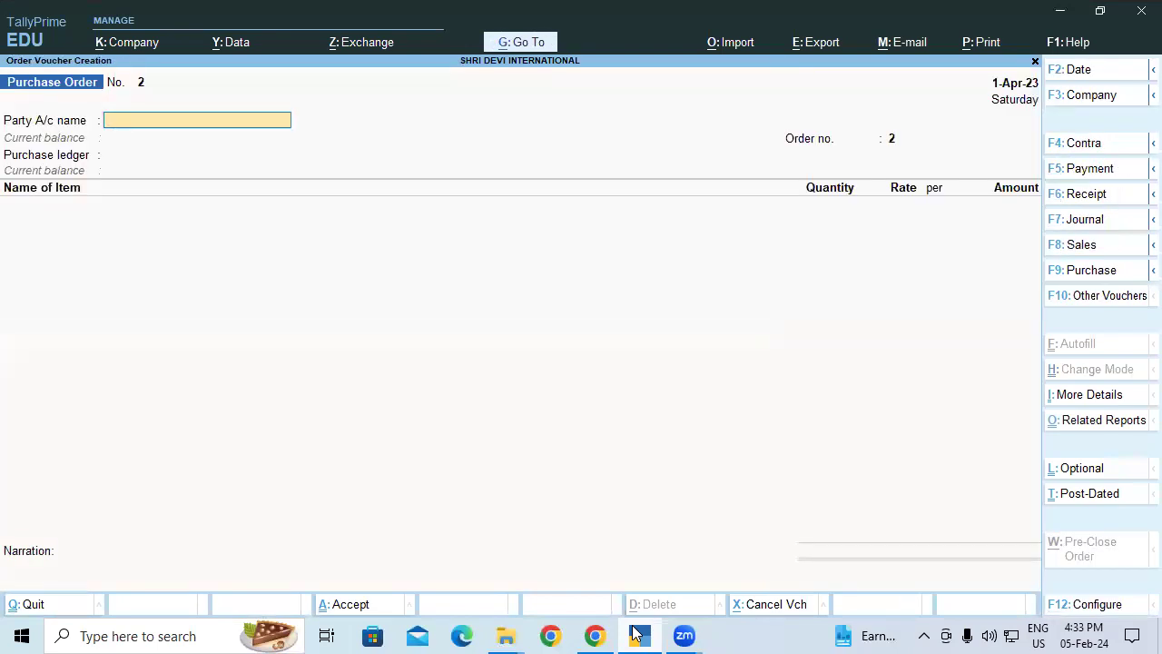
Create an LG Electronics ledger under Sundry Creditors from the voucher's party account field, keeping the default ledger settings
text(L)
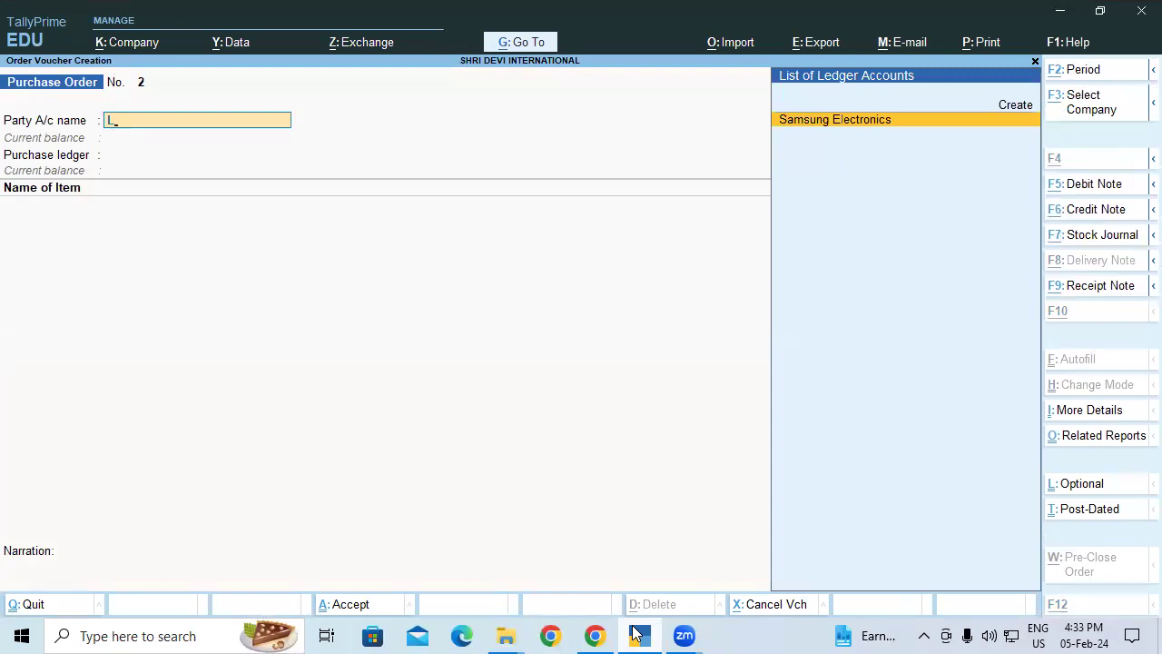
key(alt+c)
text(LG)
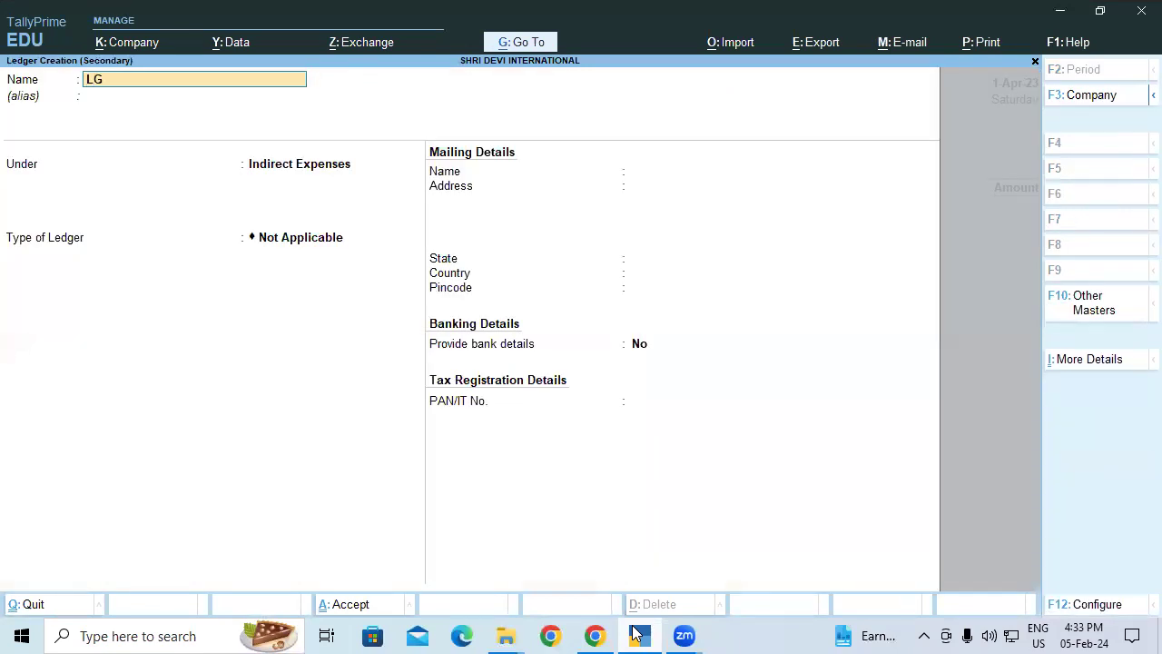
text( Electronics)
key(Return)
text(Sun)
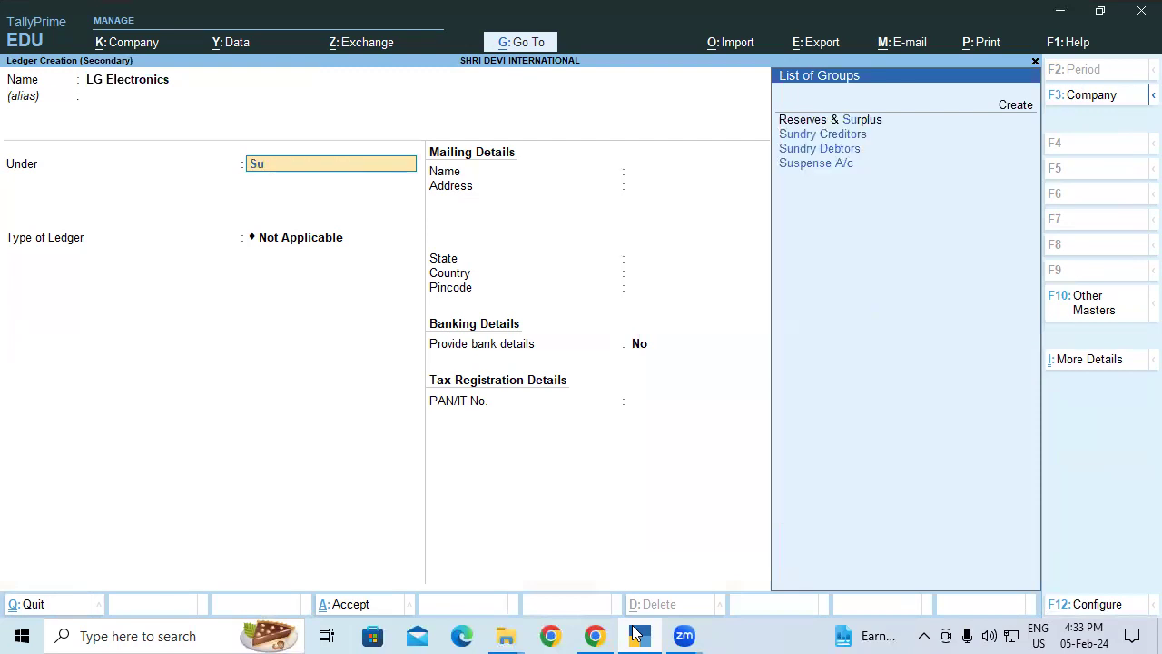
key(Return)
key(Return)
key(Return)
key(Return)
key(Return)
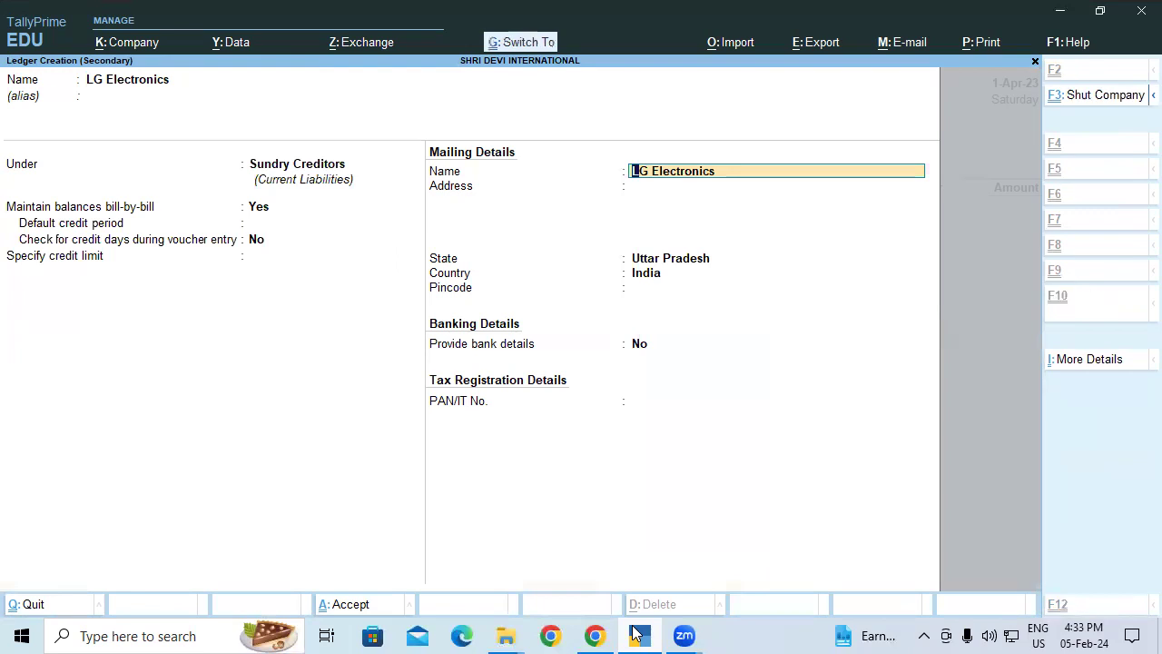
key(ctrl+a)
Accept LG Electronics as the party, leaving the order and receipt details blank
key(Return)
key(Return)
key(Return)
key(Return)
key(Return)
key(Return)
key(Return)
key(Return)
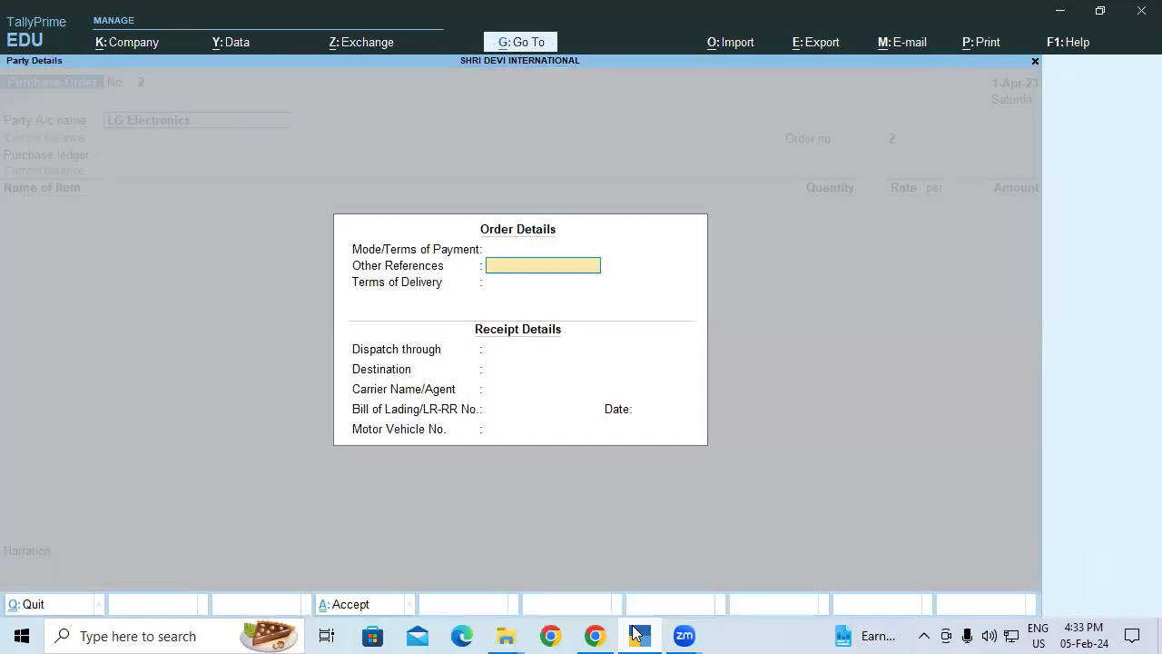
key(ctrl+a)
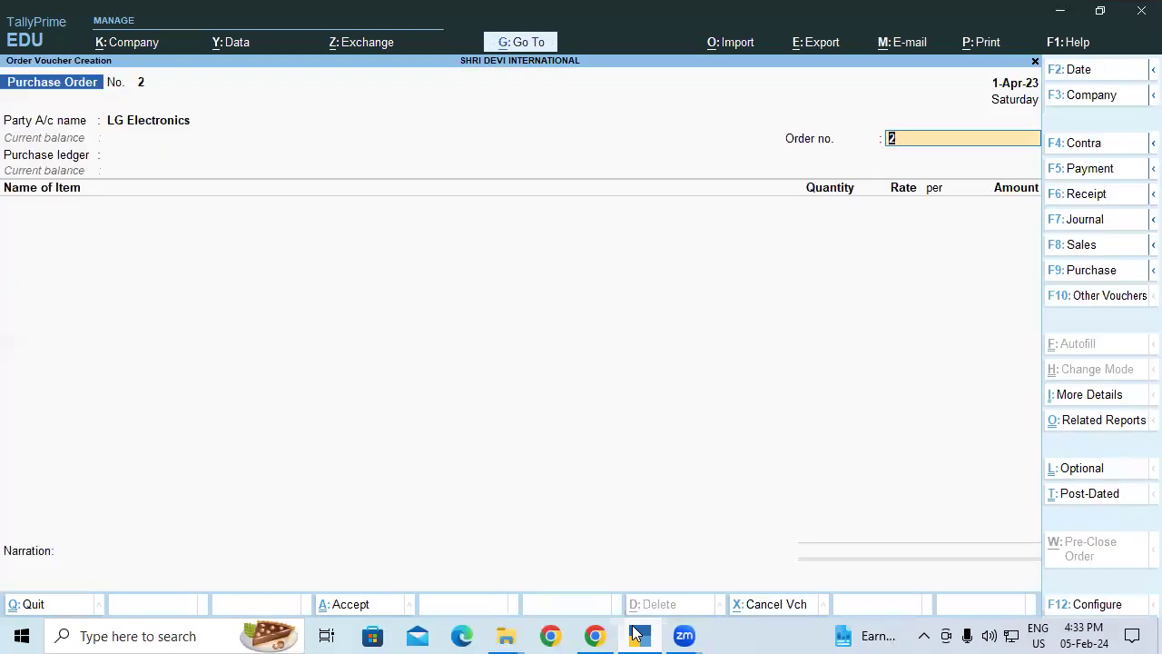
Enter the purchase order's order number and select Purchase A/c as the purchase ledger
text(PO-02)
key(Return)
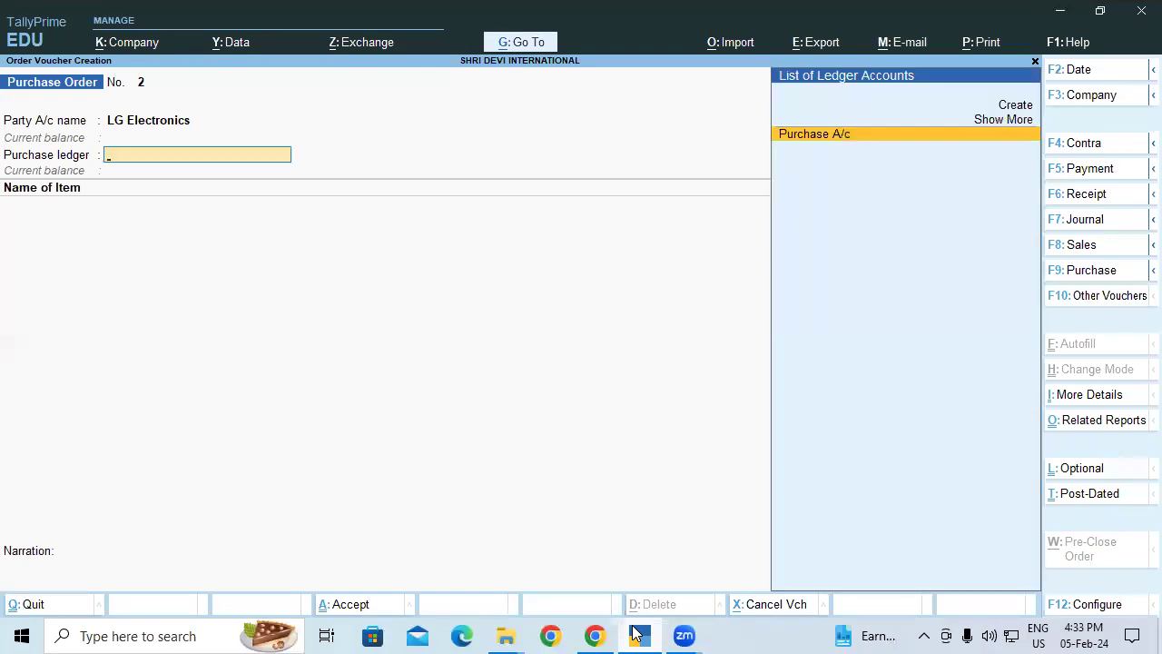
key(Return)
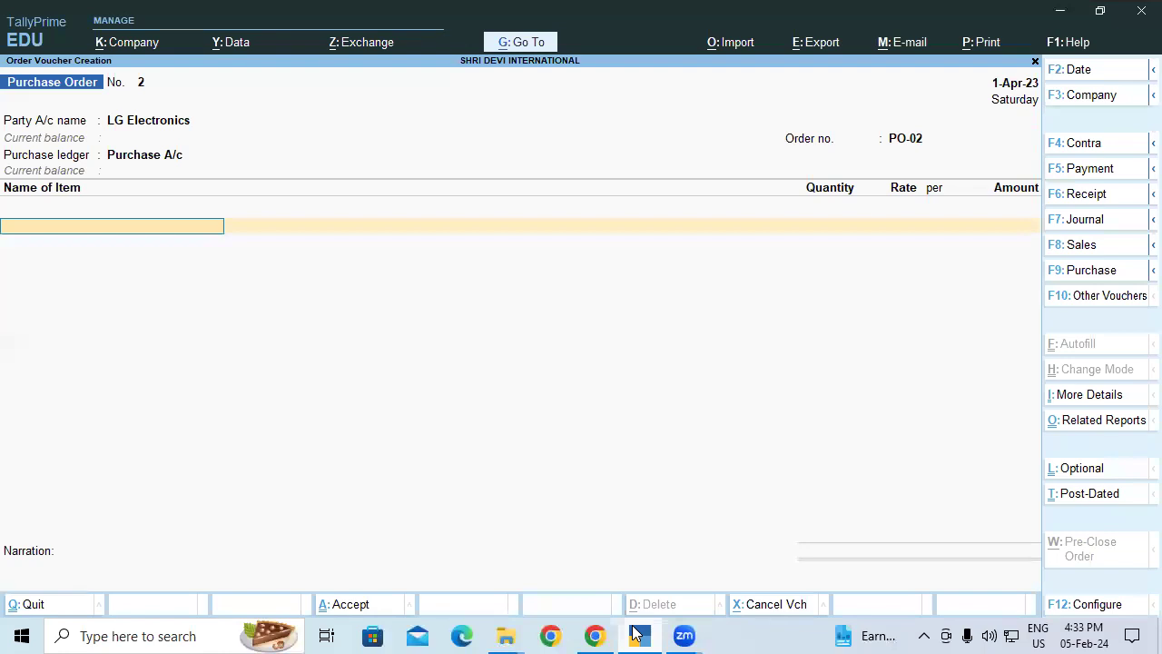
Add LG 6 Kg Top Load Wm due 1-Apr-23, allocated to the Padrauna godown, 30 Nos at a rate of 15,000
text(Lg)
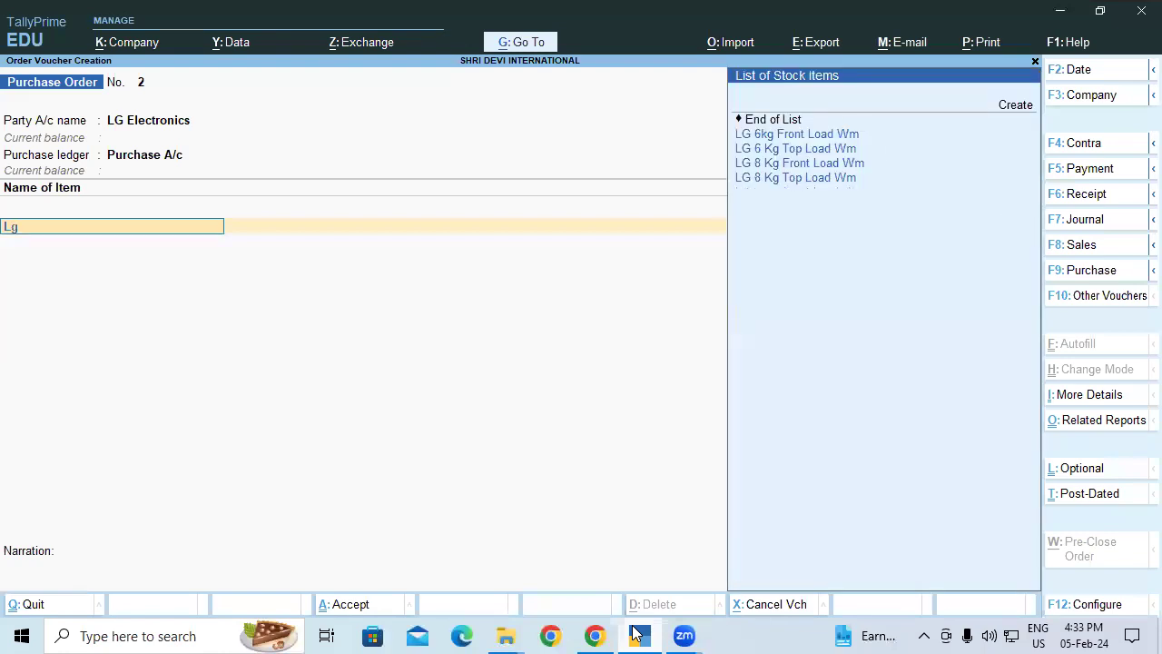
key(Down)
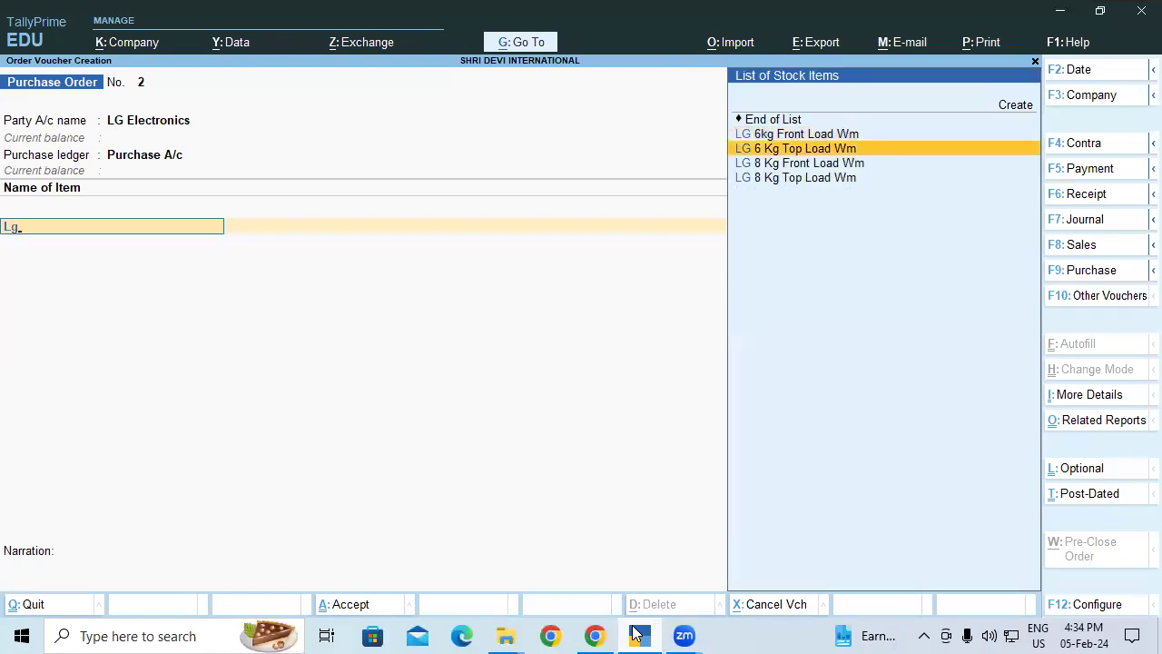
key(Return)
key(Return)
key(Return)
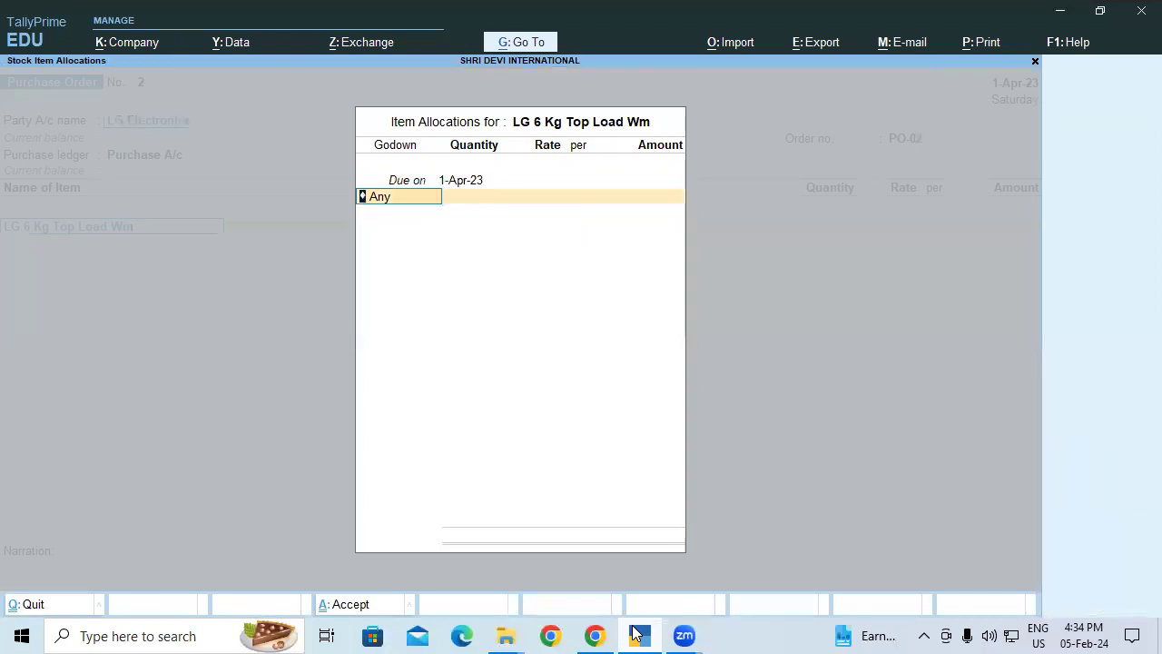
text(p)
key(Return)
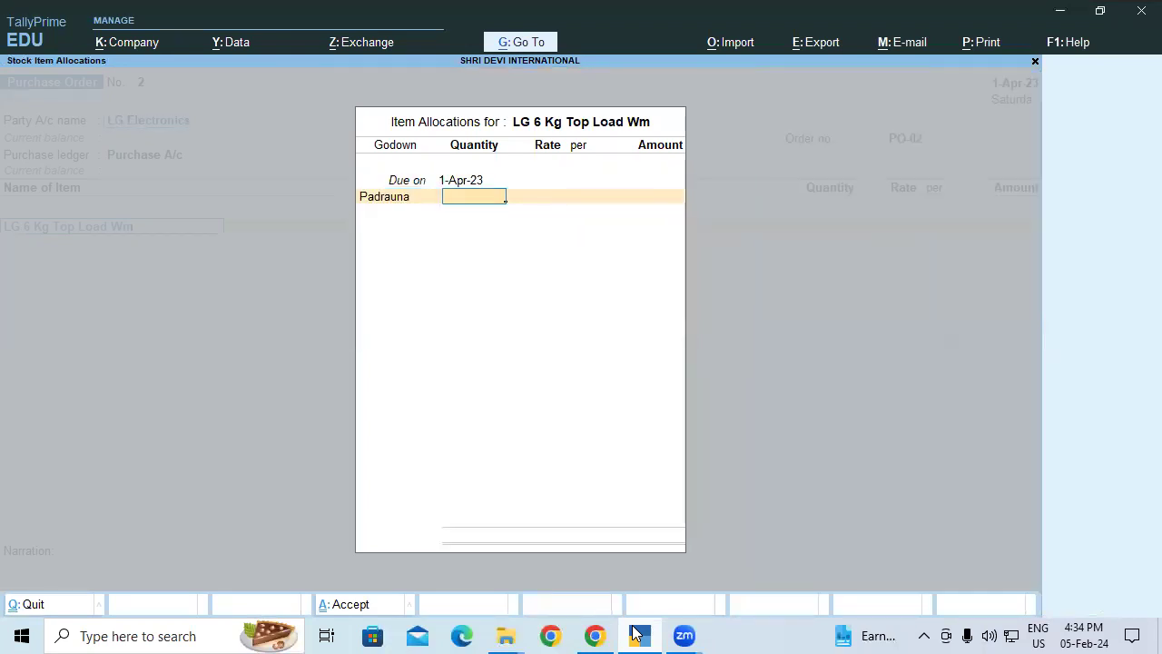
text(30)
key(Return)
text(15,000)
key(Return)
key(Return)
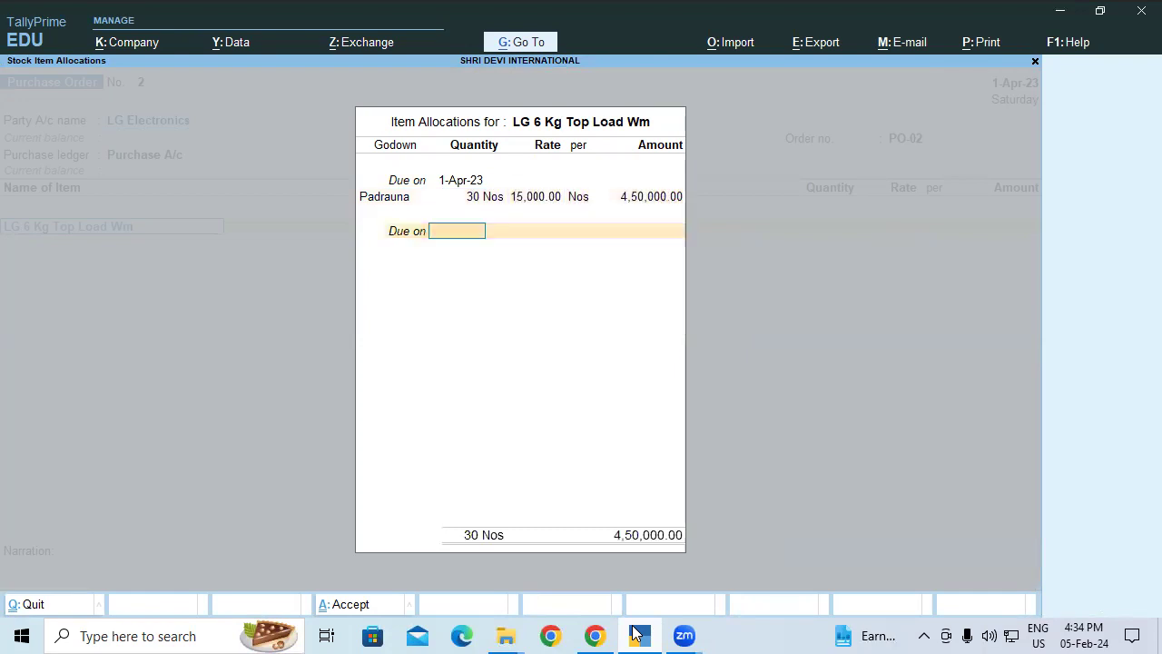
key(Return)
Add LG 6kg Front Load Wm due 1-Apr-23, allocated to the Padrauna godown, 30 Nos at a rate of 35,000
text(Lg)
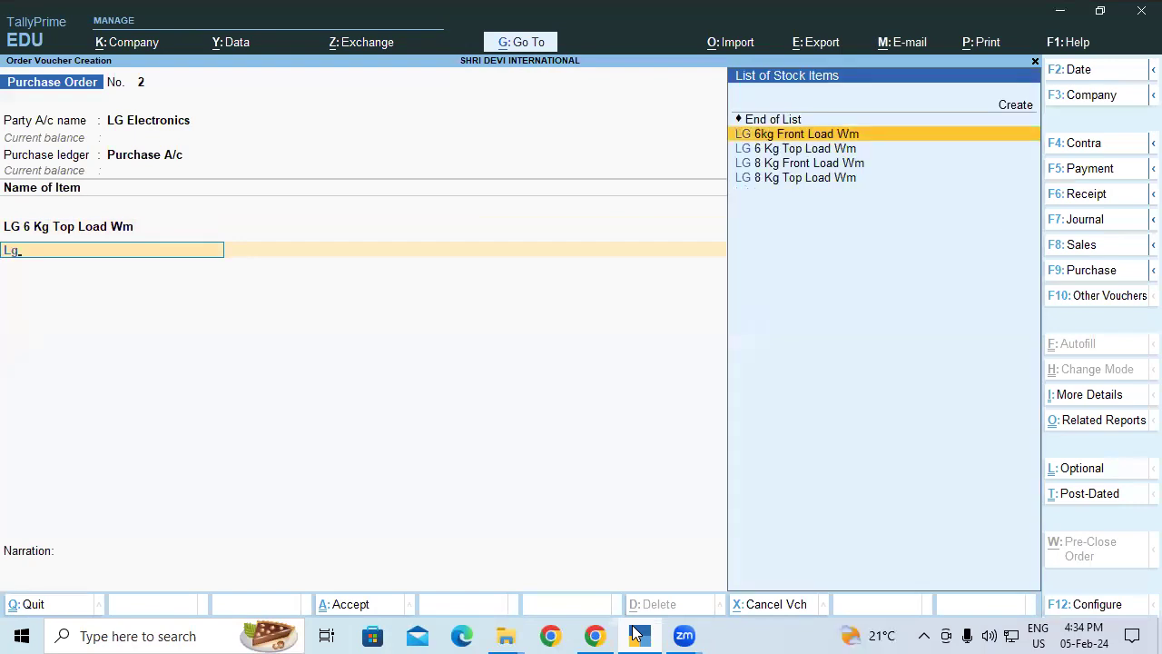
key(Return)
key(Return)
key(Return)
text(P)
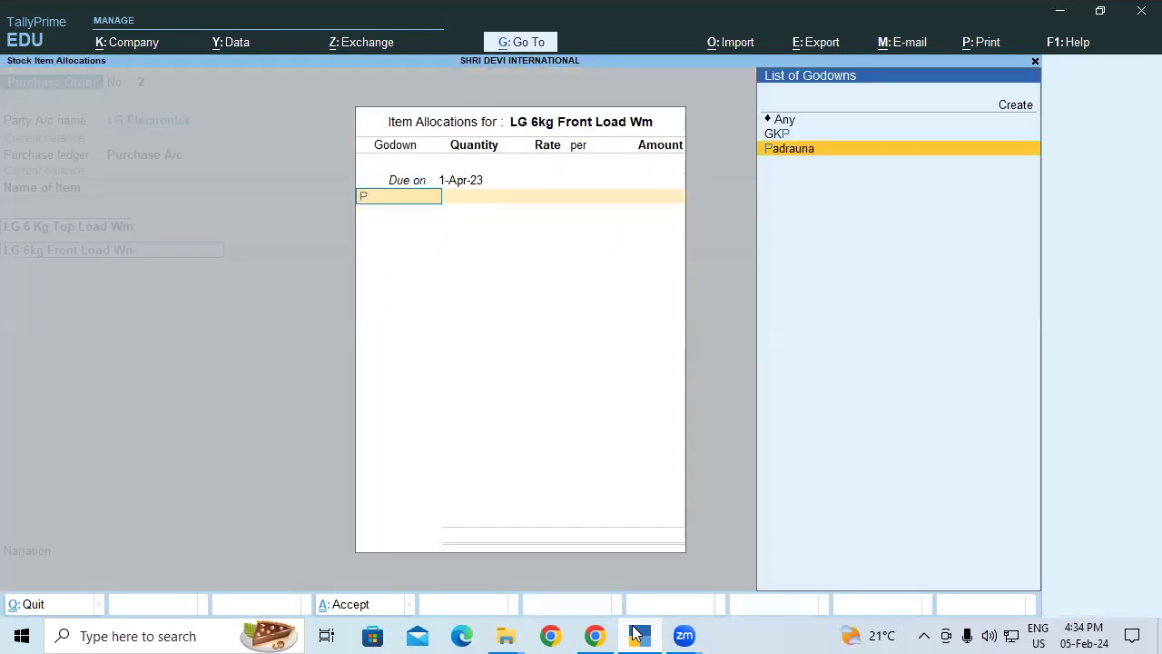
key(Return)
text(30)
key(Return)
text(35000)
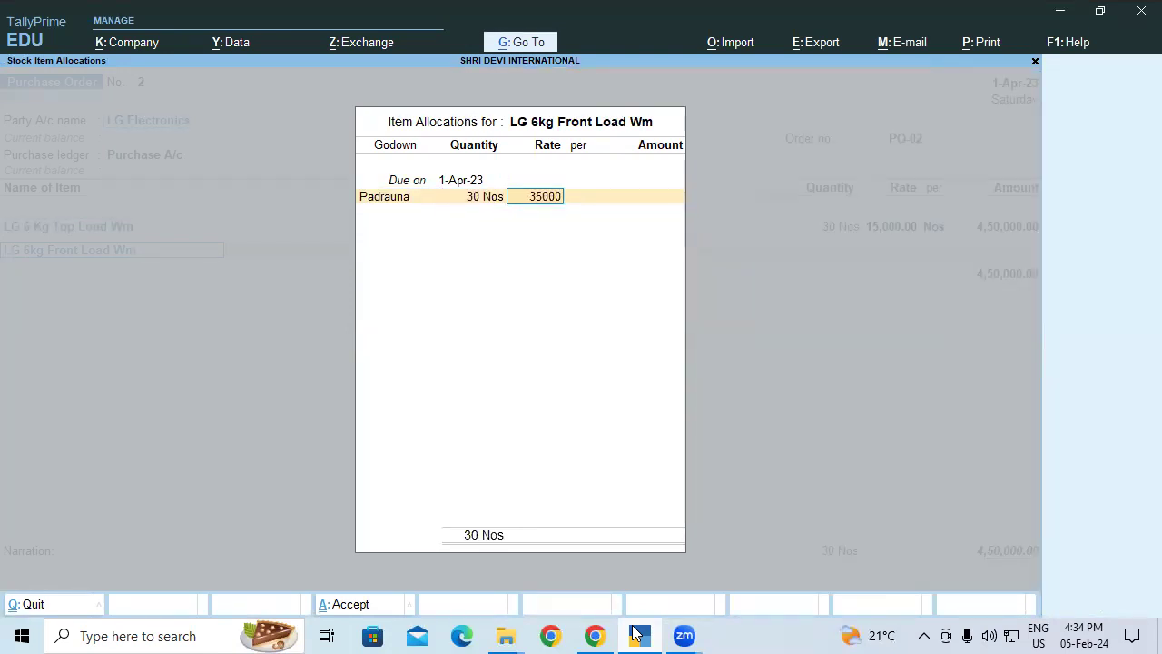
key(Return)
key(Return)
key(Return)
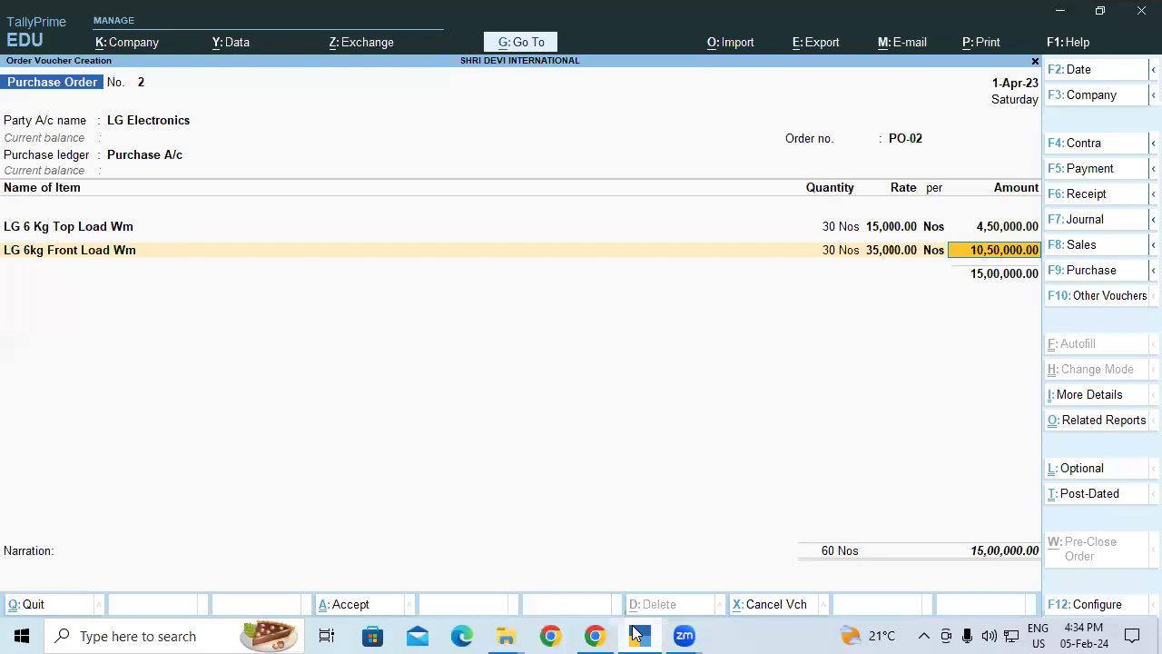
End the item list, leave the narration blank and save the LG Electronics purchase order
key(Return)
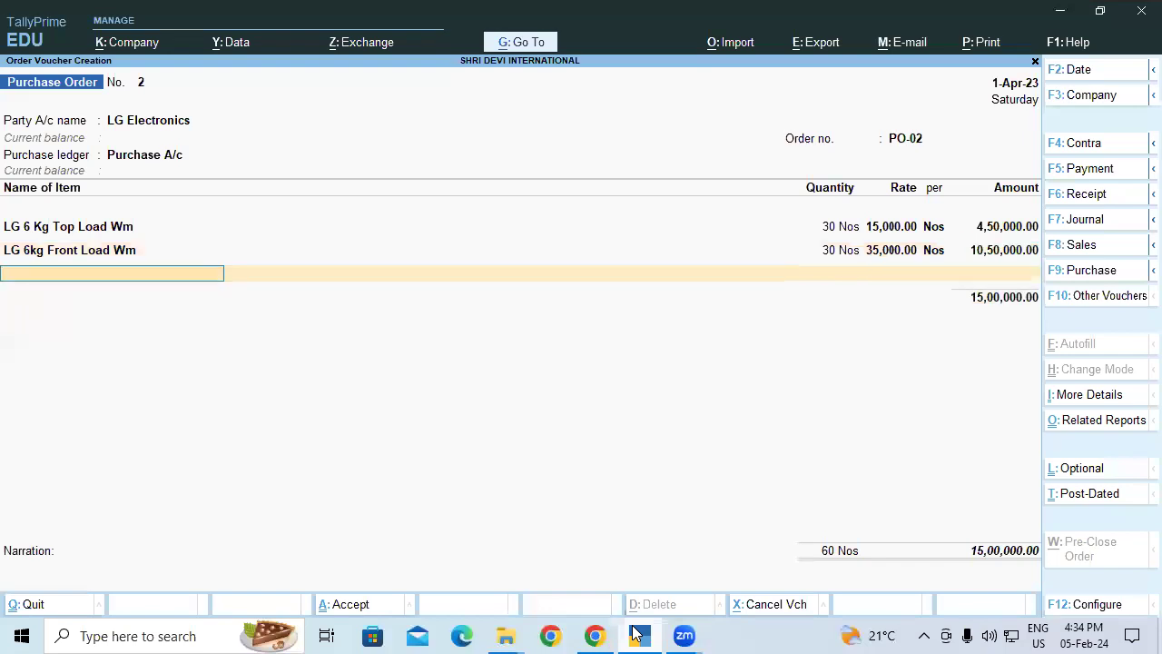
key(Return)
key(Return)
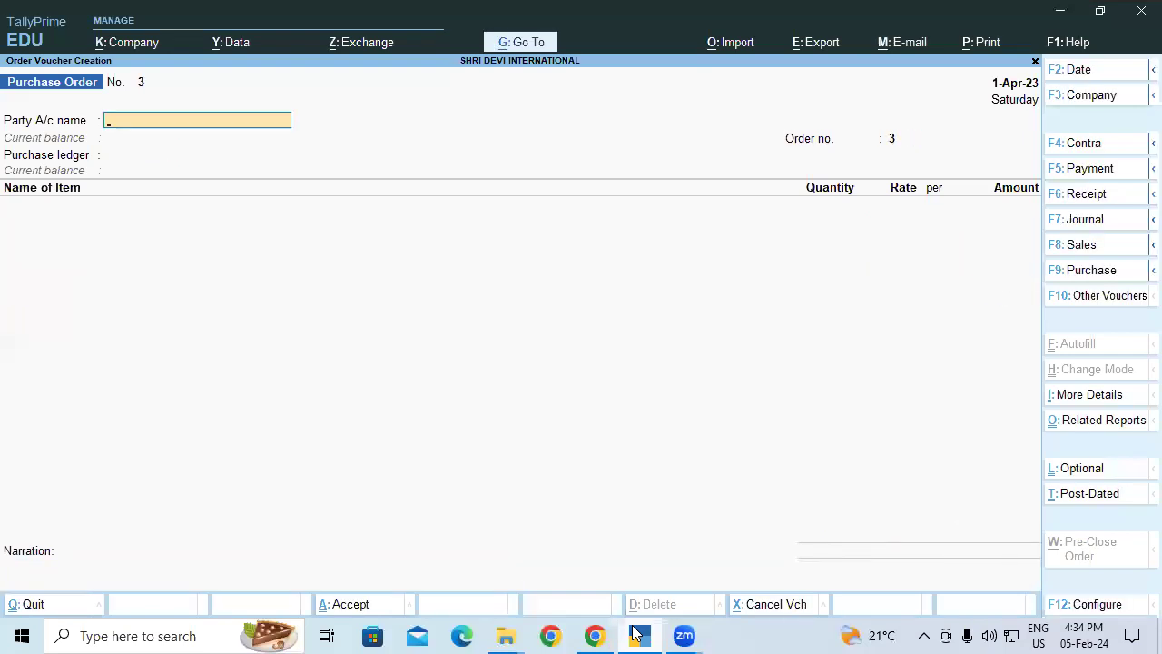
Open the Purchase Orders (Due Only) report from the Purchase Order Reports to review the outstanding orders
key(alt+g)
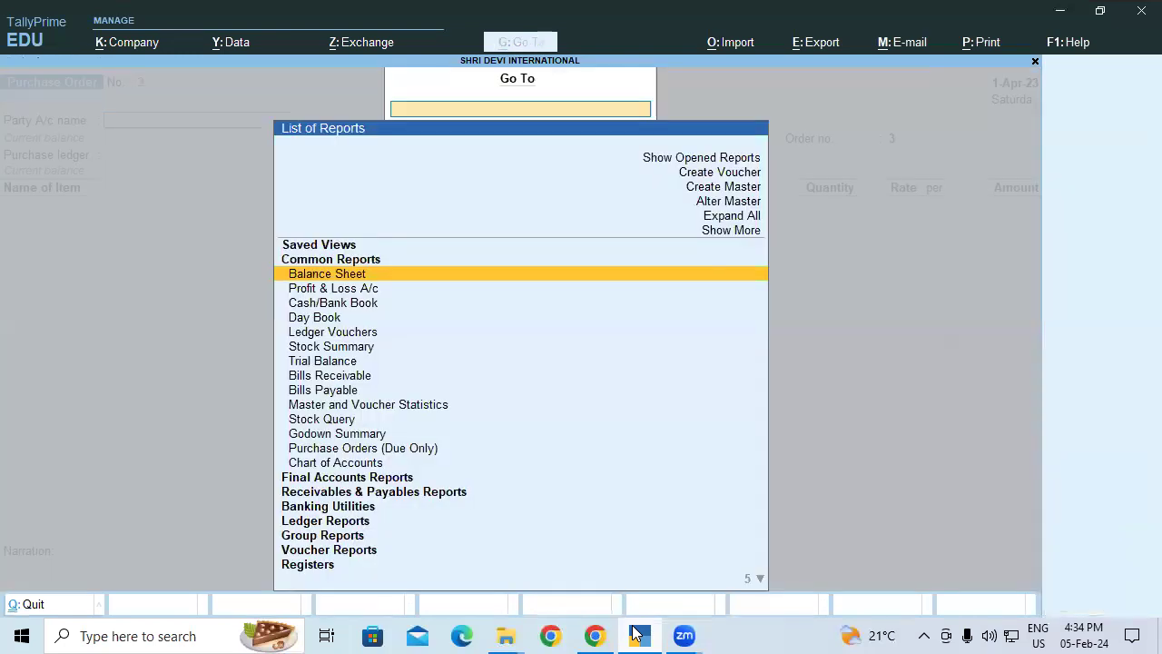
text(P)
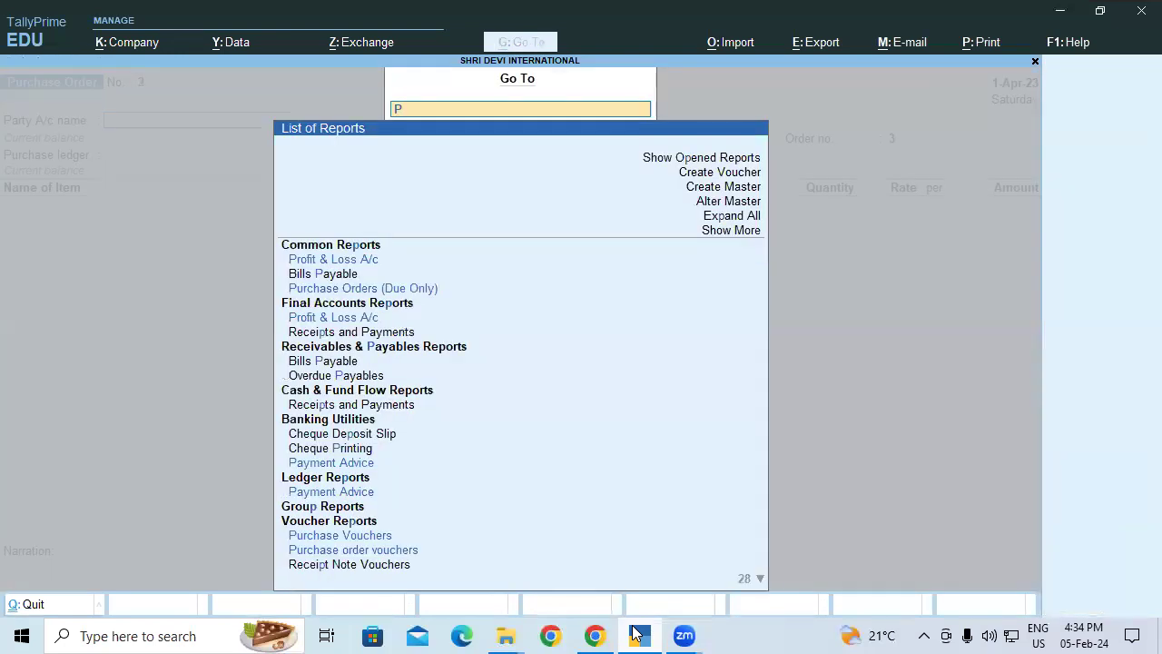
text(ur)
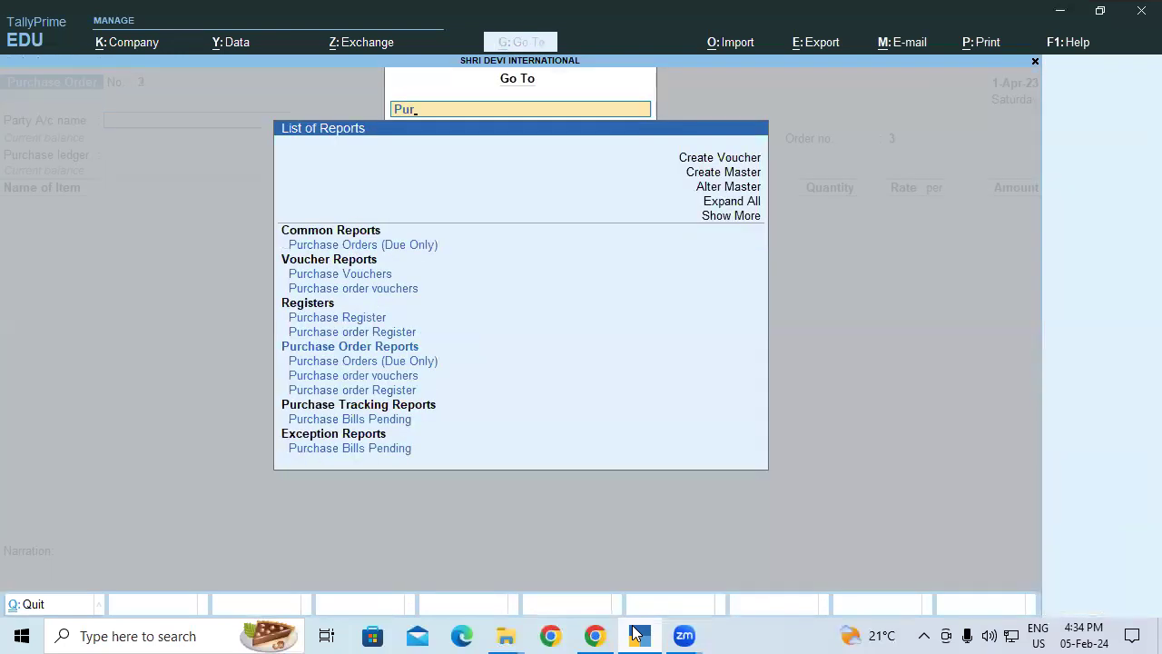
key(Down)
key(Down)
key(Down)
key(Down)
key(Down)
key(Down)
key(Down)
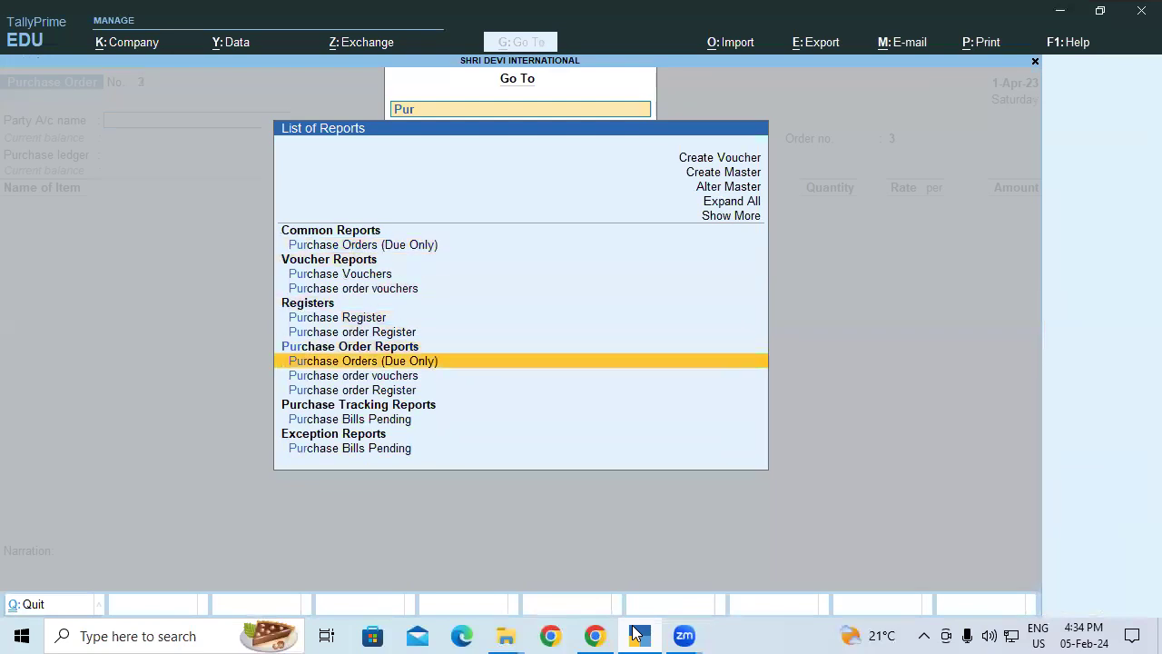
key(Return)
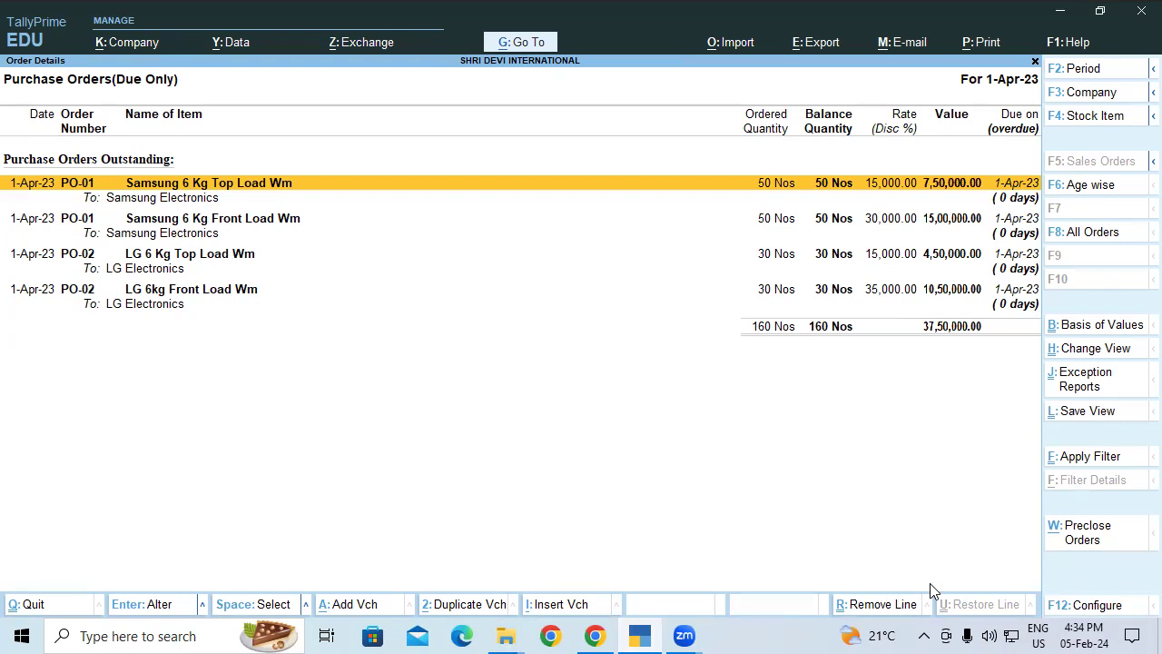
Leave the orders report for the purchase order voucher, then switch to Chrome and read the course document's Receipt Note illustration for Samsung Electronics
key(alt+a)
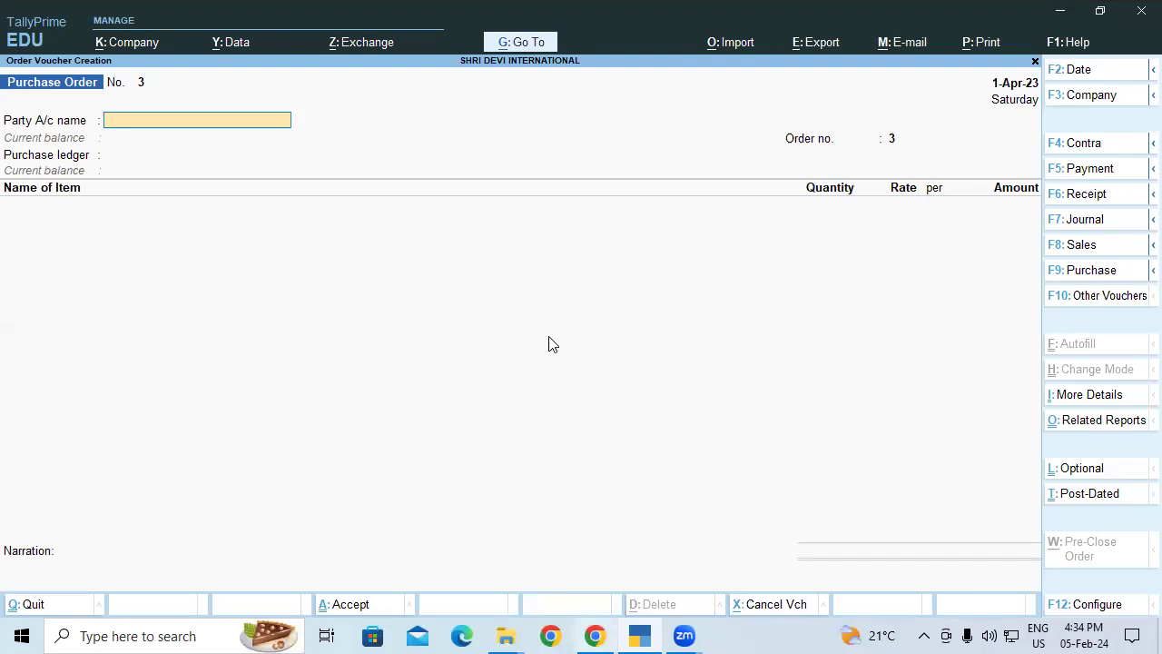
key(alt+Tab)
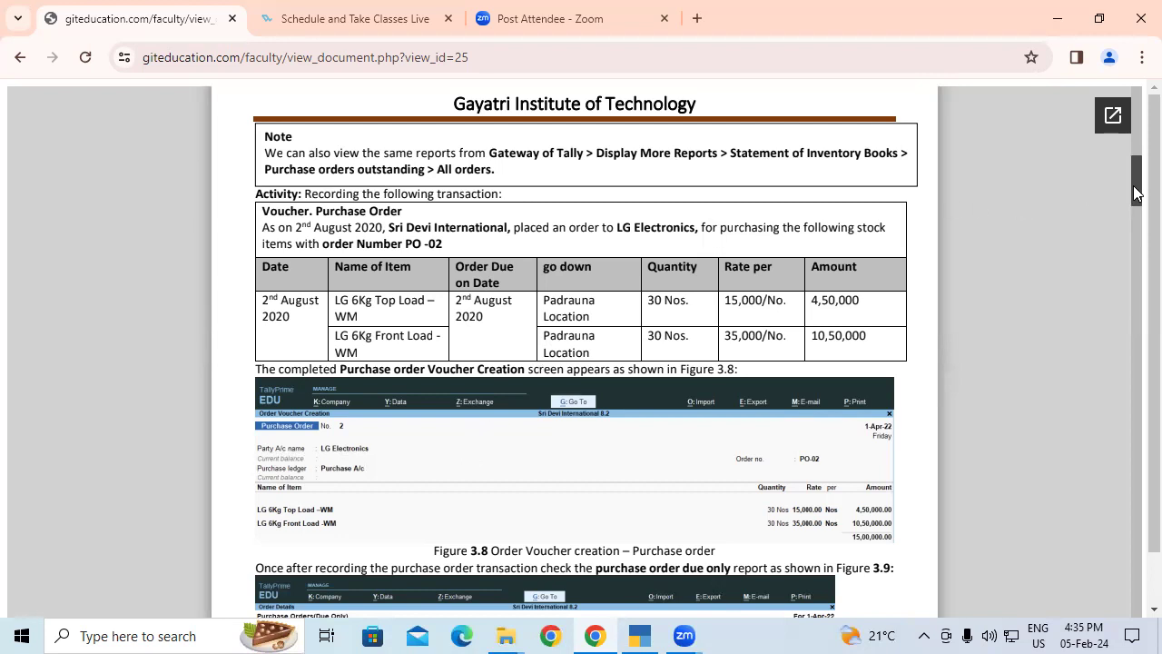
scroll(1133, 194, down, 5)
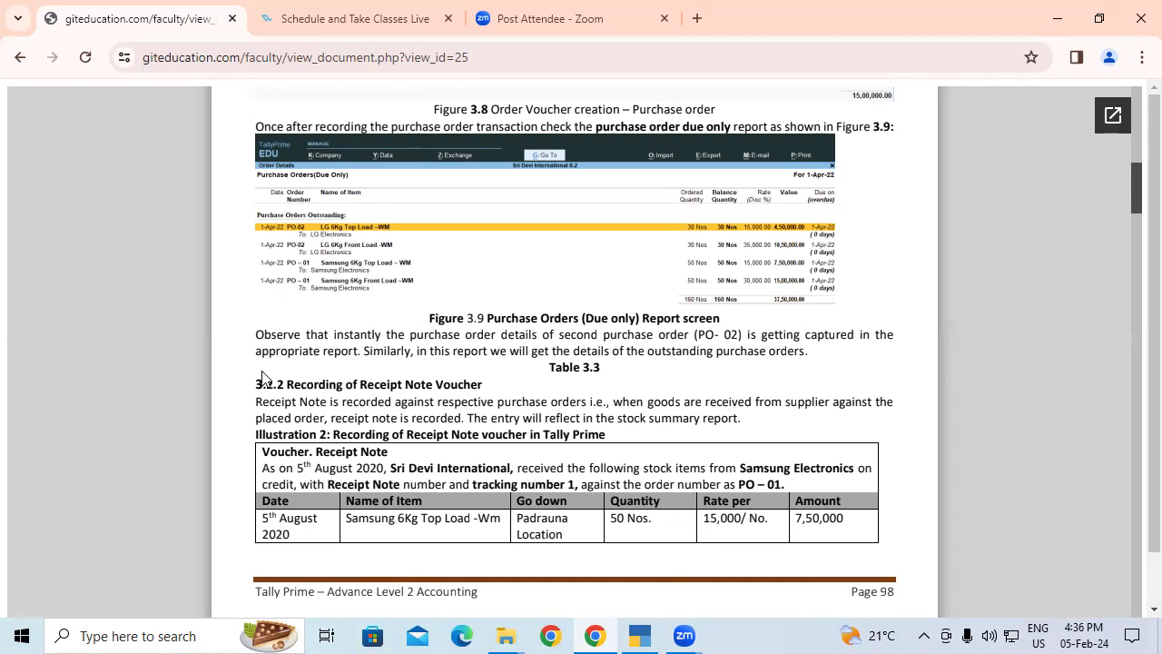
Switch to TallyPrime and start a Receipt Note voucher with reference number 01 and Samsung Electronics as the party
key(alt+Tab)
key(F9)
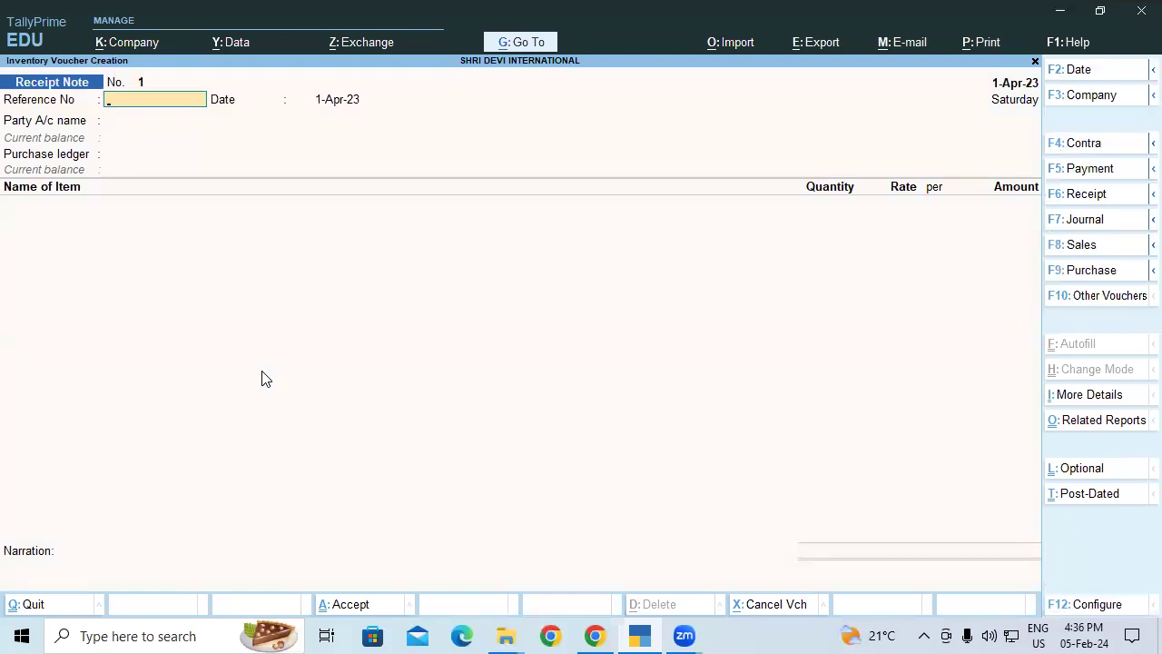
text(01)
key(Return)
key(Return)
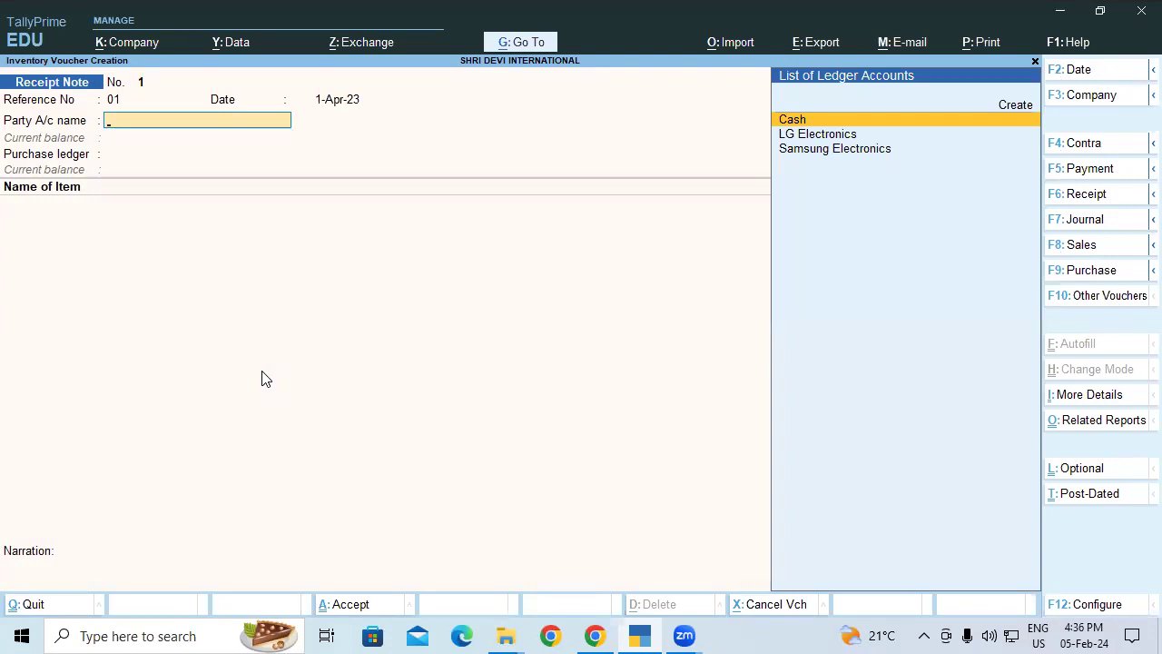
key(Down)
key(Down)
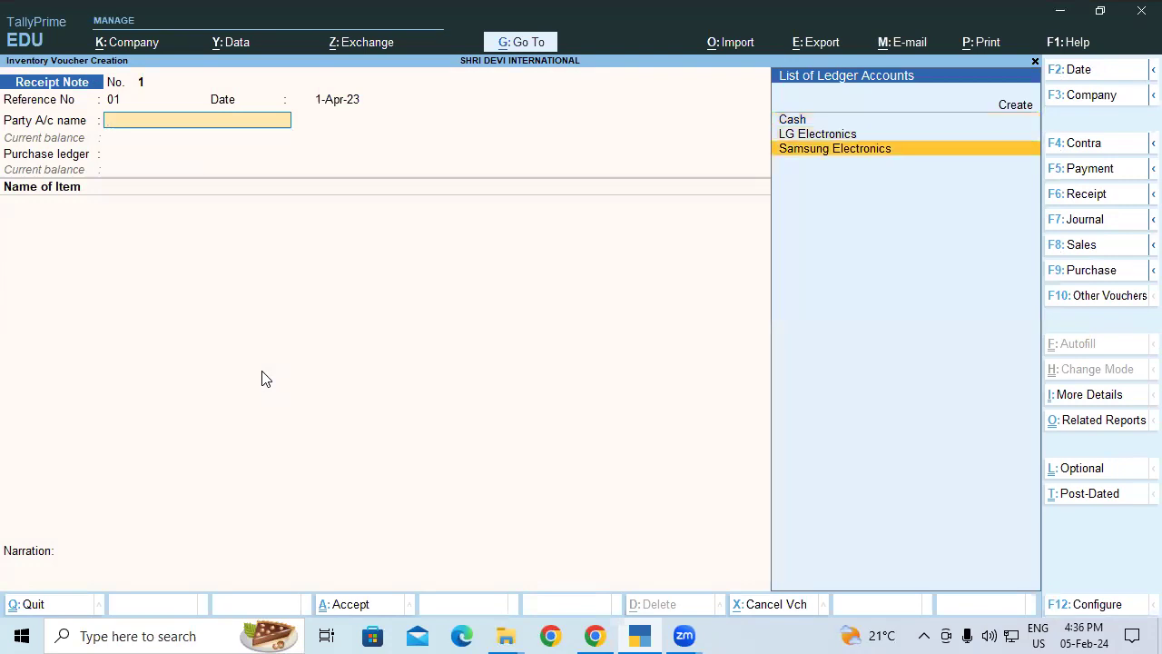
key(Return)
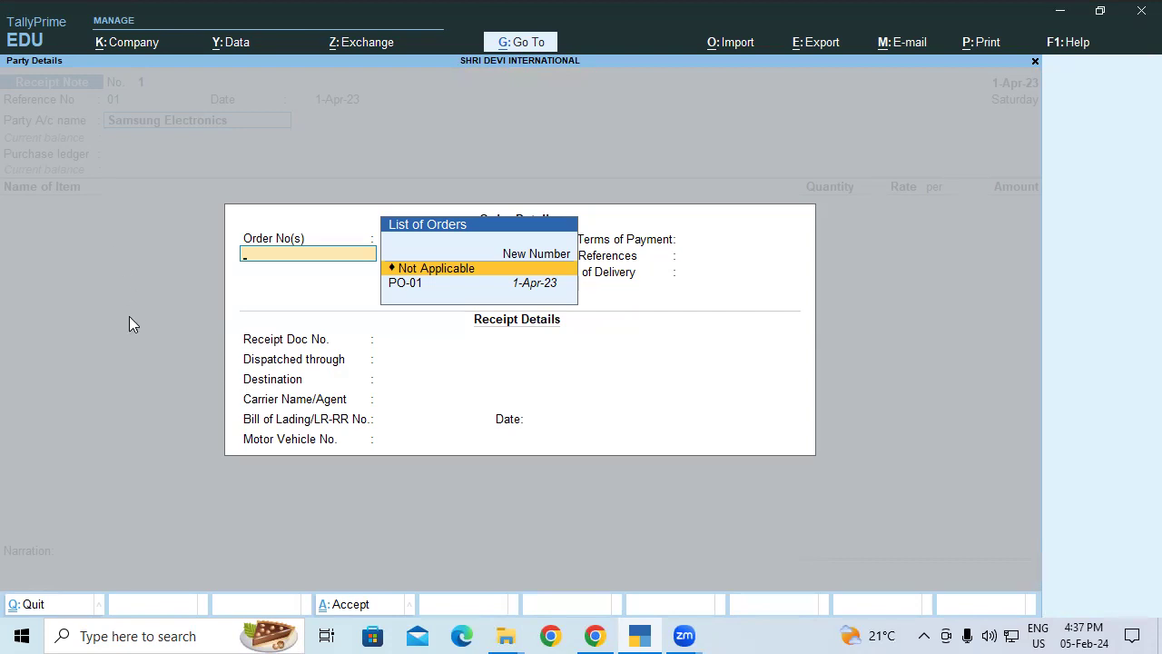
Link the receipt note to Samsung Electronics' purchase order dated 1-Apr-23, leave the receipt details blank and accept the party details
key(Down)
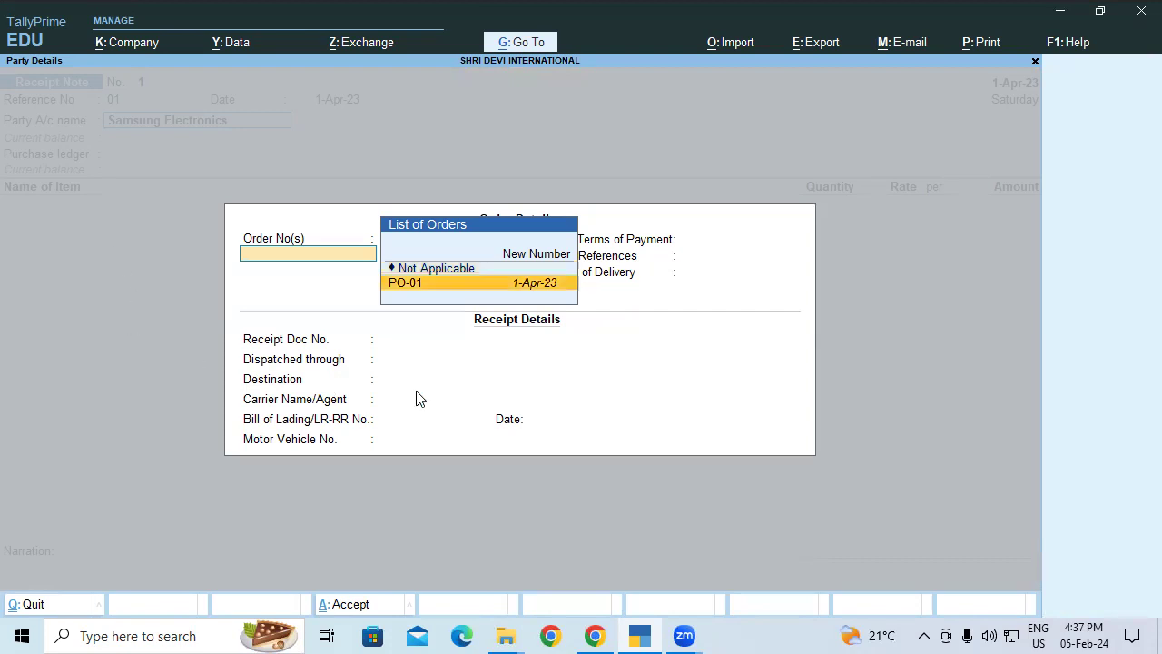
key(Return)
key(Return)
key(Return)
key(Return)
key(Return)
key(Return)
key(Return)
key(Return)
key(Return)
key(Return)
key(Return)
key(Return)
key(Return)
key(Return)
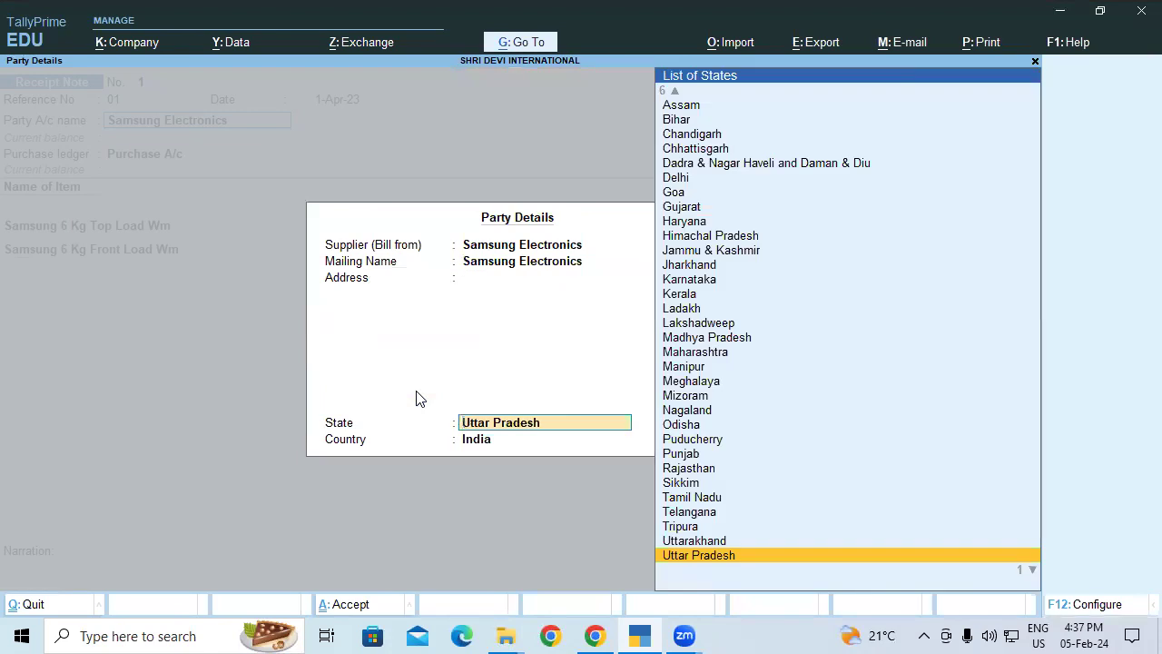
key(Return)
key(Return)
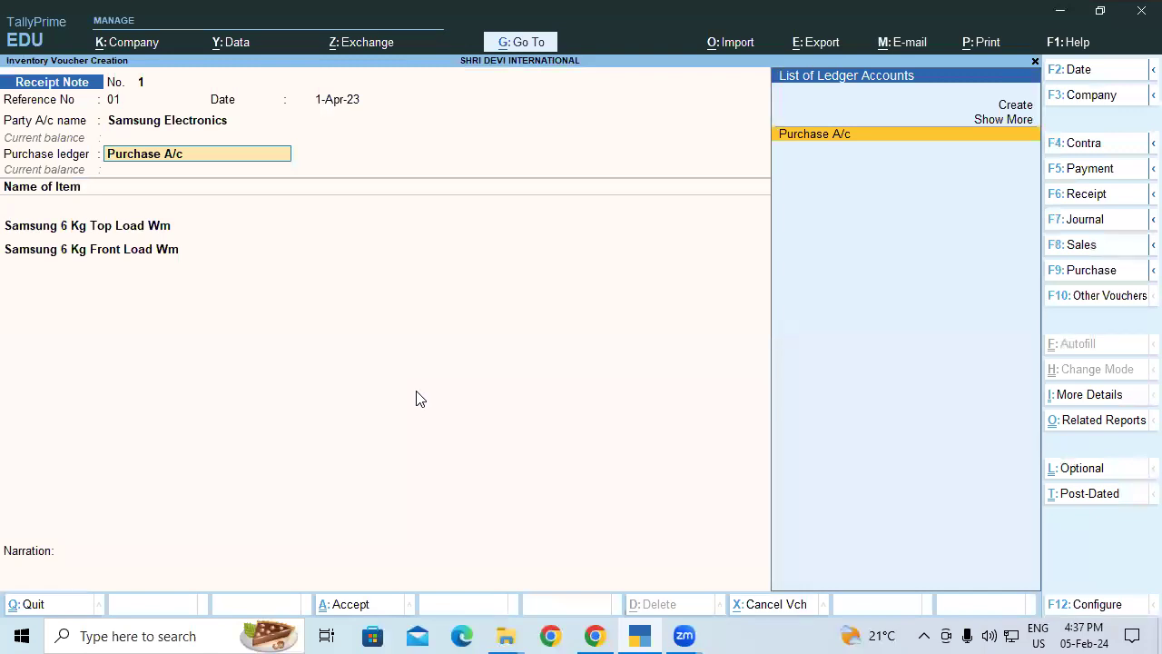
Keep Purchase A/c as the purchase ledger and accept the Samsung 6 Kg Top Load Wm allocation under tracking number 01 in the Padrauna godown
key(Return)
key(Return)
key(Return)
key(Return)
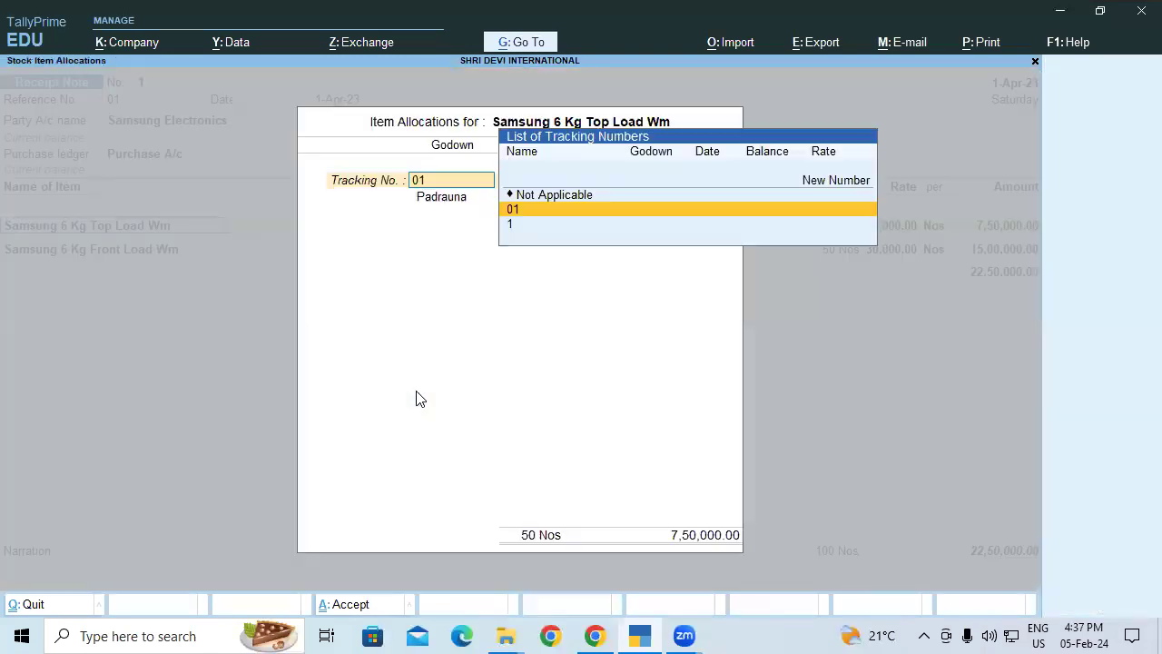
key(Return)
key(Return)
key(Return)
key(Return)
key(Return)
key(Return)
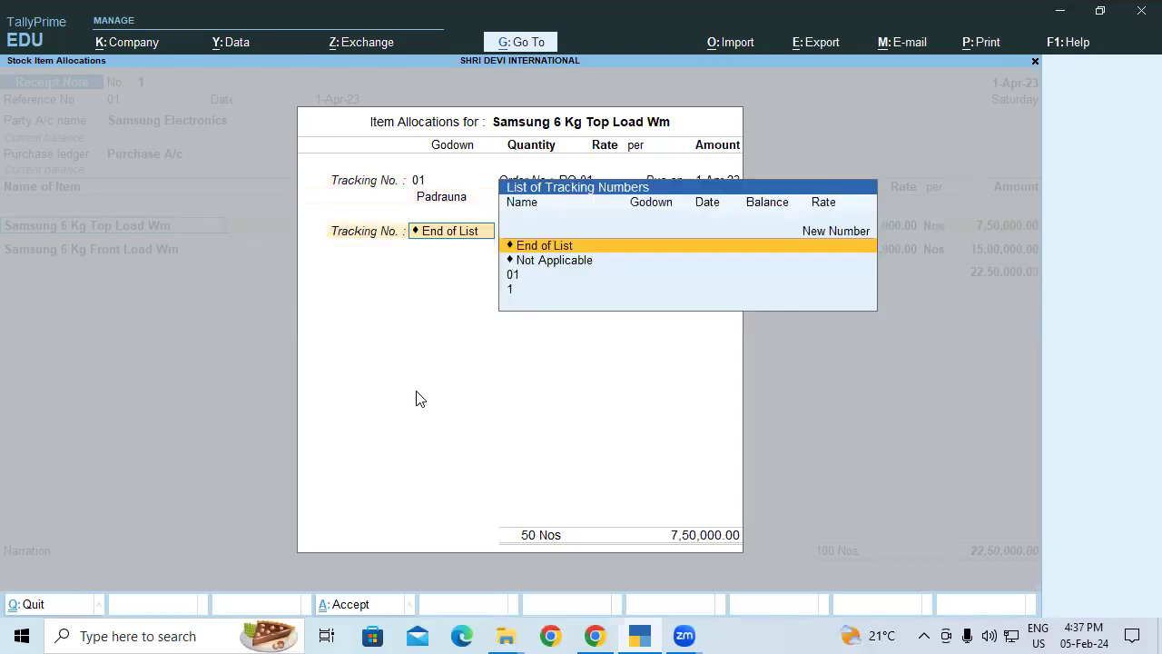
key(Escape)
Accept the Samsung 6 Kg Front Load Wm allocation under tracking number 01, with 50 Nos at a rate of 30,000 in Padrauna
key(Return)
key(Return)
key(Return)
key(Return)
key(Return)
key(Return)
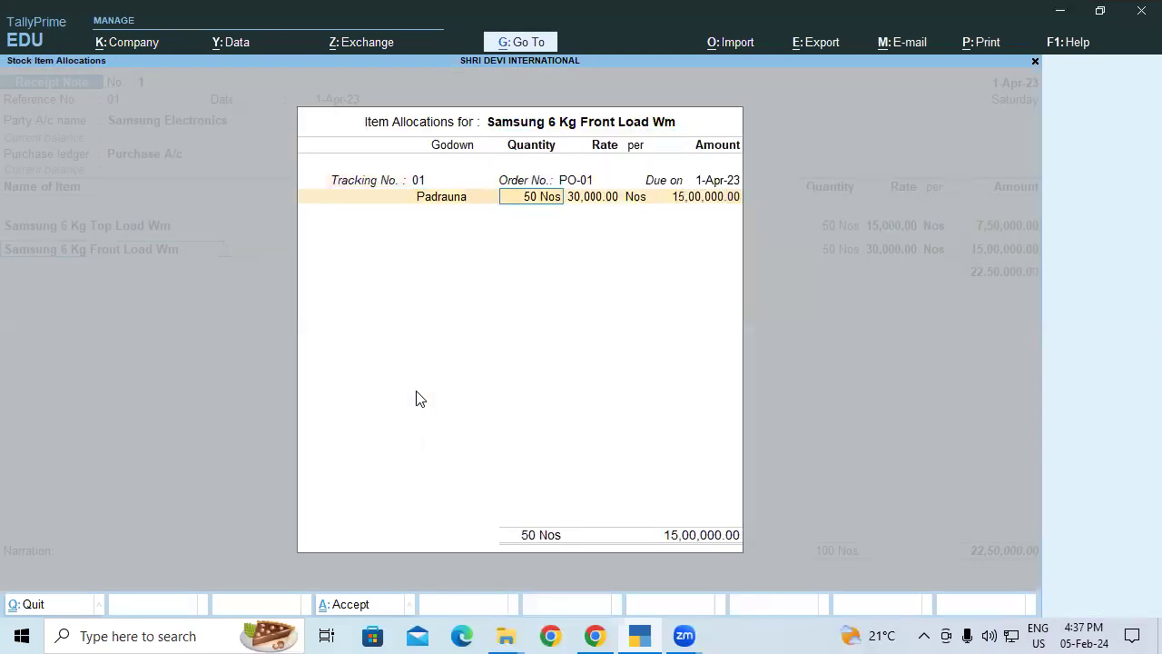
key(Return)
key(Return)
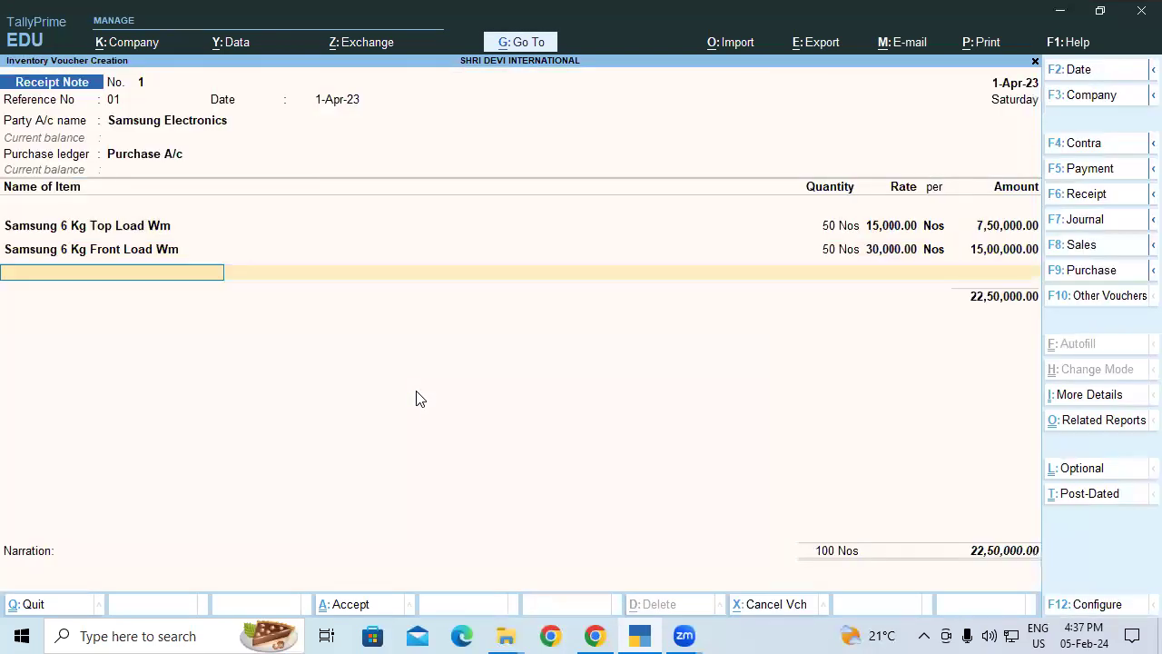
End the item list, leave the narration blank and save the Samsung Electronics receipt note
key(Return)
key(Return)
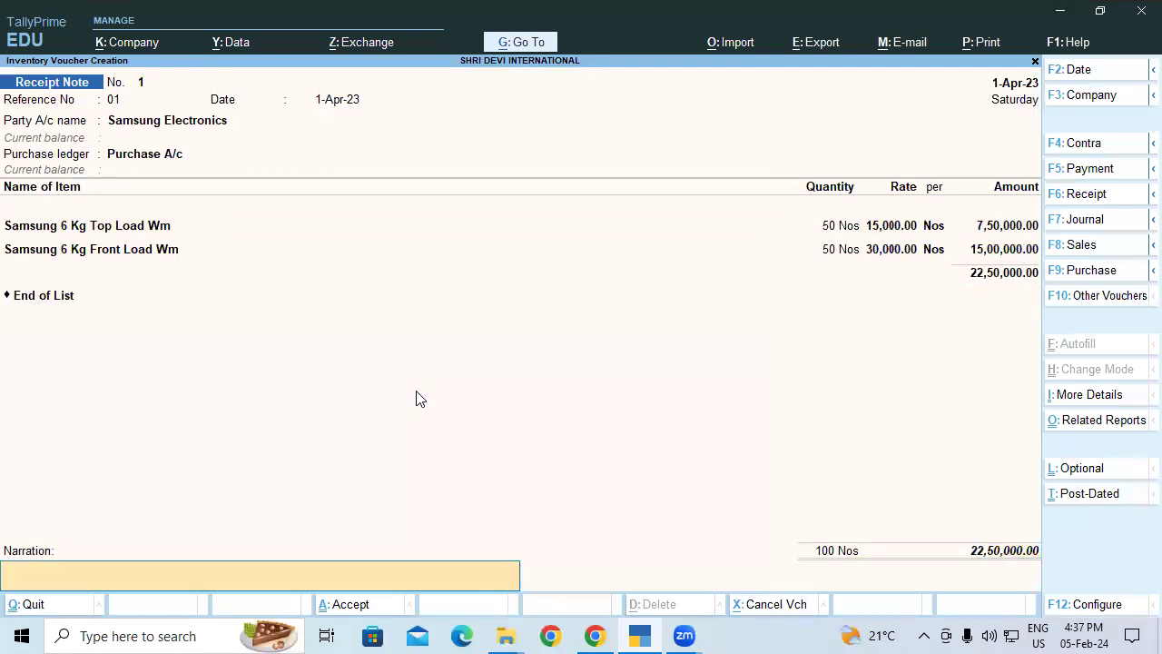
key(Return)
key(Return)
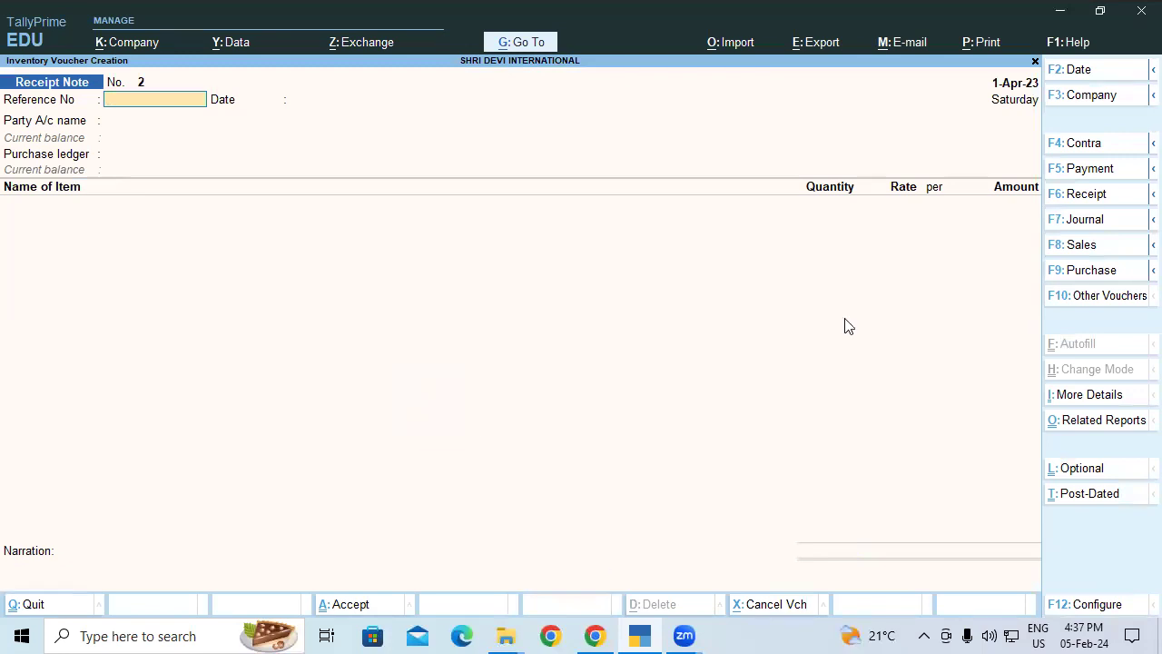
Switch to Chrome and read the course document's receipt note instructions through to the LG Electronics receipt note activity
key(alt+Tab)
scroll(1133, 193, down, 5)
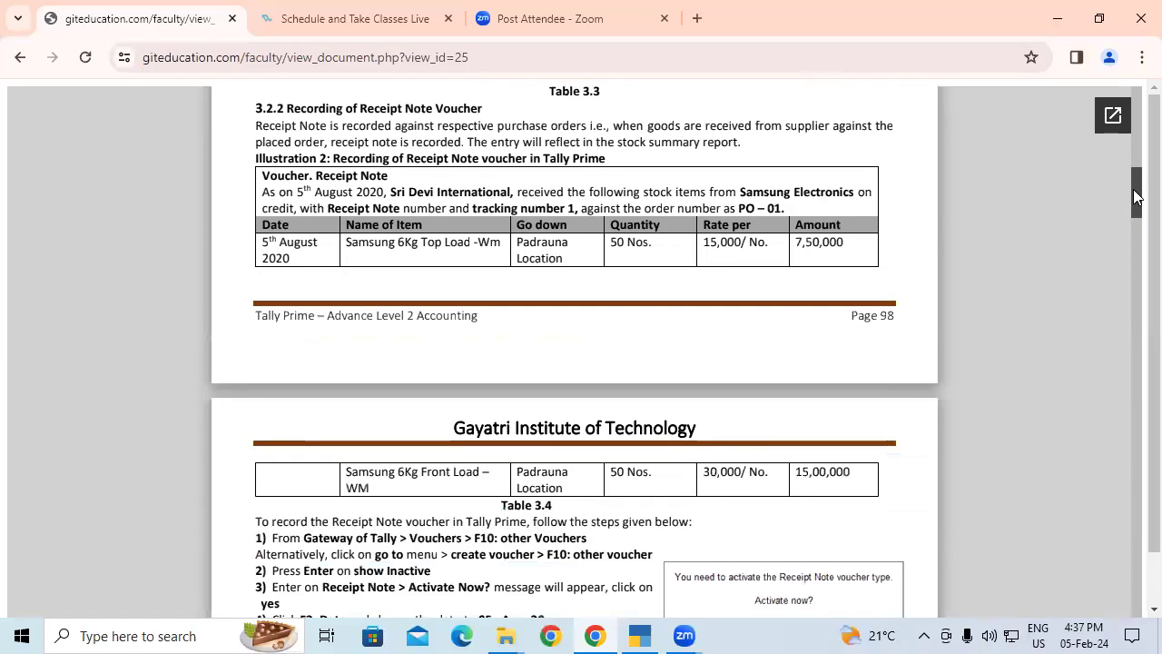
scroll(1133, 198, down, 3)
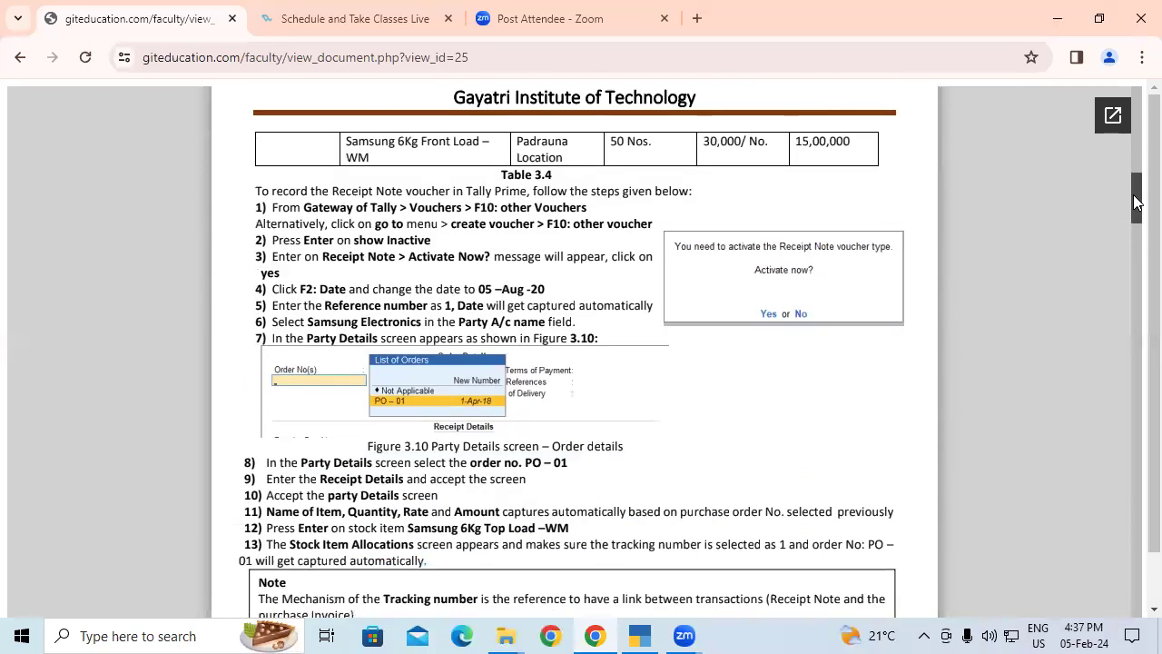
scroll(1134, 201, down, 4)
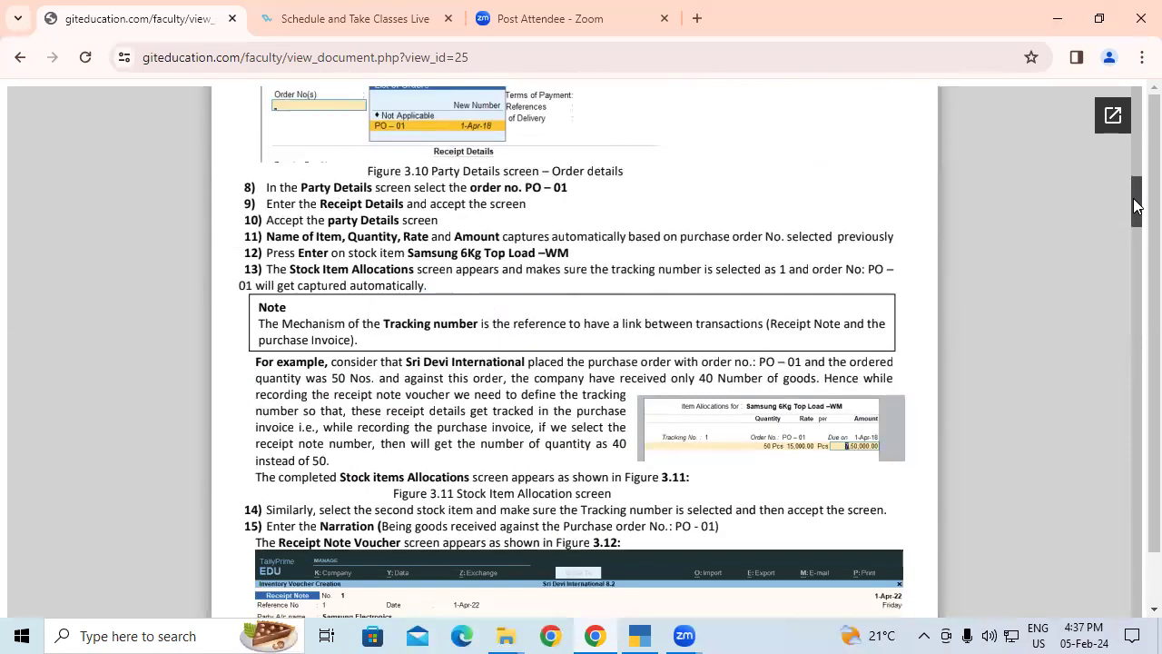
scroll(1133, 208, down, 2)
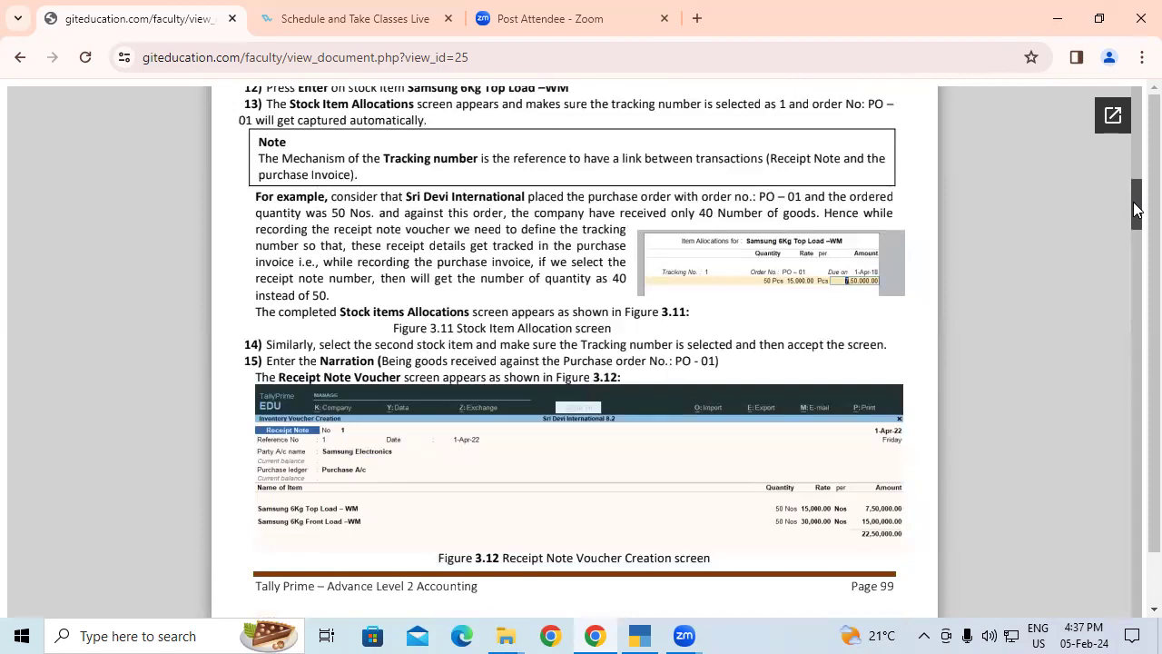
scroll(1134, 208, down, 5)
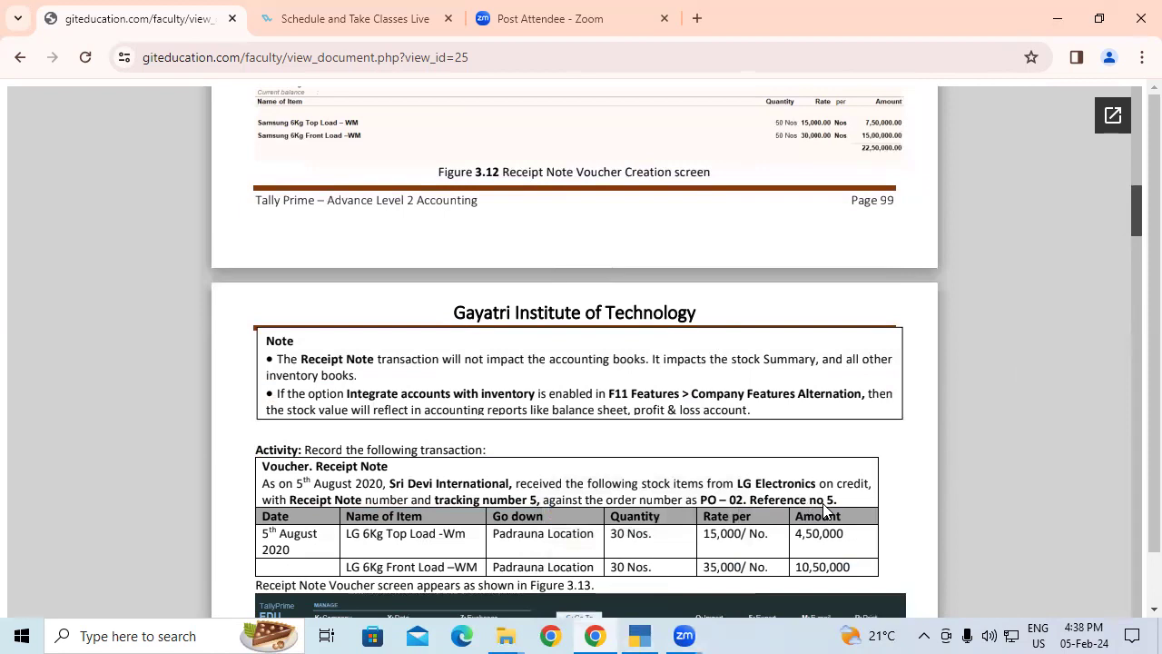
Switch to TallyPrime and enter reference number 05 with LG Electronics as the party on the new receipt note
click(640, 634)
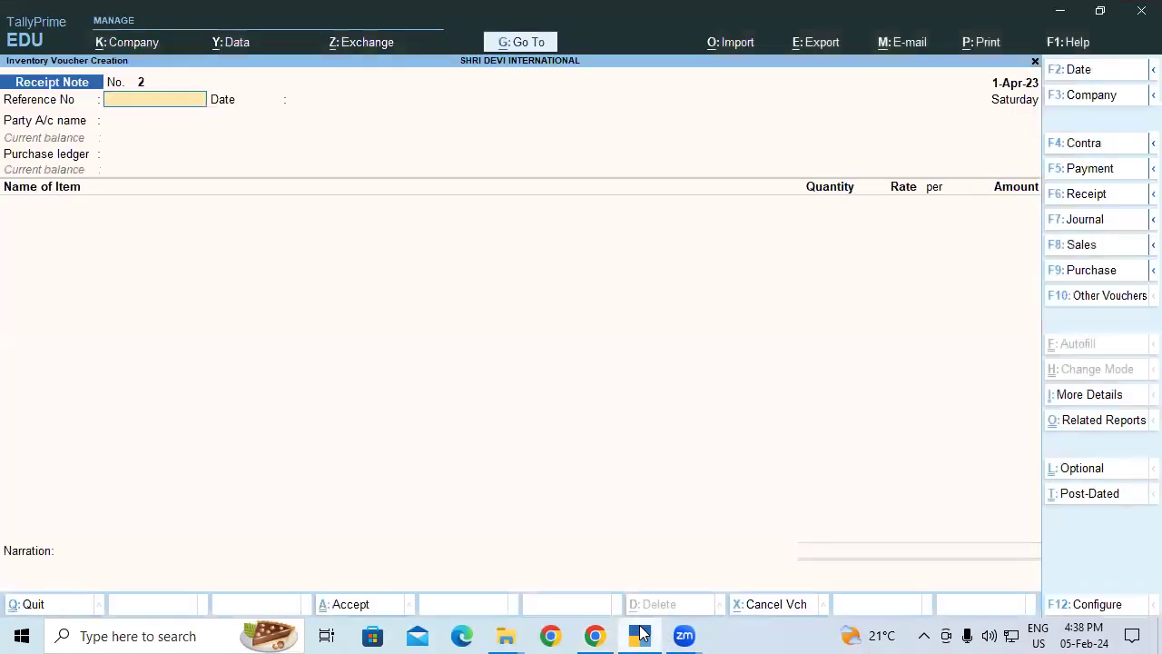
text(5)
key(Return)
key(Return)
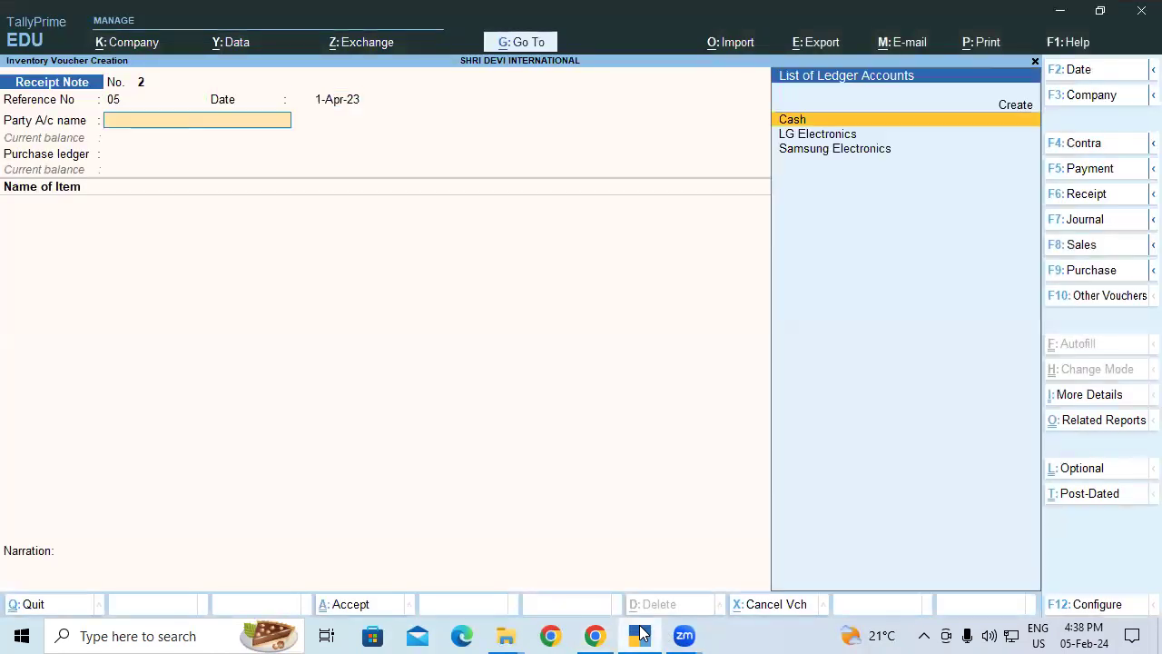
key(Down)
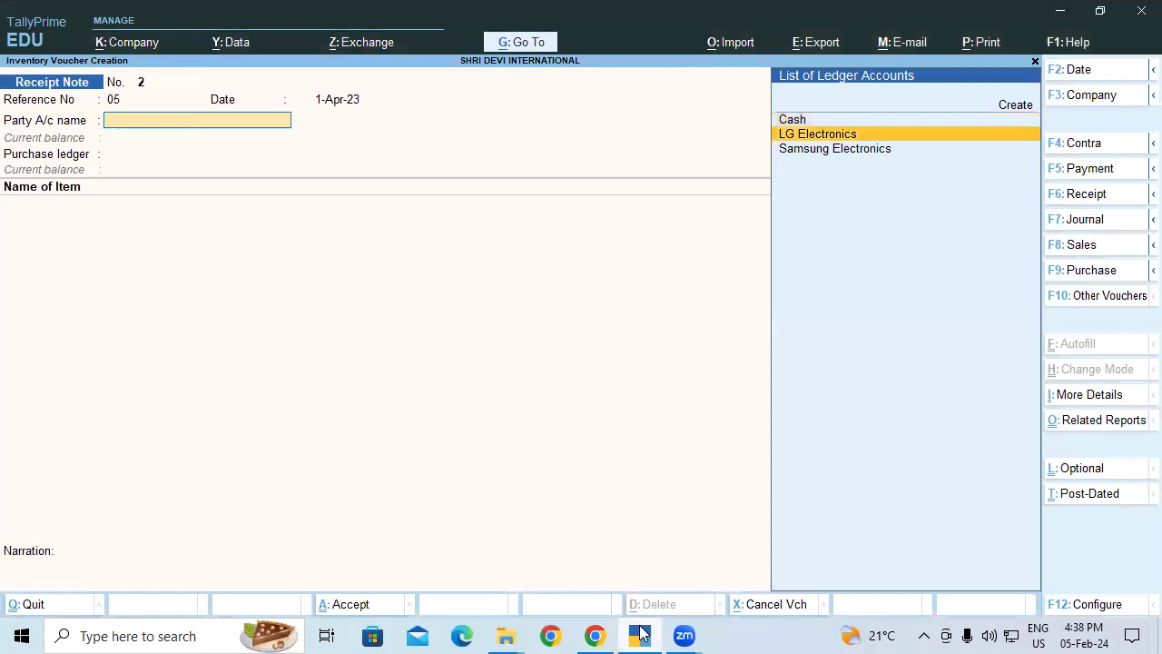
key(Return)
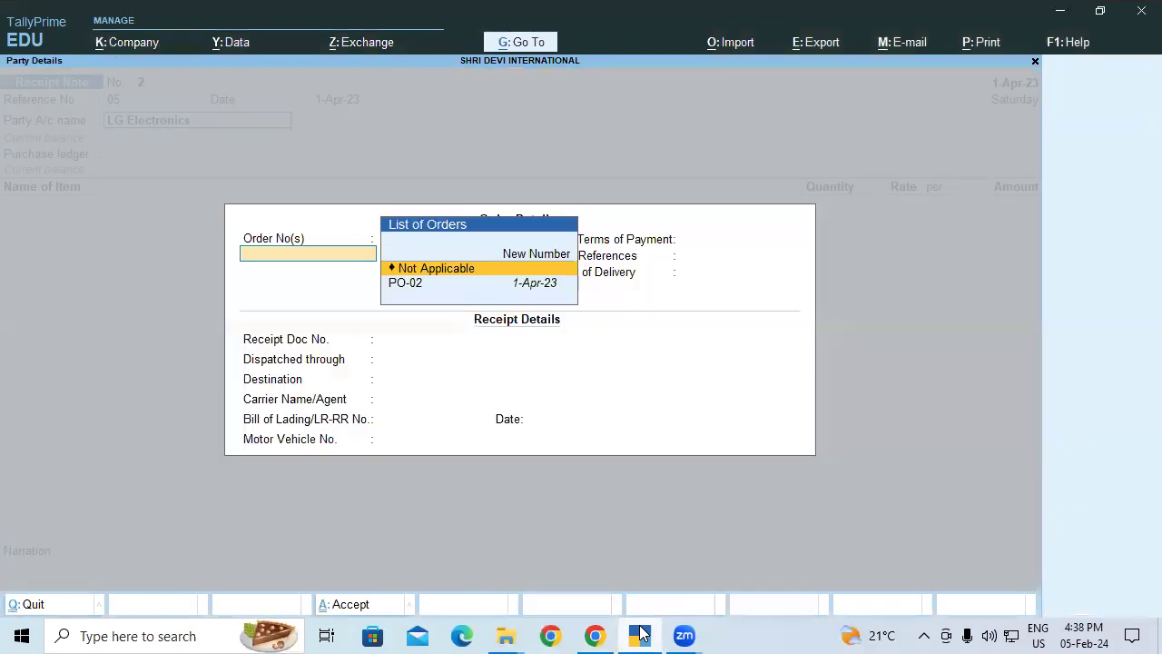
Link the receipt note to LG Electronics' purchase order dated 1-Apr-23, leave the receipt details blank and accept the party details
key(Down)
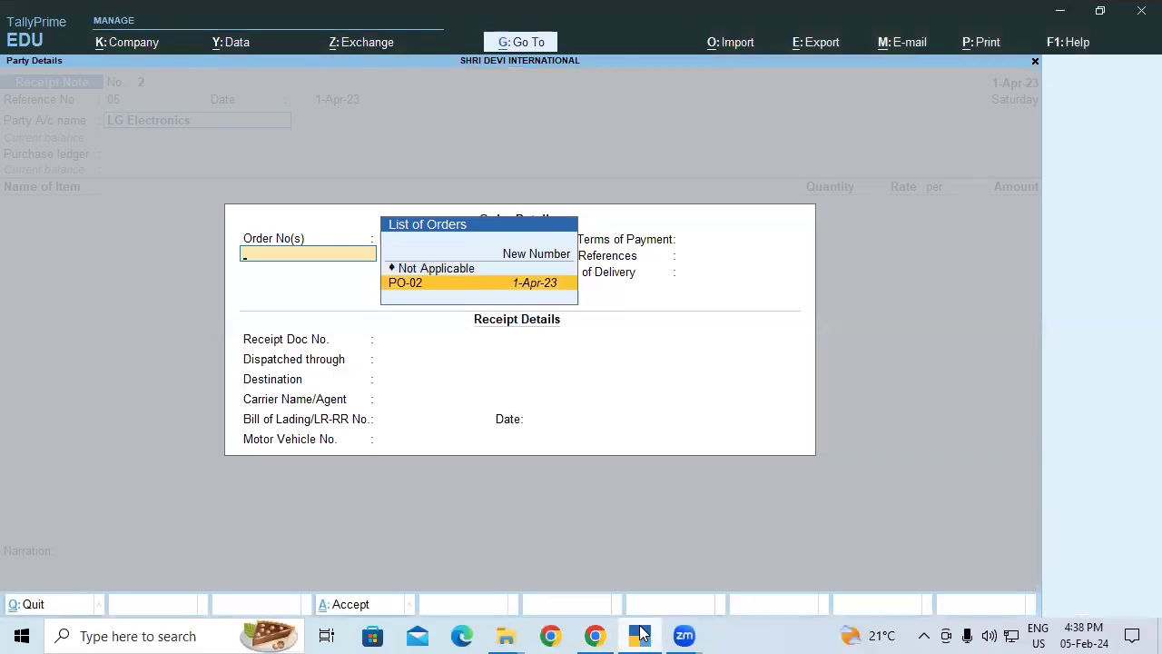
key(Return)
key(Return)
key(Return)
key(Return)
key(Return)
key(Return)
key(Return)
key(Return)
key(Return)
key(Return)
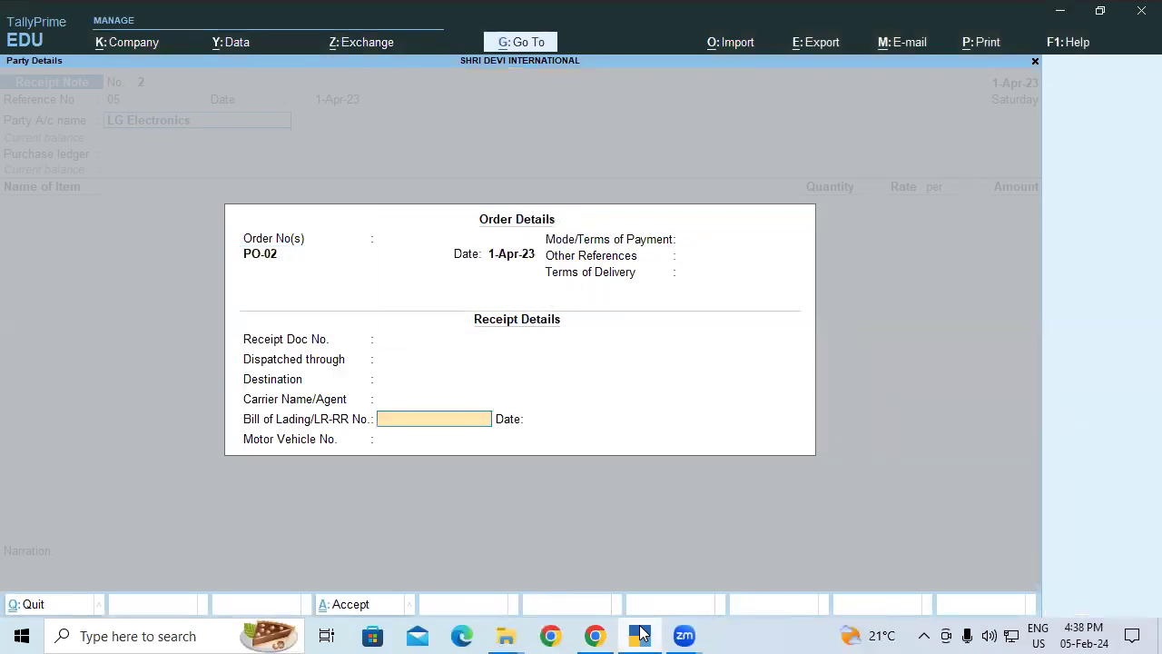
key(Return)
key(Return)
key(Return)
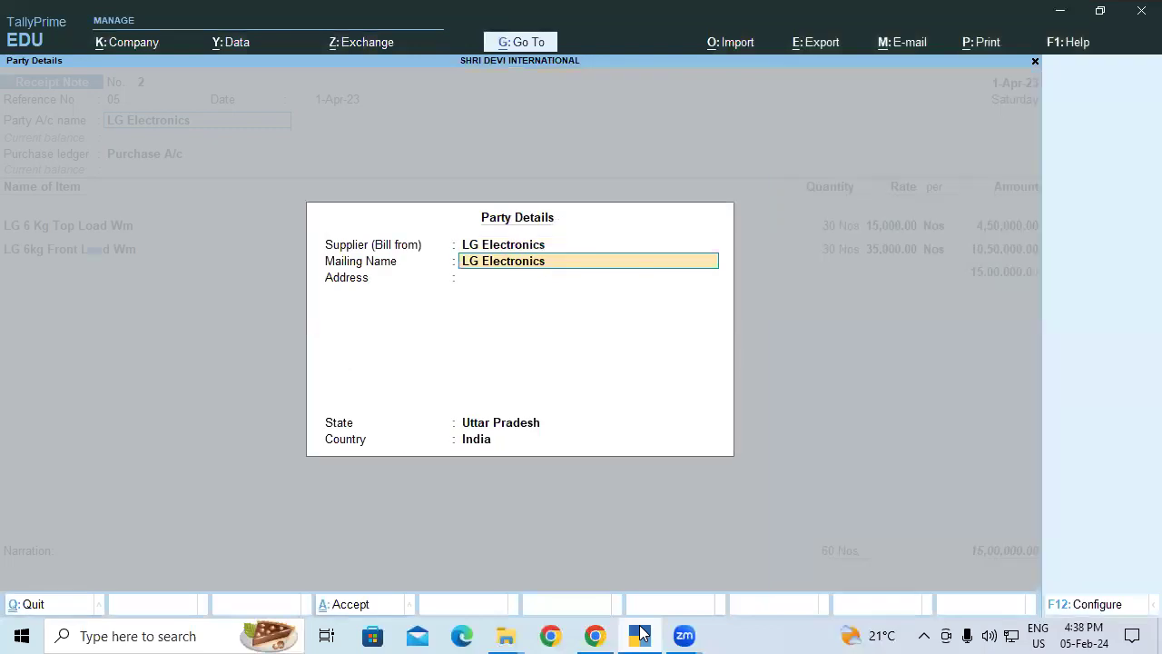
key(Return)
key(Return)
key(Return)
key(Return)
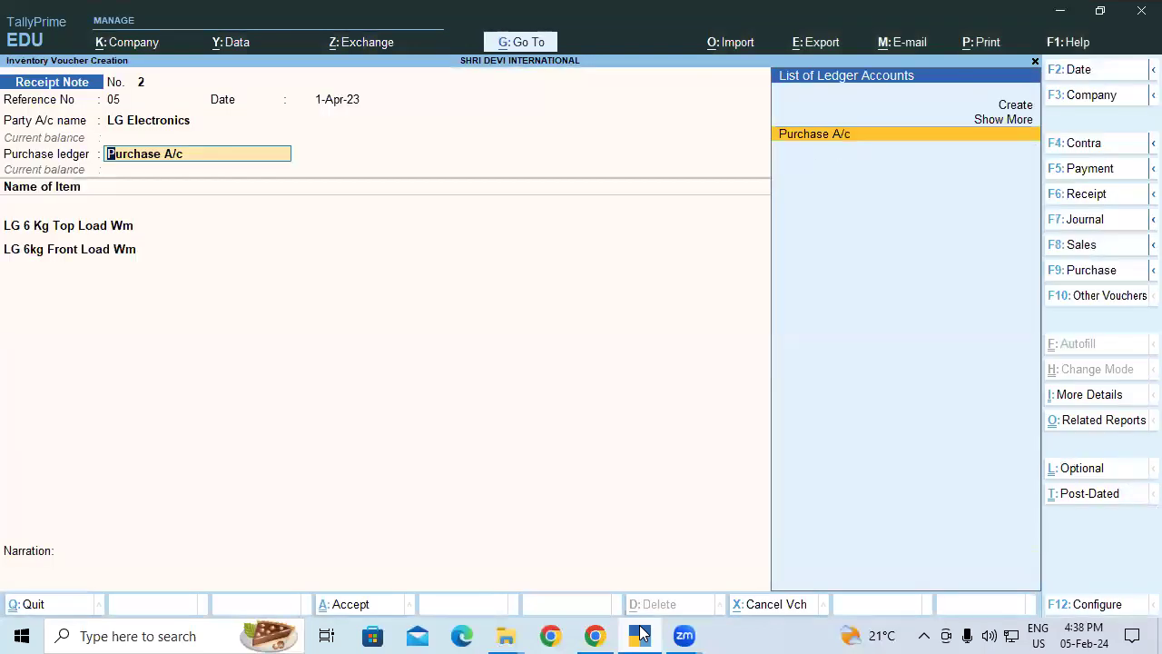
Accept Purchase A/c as the ledger and allocate LG 6 Kg Top Load Wm to tracking number 05, Padrauna, 30 Nos at 15,000.00
key(Return)
key(Return)
key(Return)
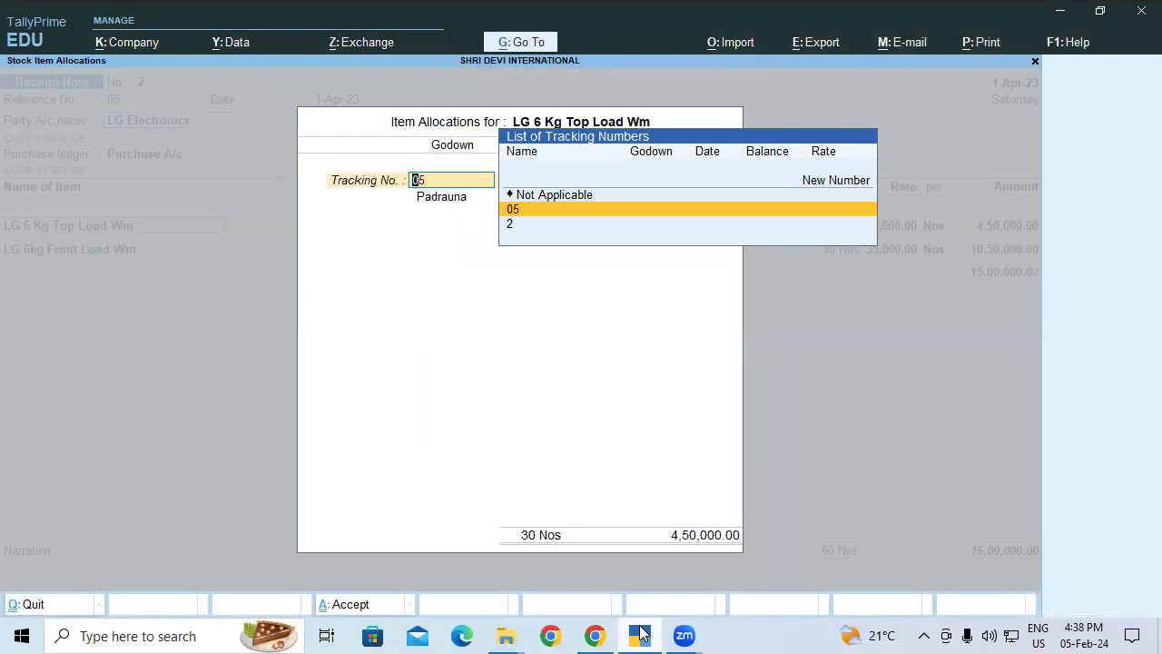
key(Return)
key(Return)
key(Return)
key(Return)
key(Return)
key(Return)
key(Return)
key(Return)
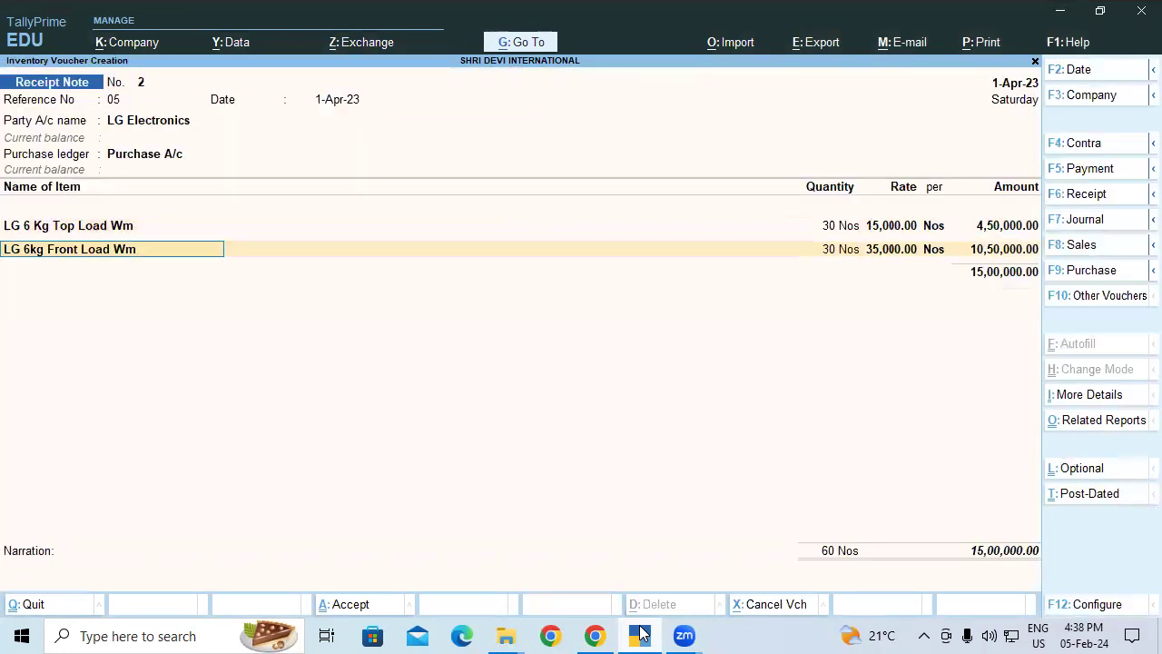
Accept the LG 6kg Front Load Wm allocation of 30 Nos at 35,000.00, then save the receipt note with a blank narration
key(Return)
key(Return)
key(Return)
key(Return)
key(Return)
key(Return)
key(Return)
key(Return)
key(Return)
key(Return)
key(Return)
key(Return)
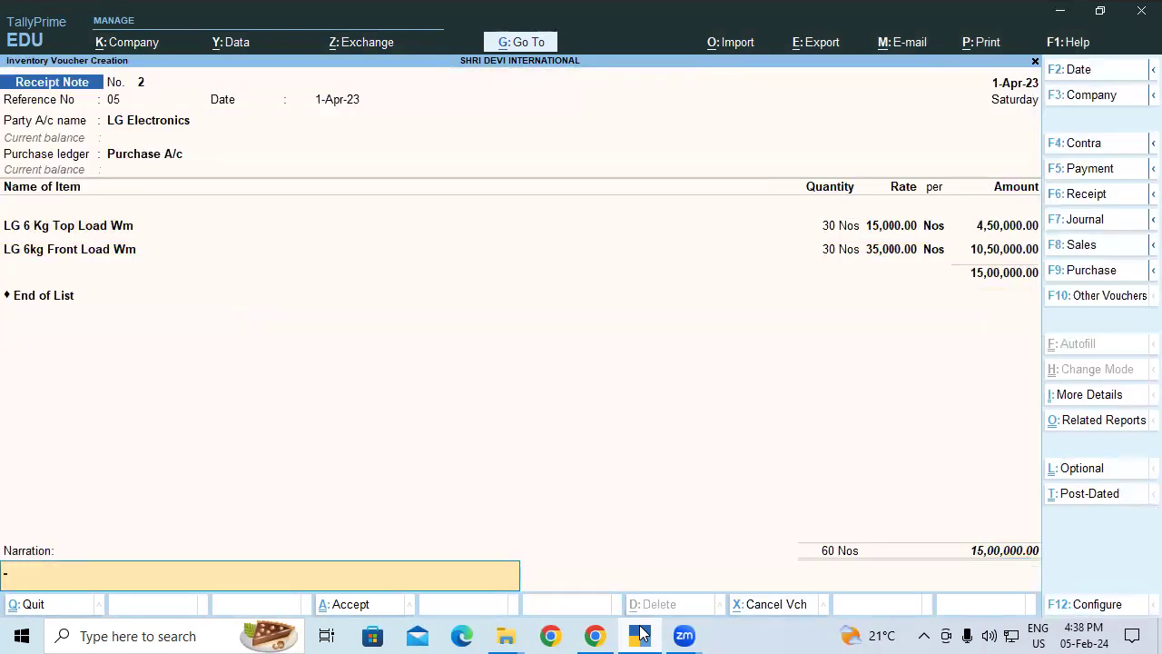
key(Return)
key(Return)
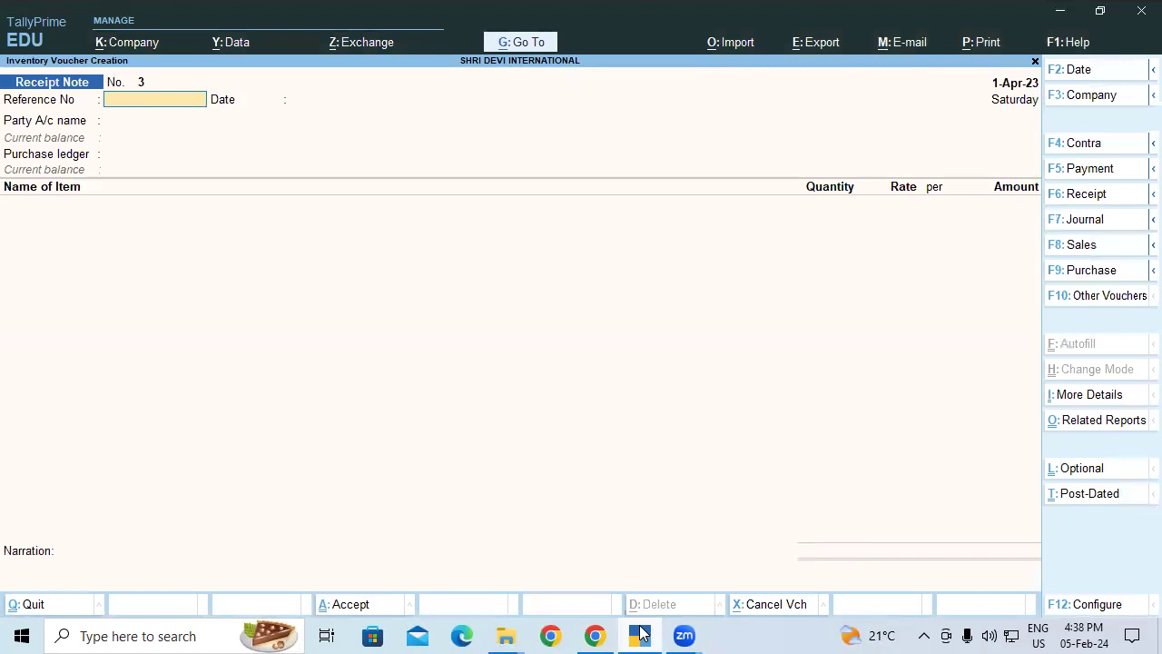
View the Purchase Orders (Due Only) report and return to the Gateway of Tally
key(alt+g)
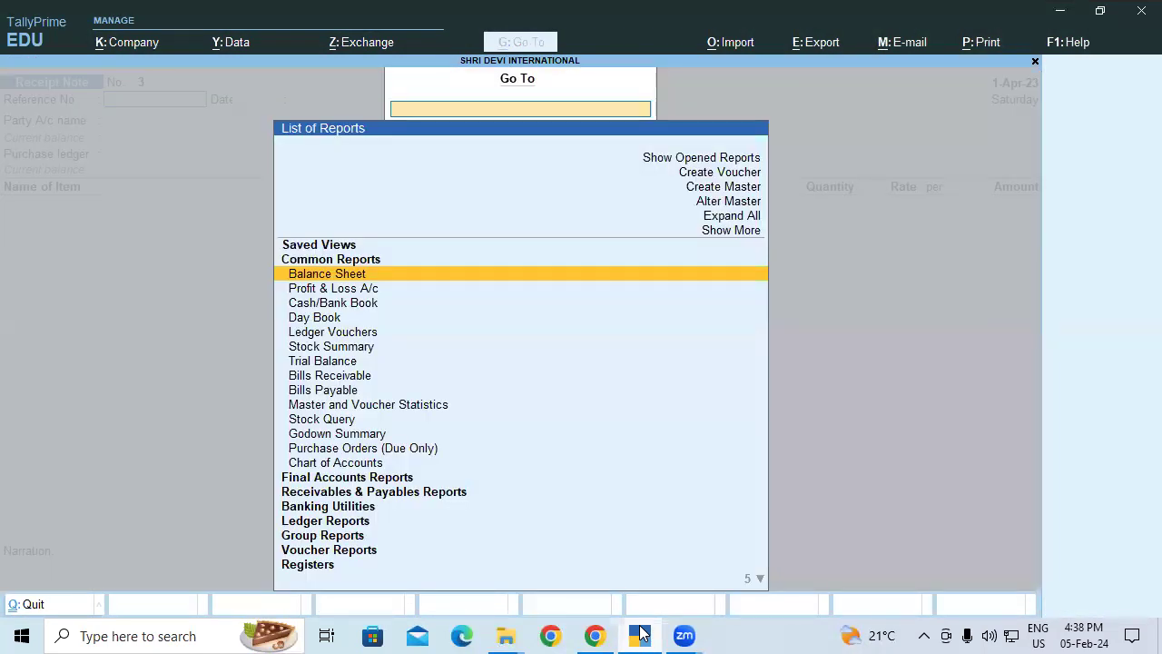
text(Pur)
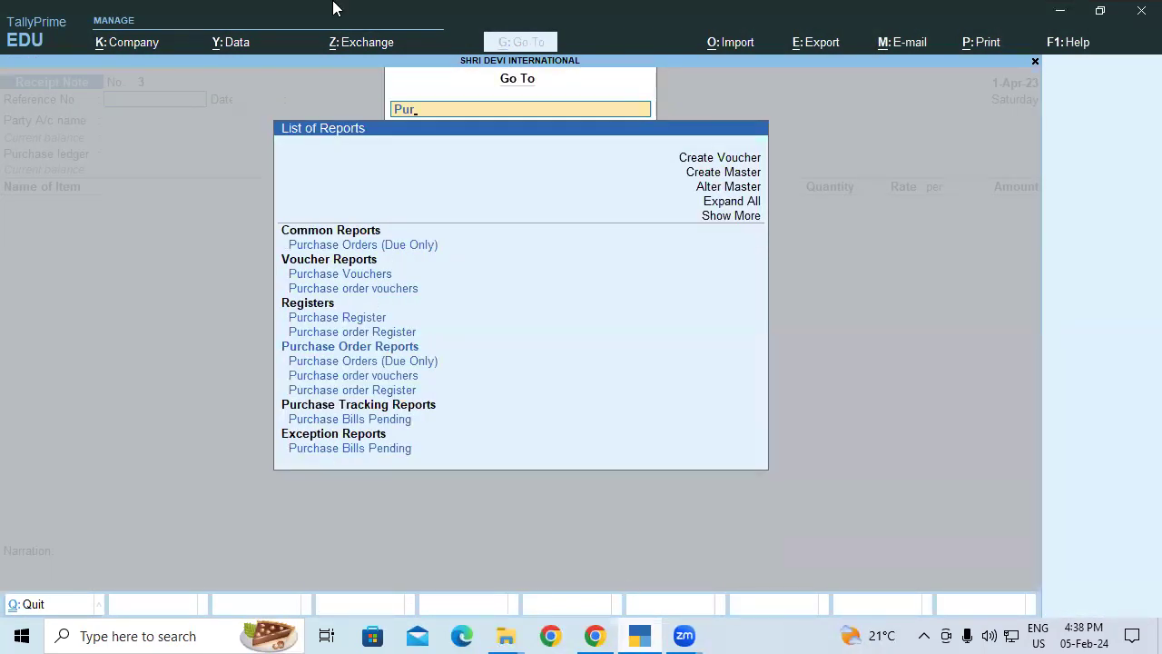
click(388, 362)
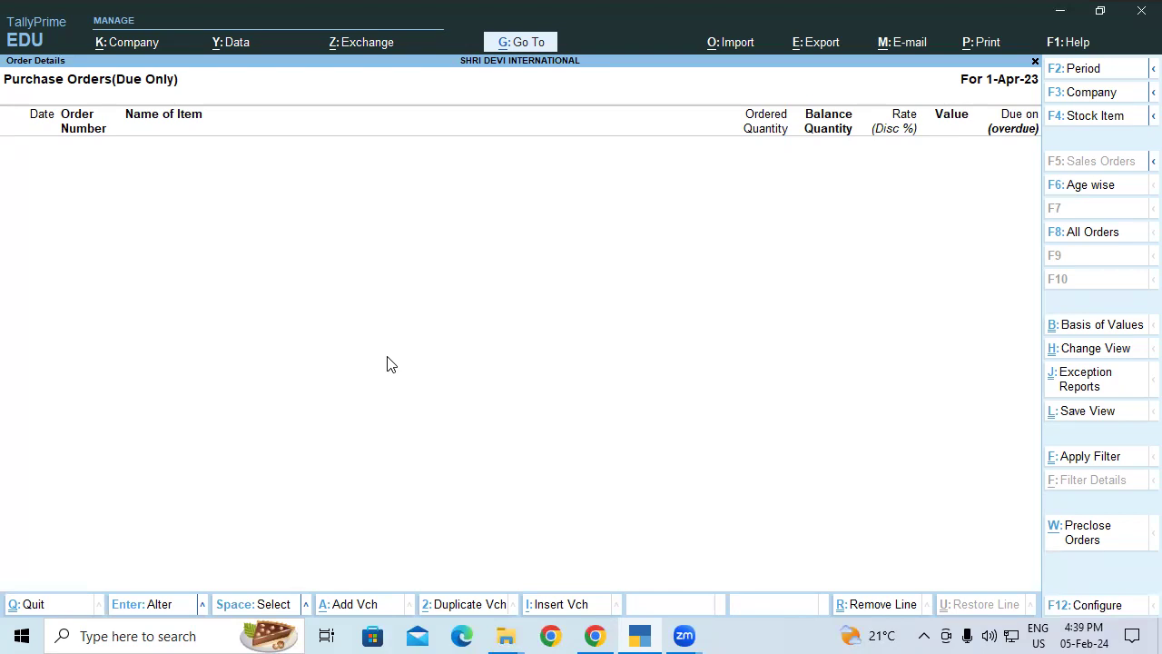
key(Escape)
key(Escape)
key(Return)
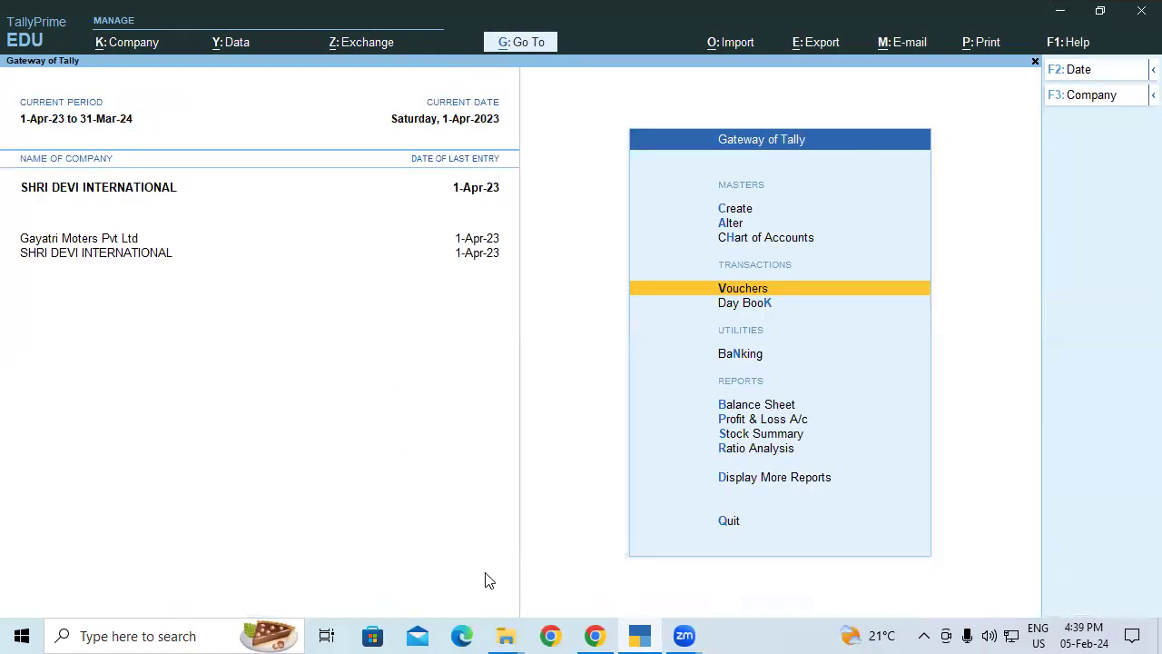
Switch to Chrome and read the course document's instructions for viewing the Purchase Bills Pending report
click(594, 635)
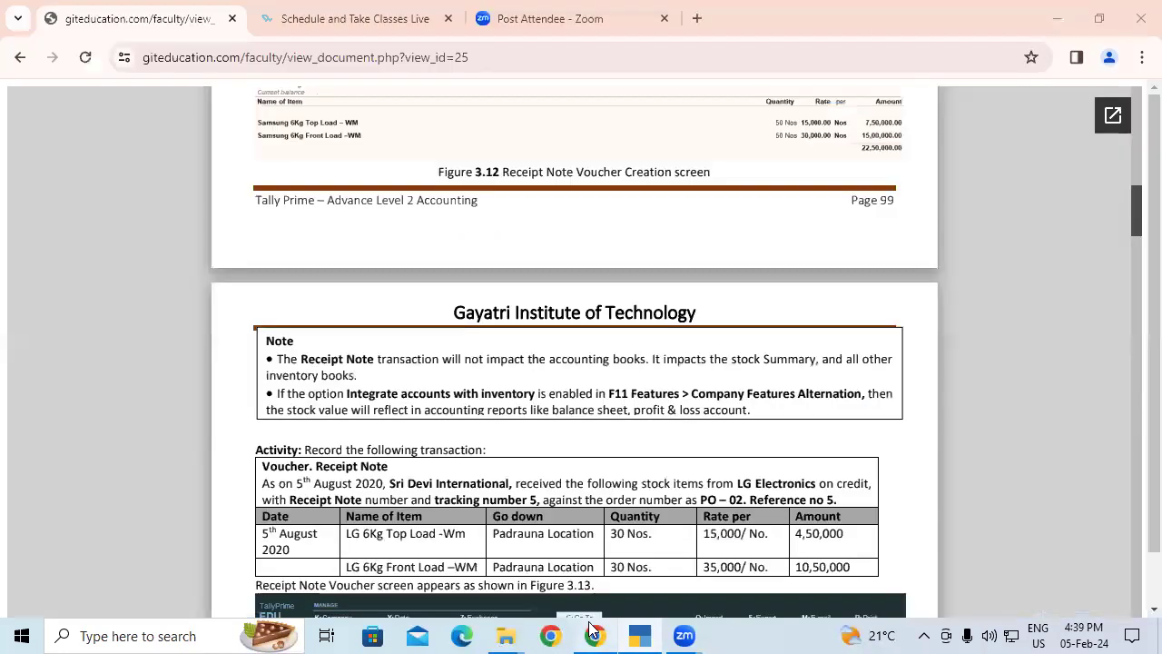
scroll(1133, 227, down, 3)
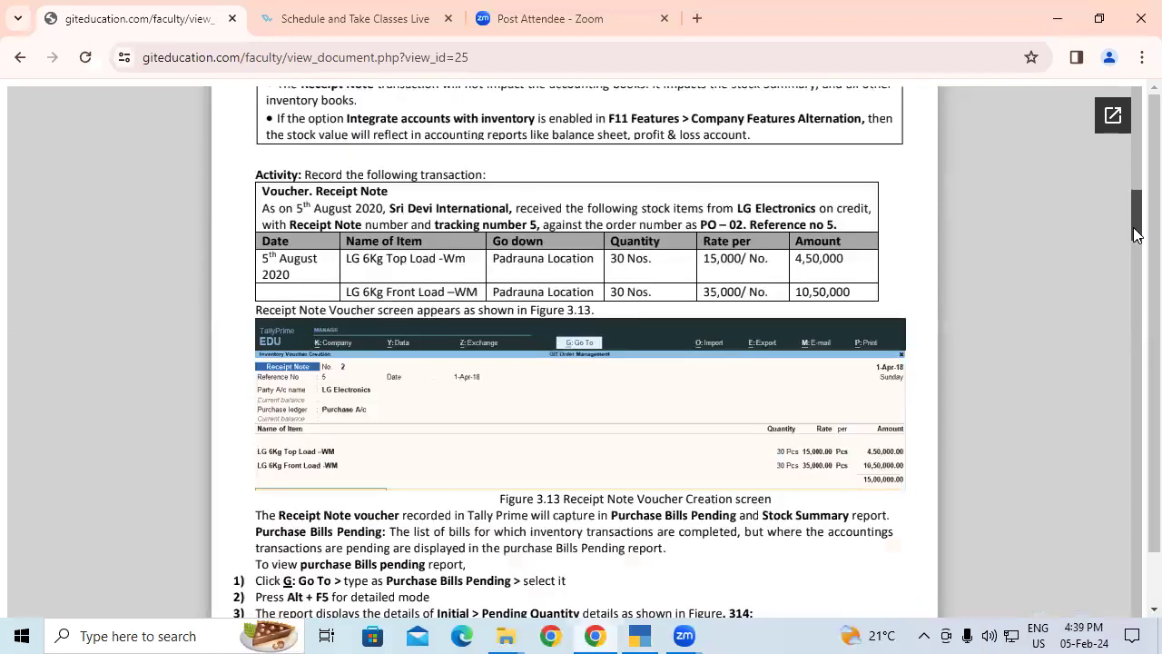
scroll(1134, 235, down, 2)
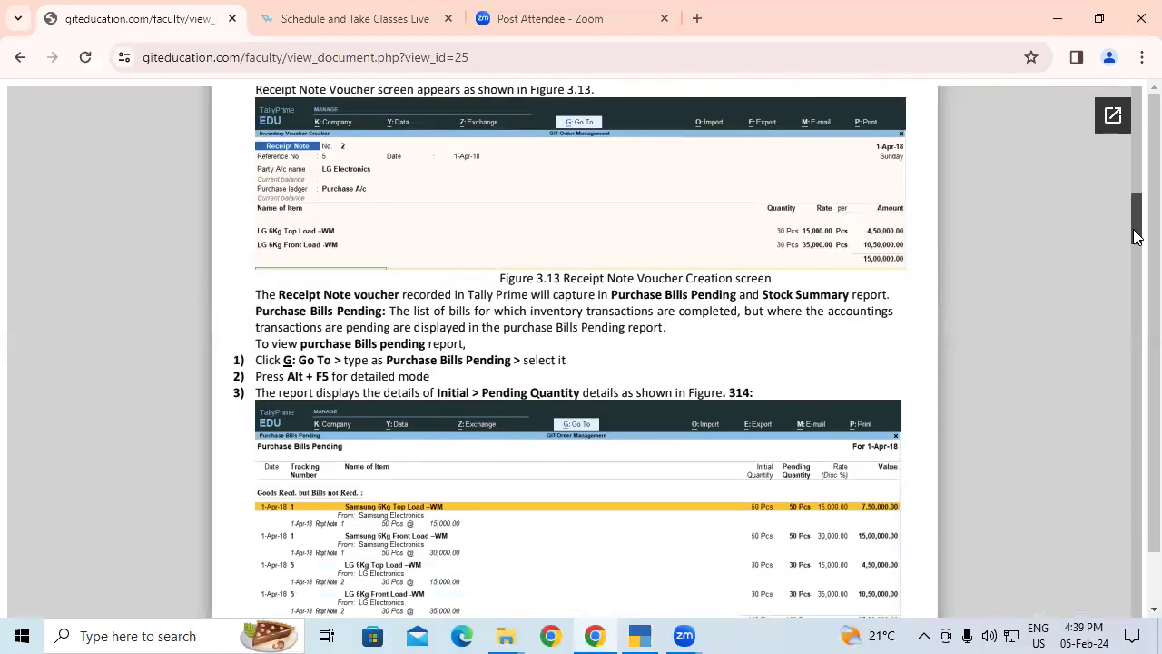
scroll(1134, 236, down, 1)
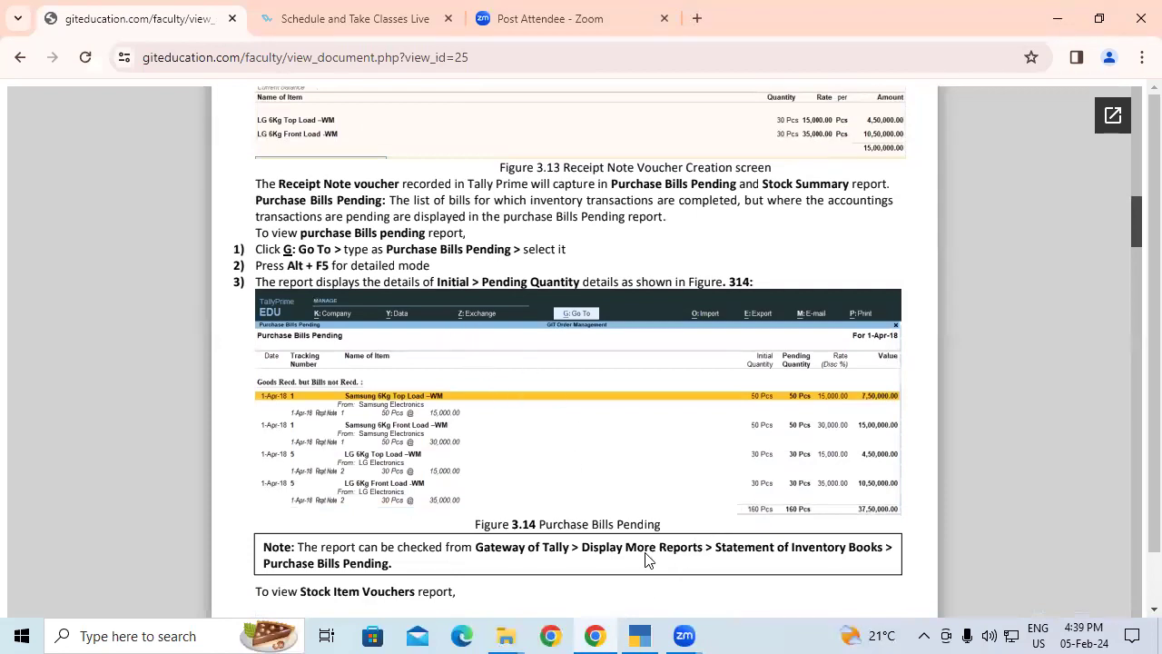
Switch to TallyPrime and view the Purchase Bills Pending report
click(640, 634)
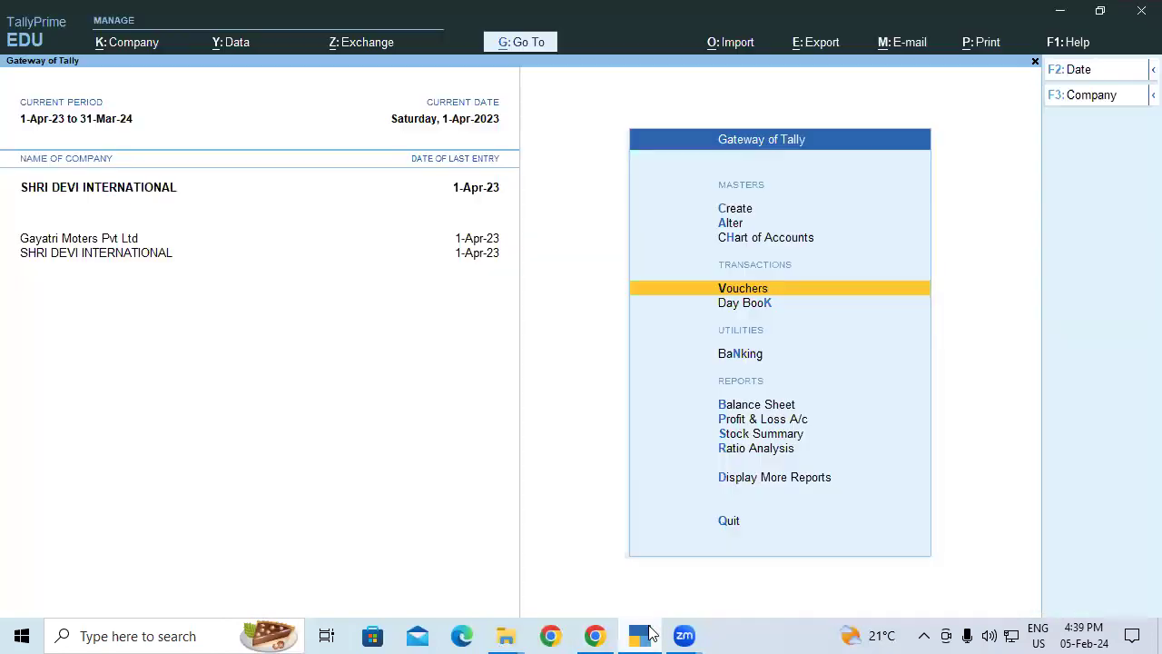
key(alt)
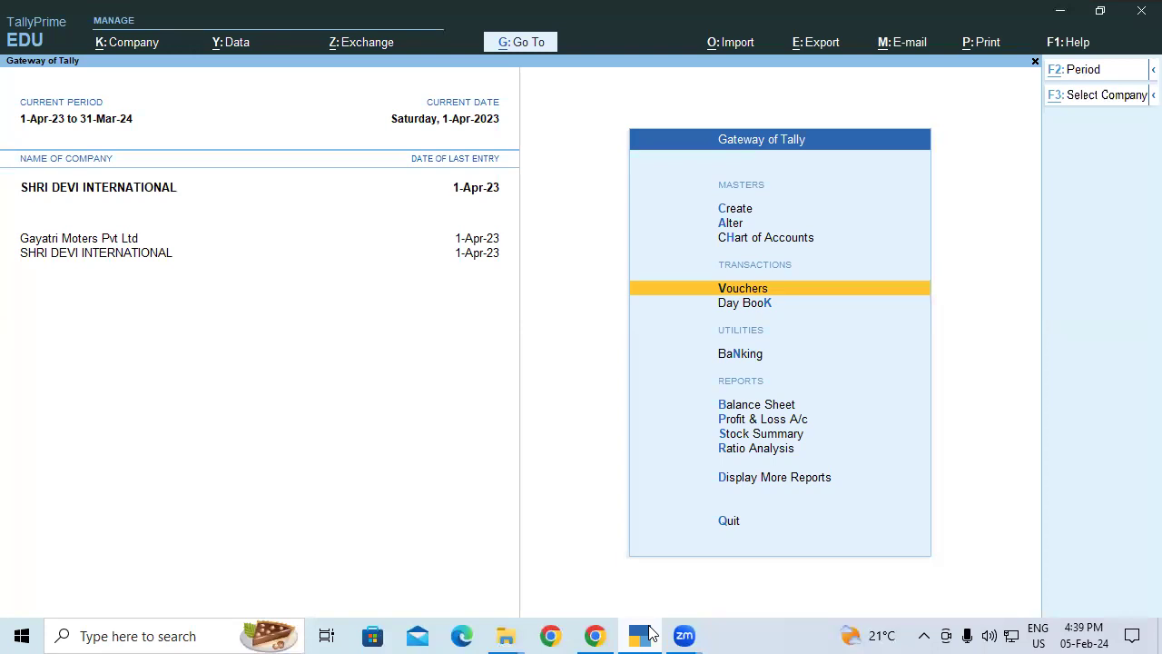
key(alt+g)
text(Pu)
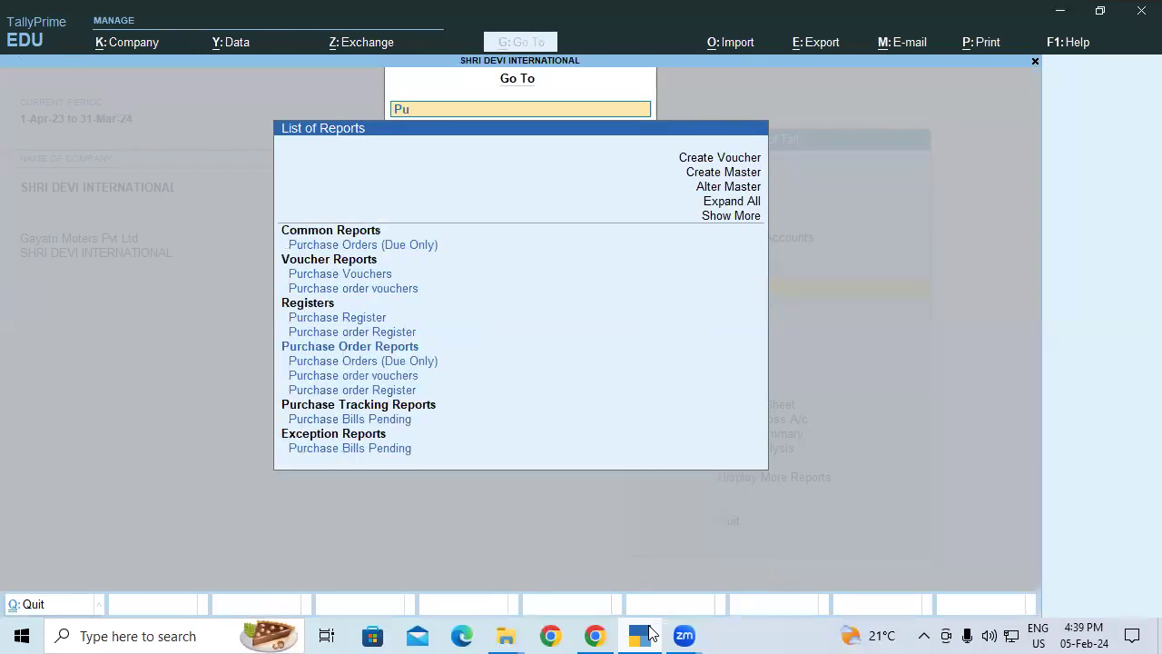
text(r)
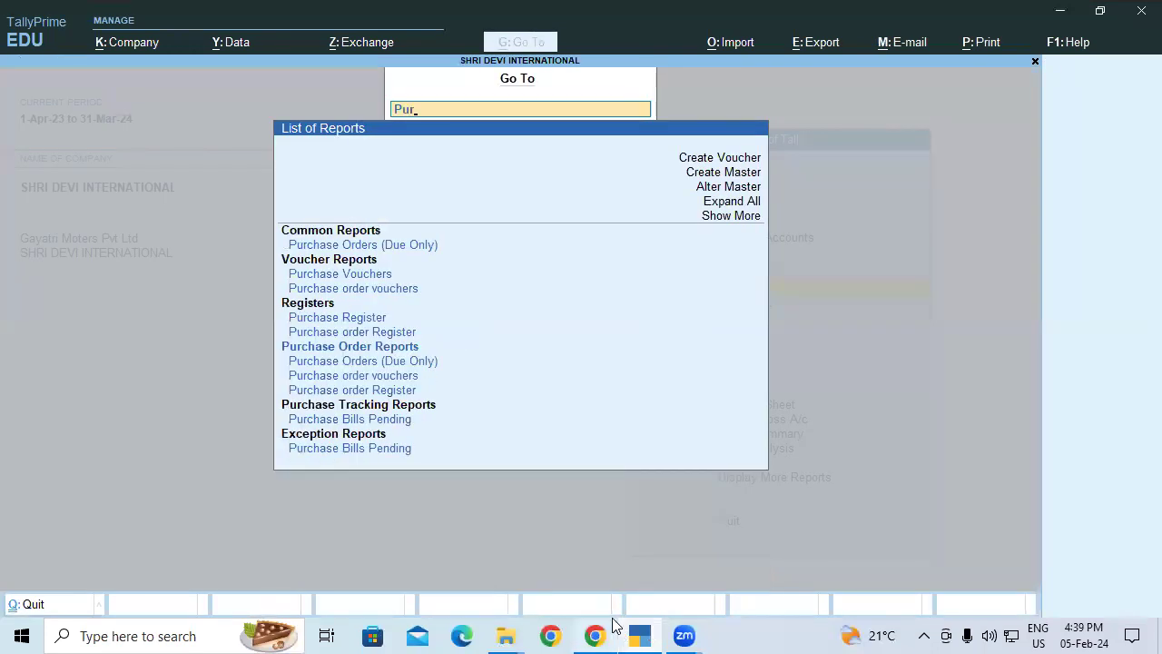
click(370, 448)
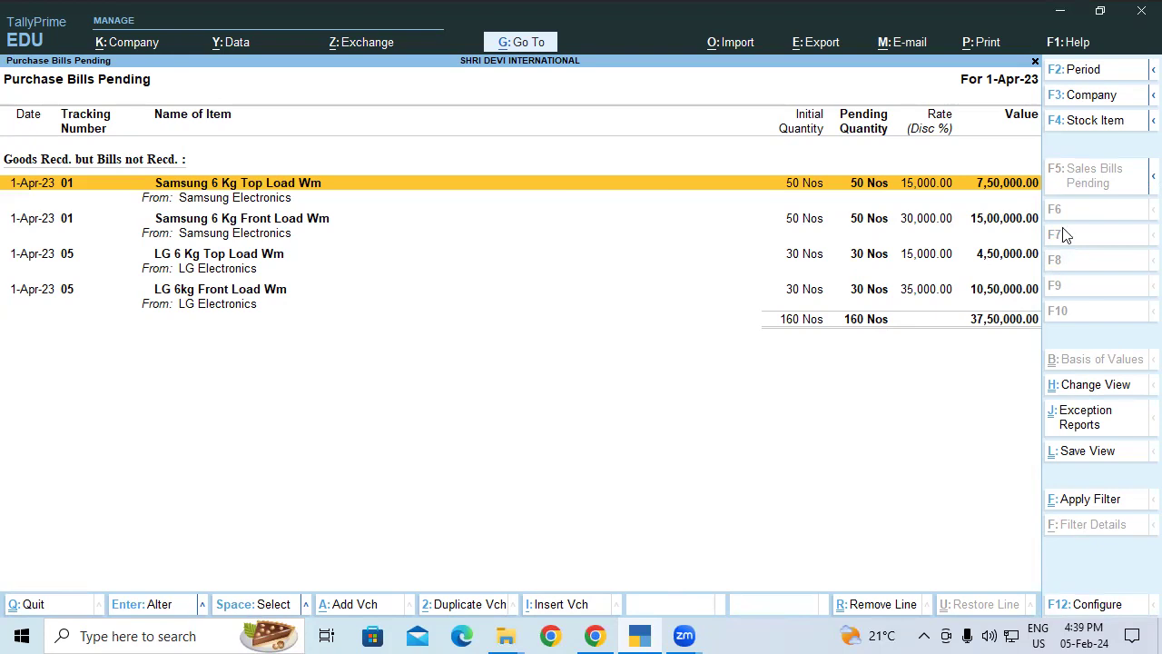
Read the Stock Item Vouchers instructions in Chrome, then switch to TallyPrime and open the Stock Vouchers report from Stock Item Reports
key(alt+Tab)
scroll(1135, 229, down, 10)
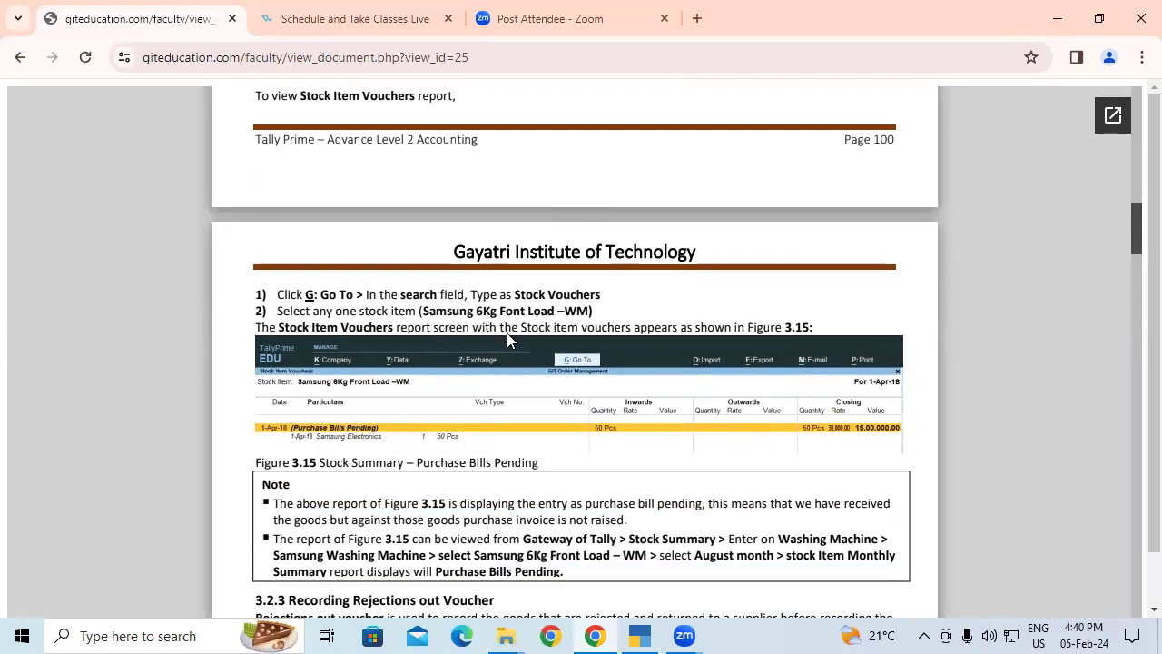
click(640, 634)
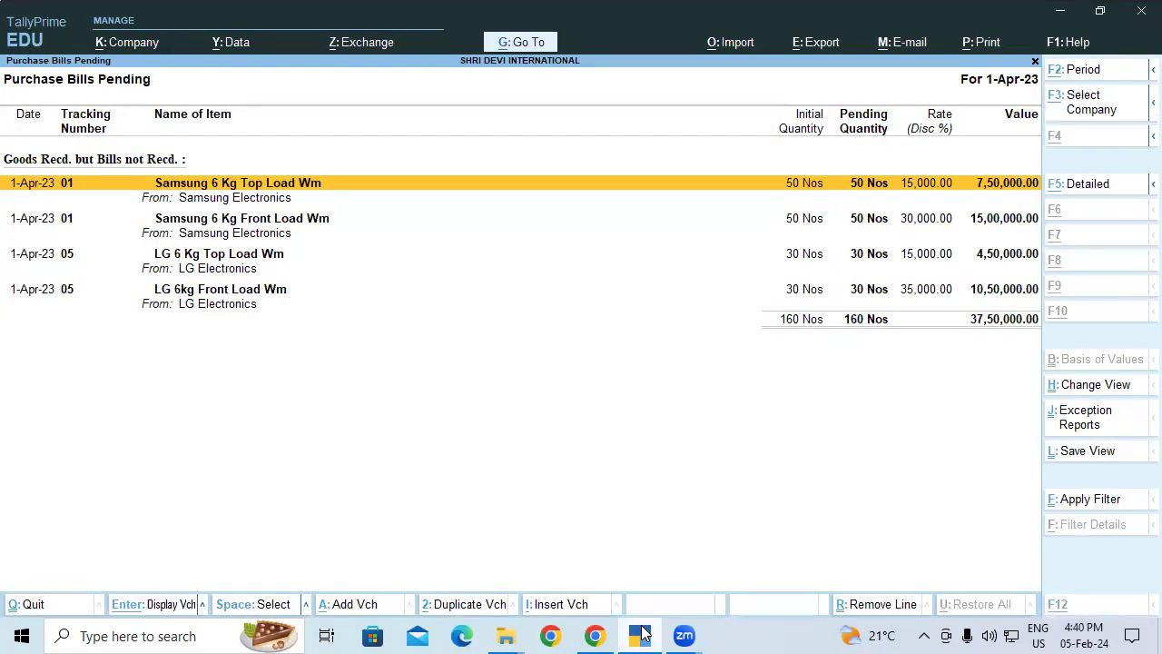
key(alt+g)
text(Sto)
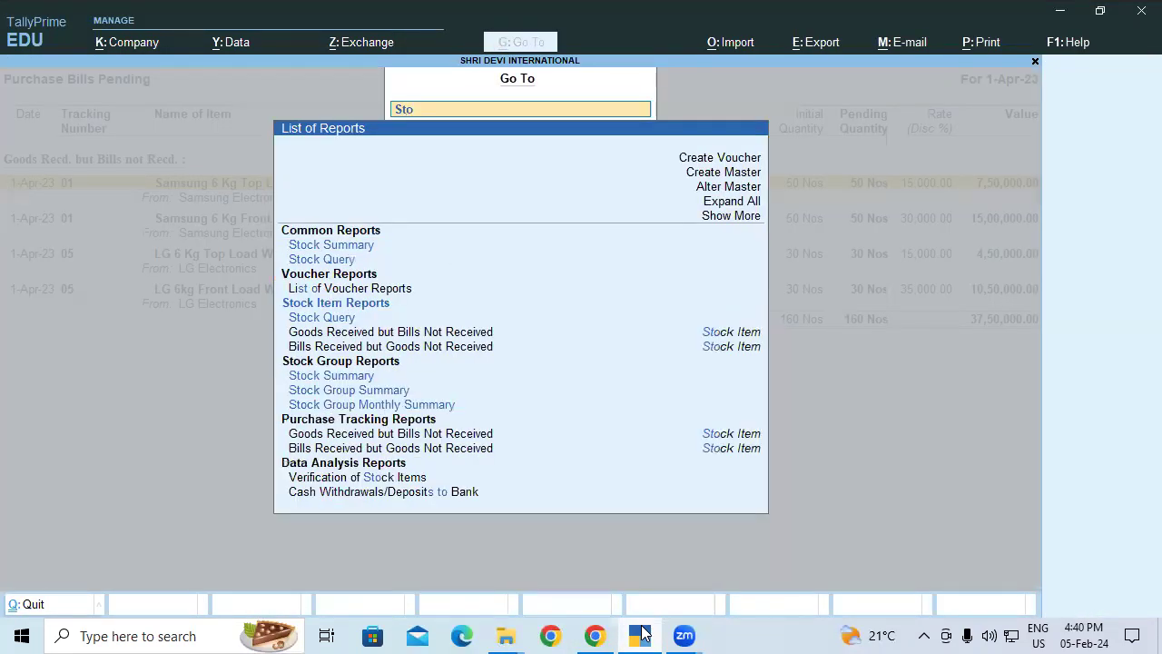
text(c)
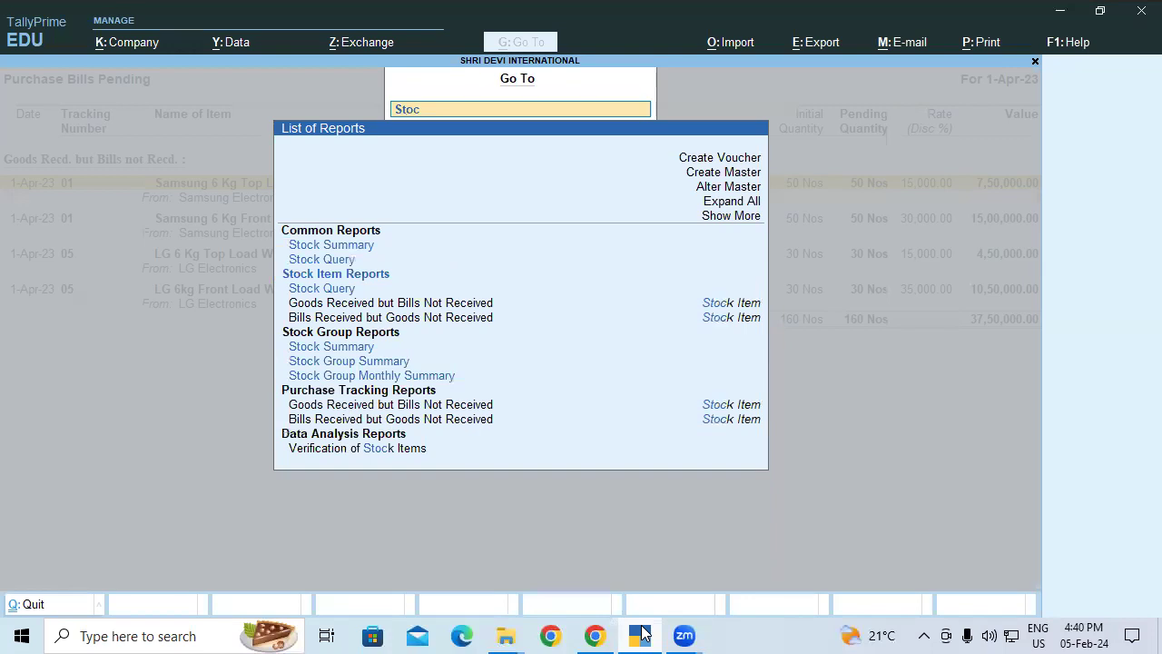
text(k Vou)
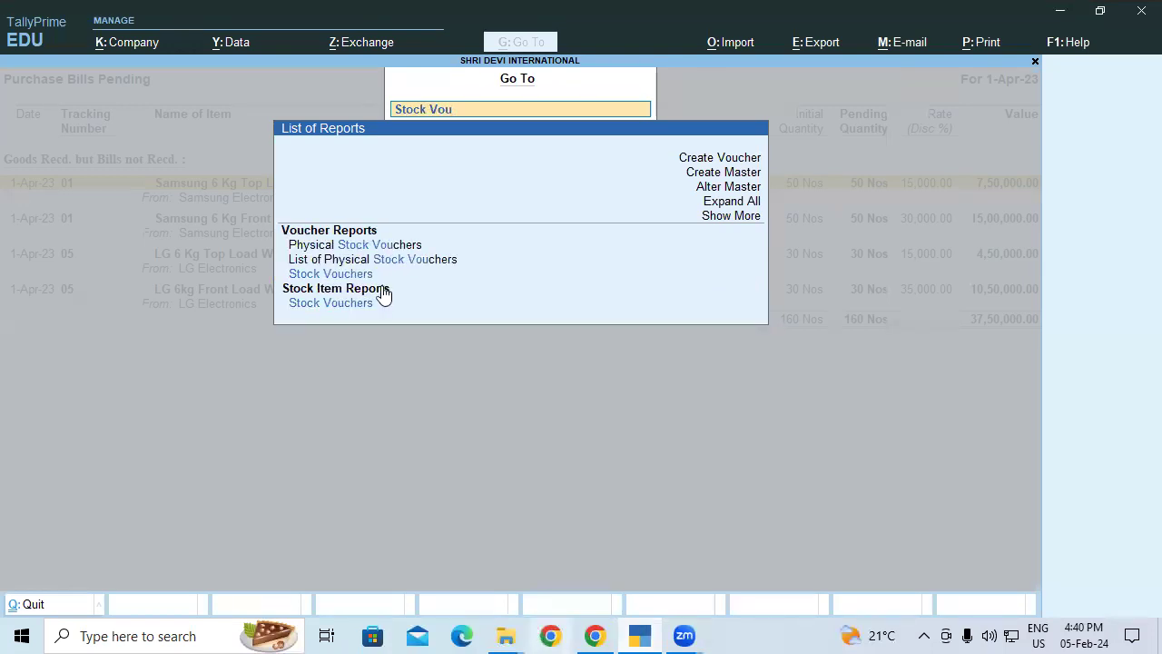
click(347, 304)
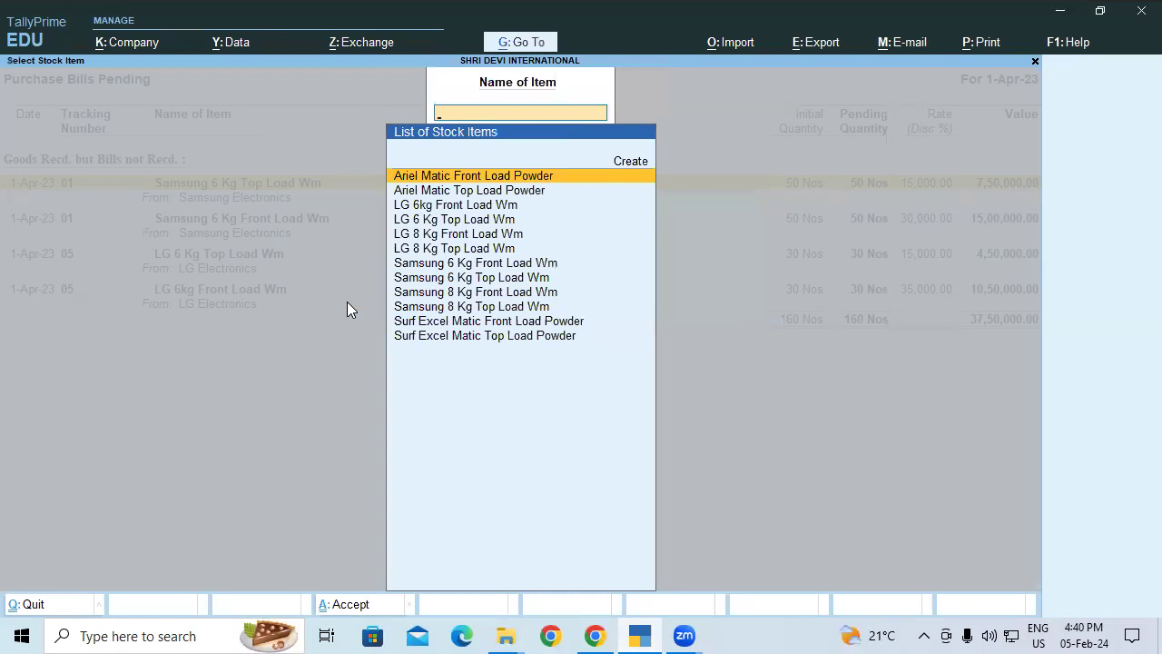
Check the stock item named in the course document and view the stock vouchers of Samsung 6 Kg Front Load Wm
key(Down)
key(Down)
key(Down)
key(Down)
key(Down)
key(Down)
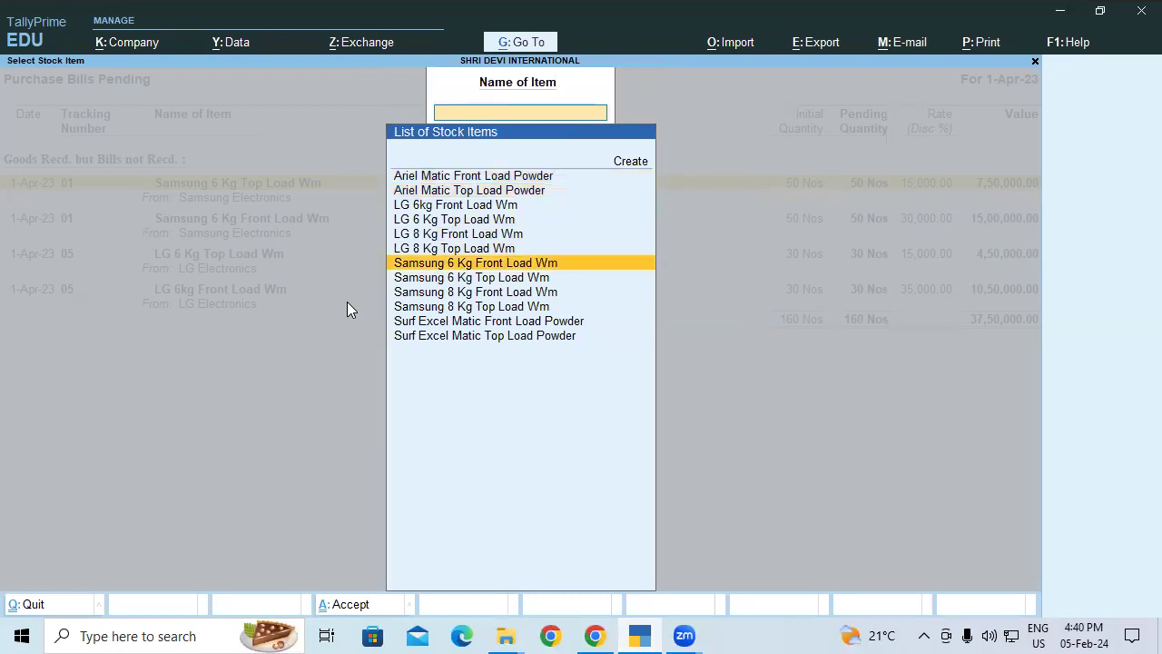
click(590, 636)
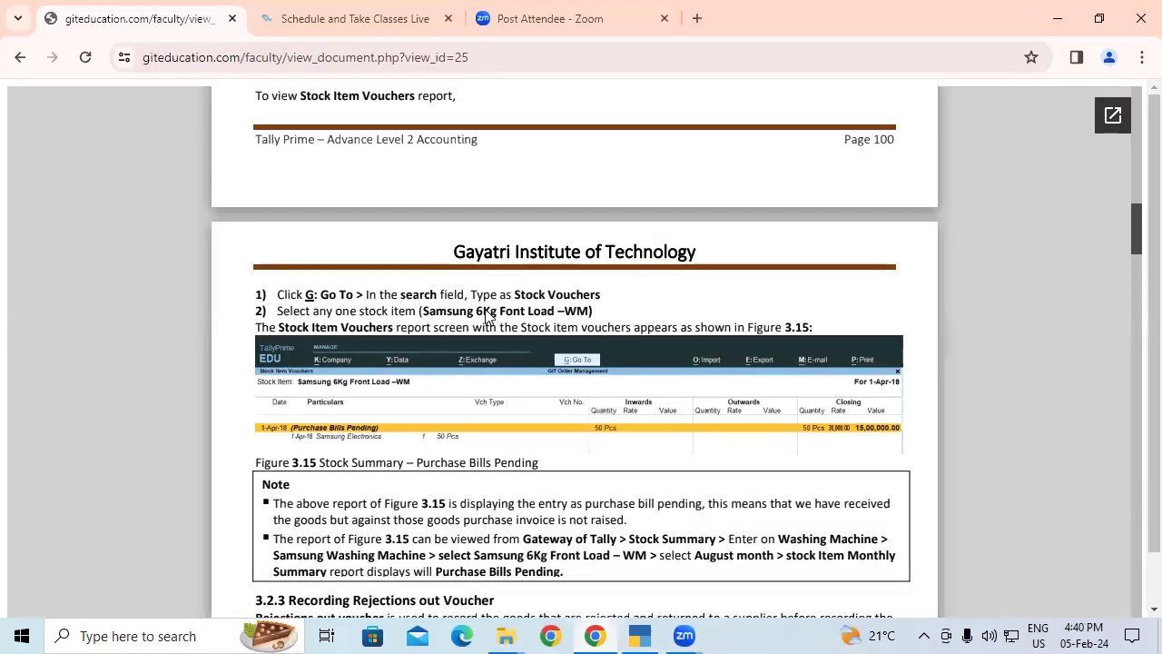
click(641, 633)
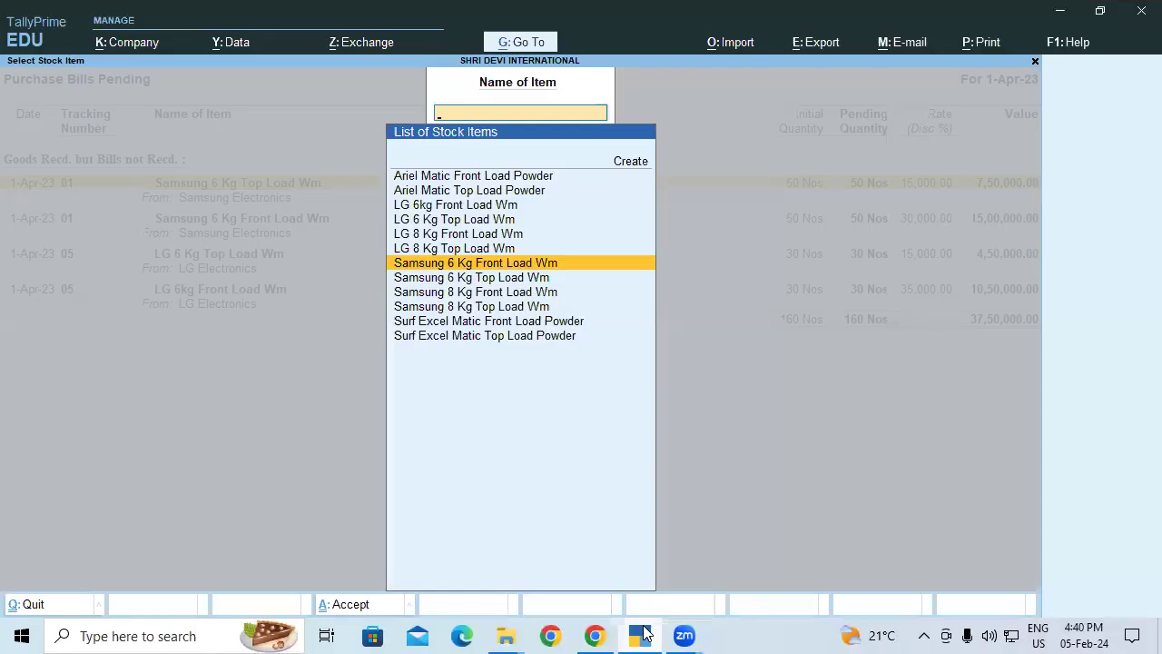
key(Return)
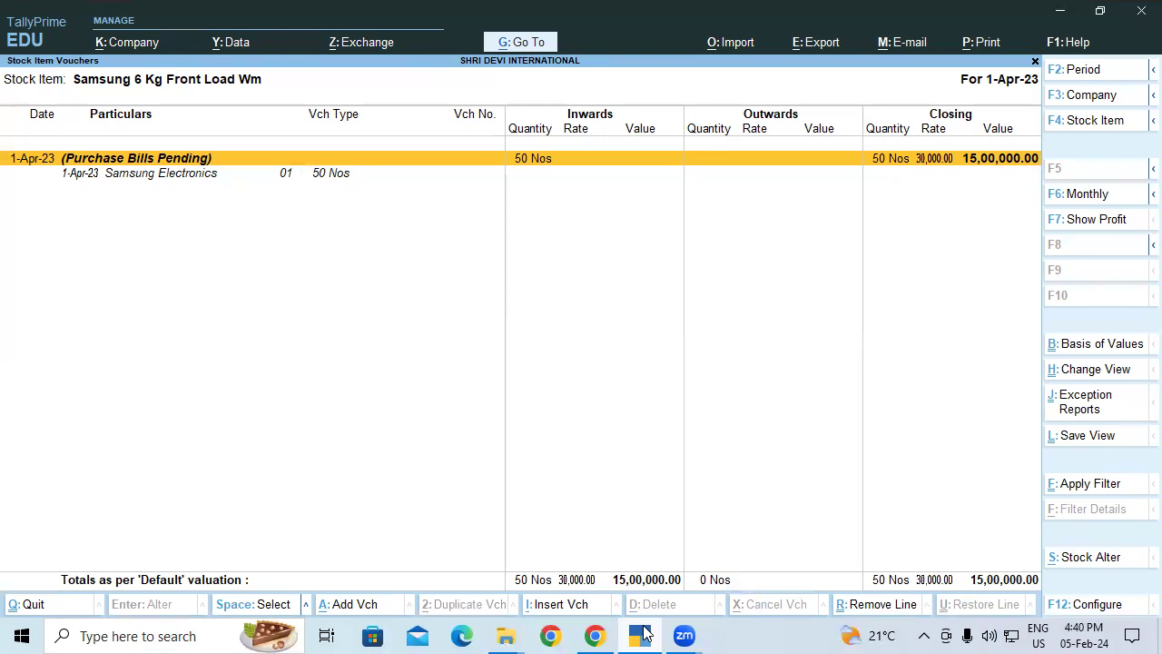
Read the course document's Rejections Out voucher section in Chrome, then switch to TallyPrime and open voucher entry from the Gateway
click(641, 634)
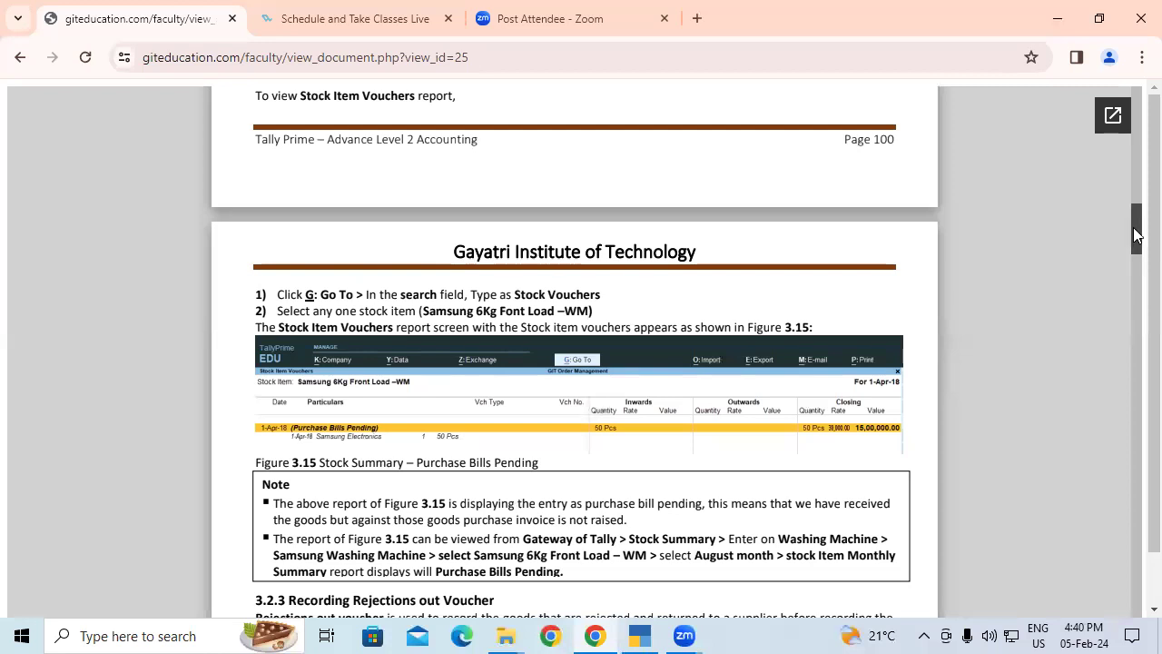
scroll(1134, 234, down, 3)
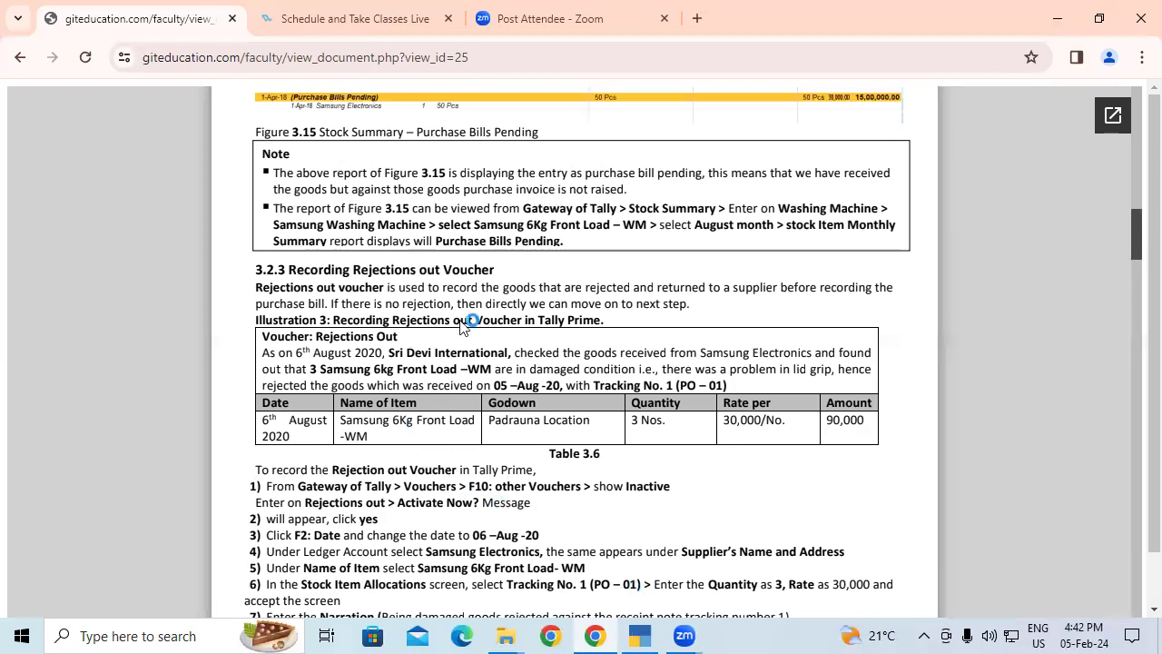
key(alt+Tab)
key(Escape)
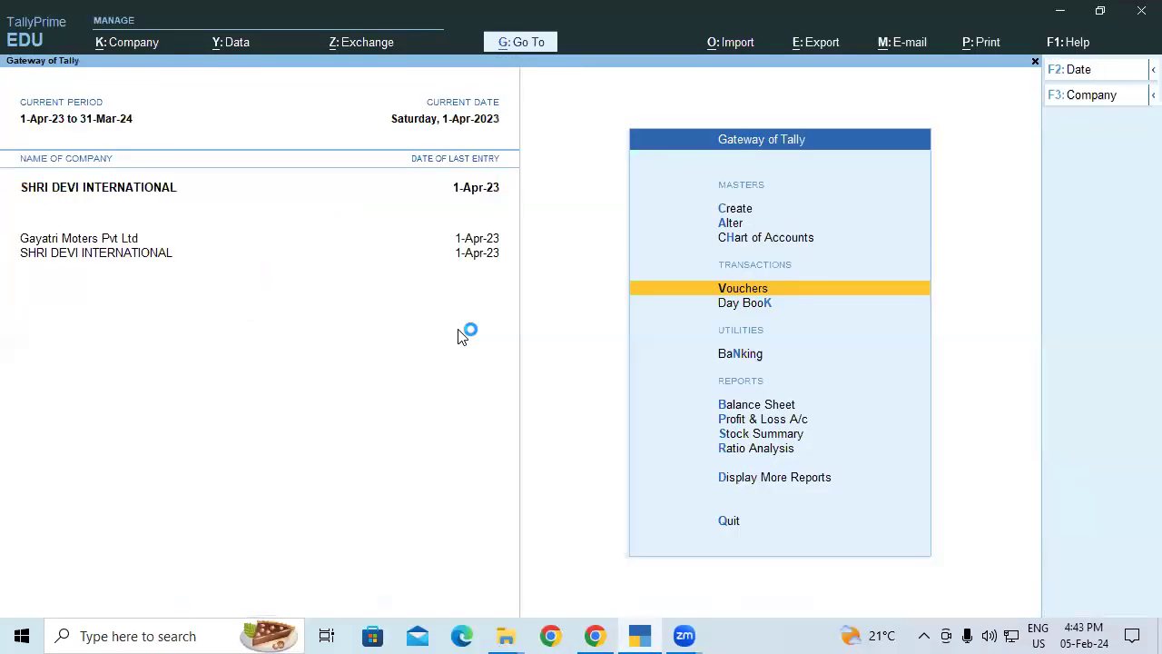
key(Return)
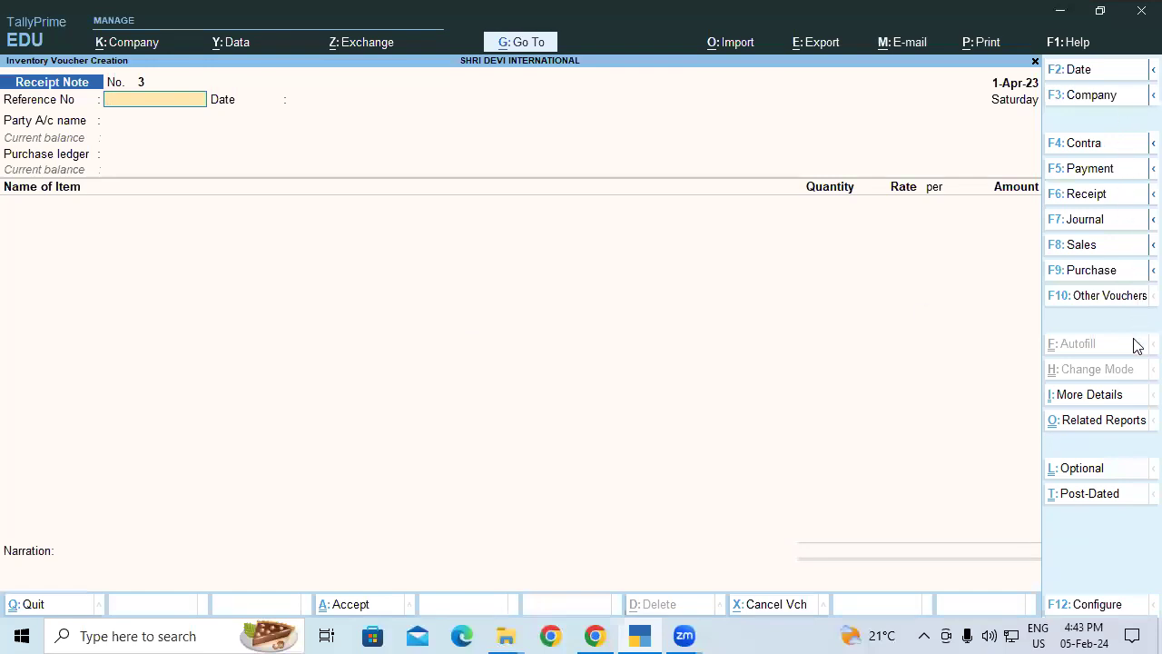
Look through the other voucher types for Rejections Out with inactive types shown, then close the list
click(1089, 300)
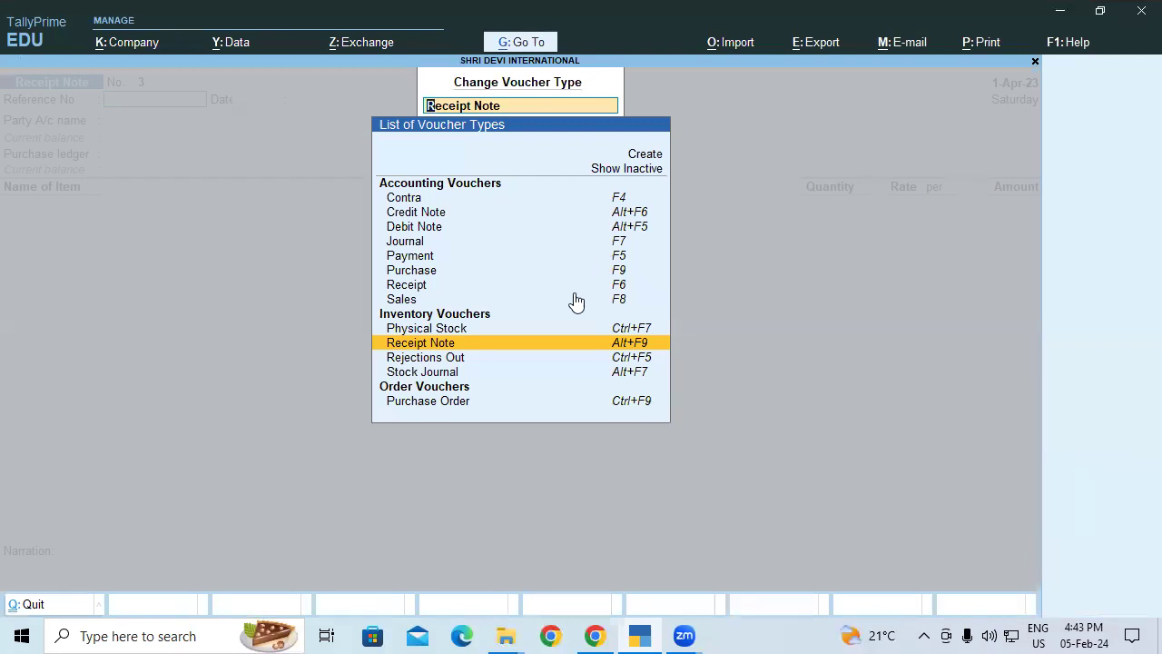
click(608, 362)
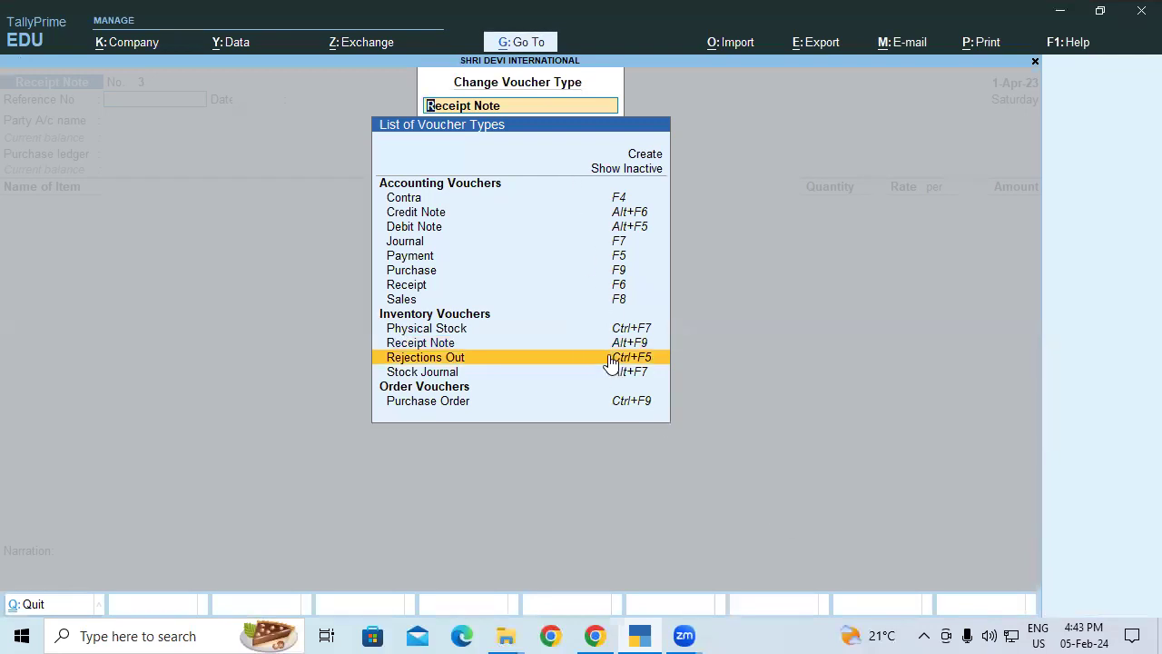
click(631, 173)
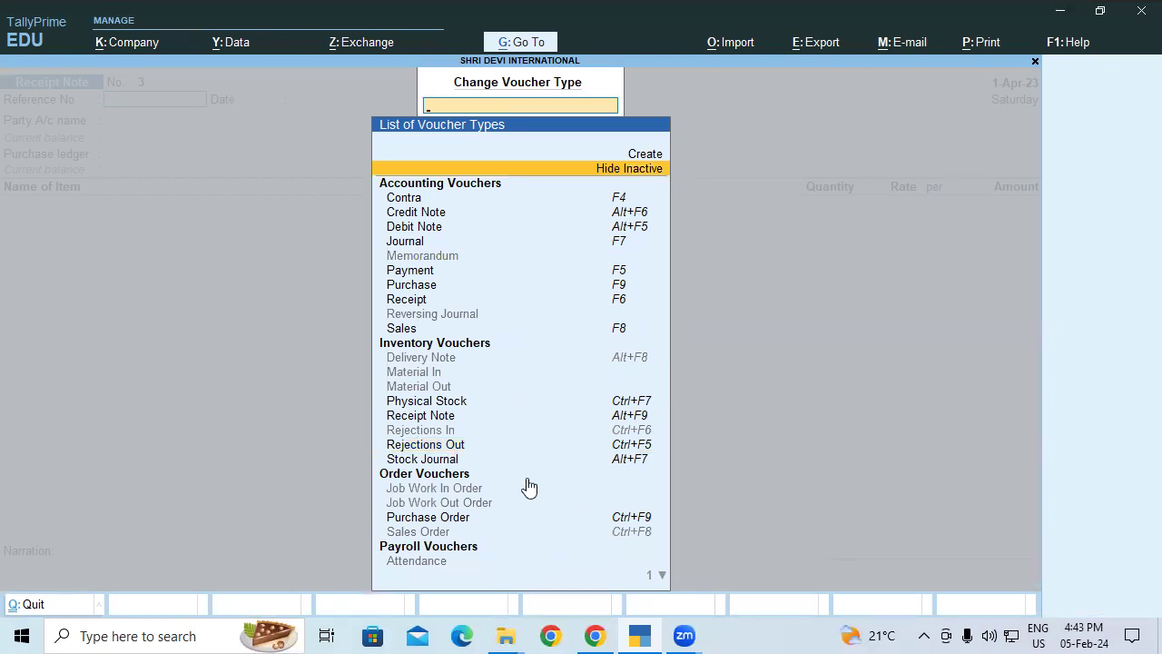
key(Escape)
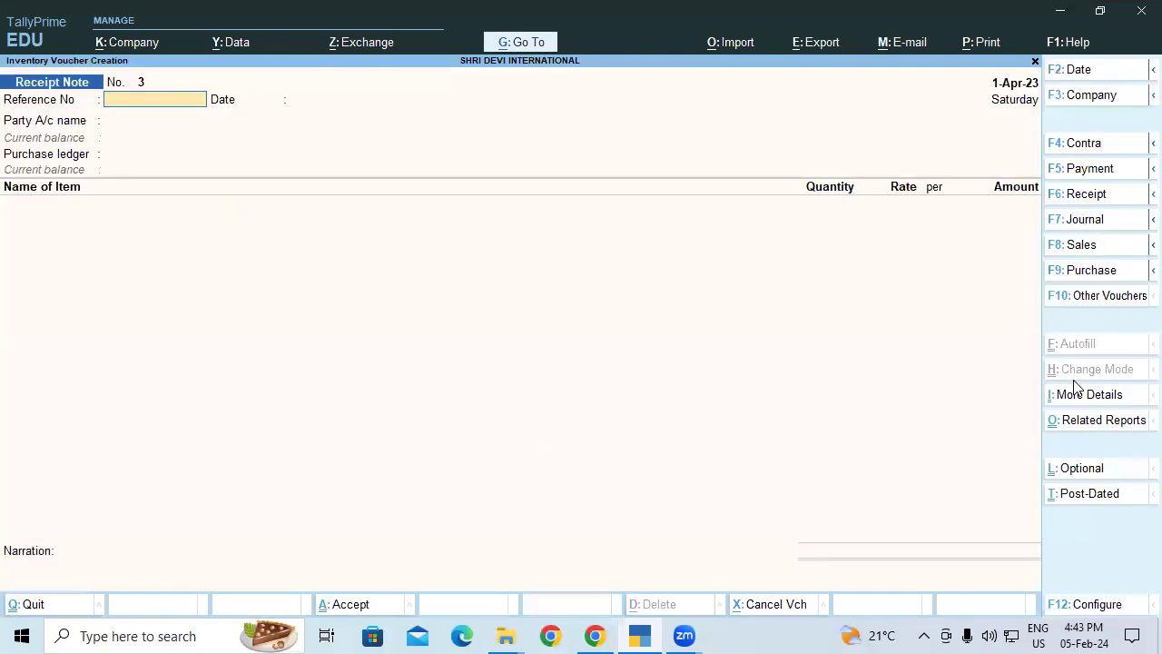
Start a Rejections Out voucher for the ledger account Samsung Electronics, with Xyz as the supplier's address
click(1092, 299)
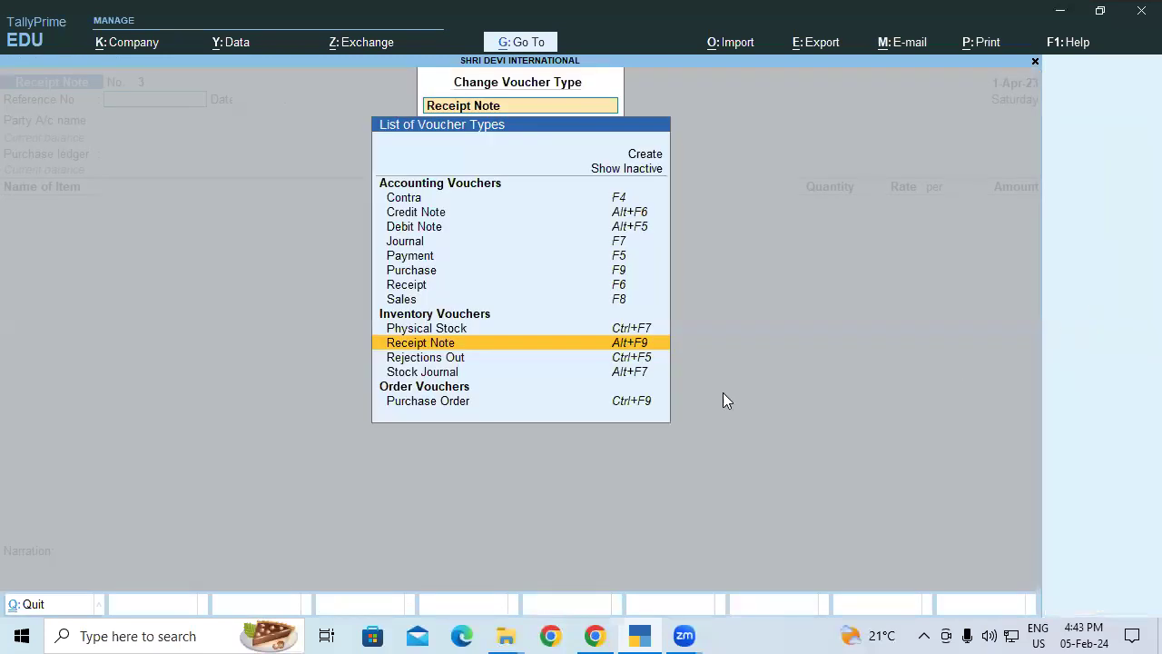
key(Down)
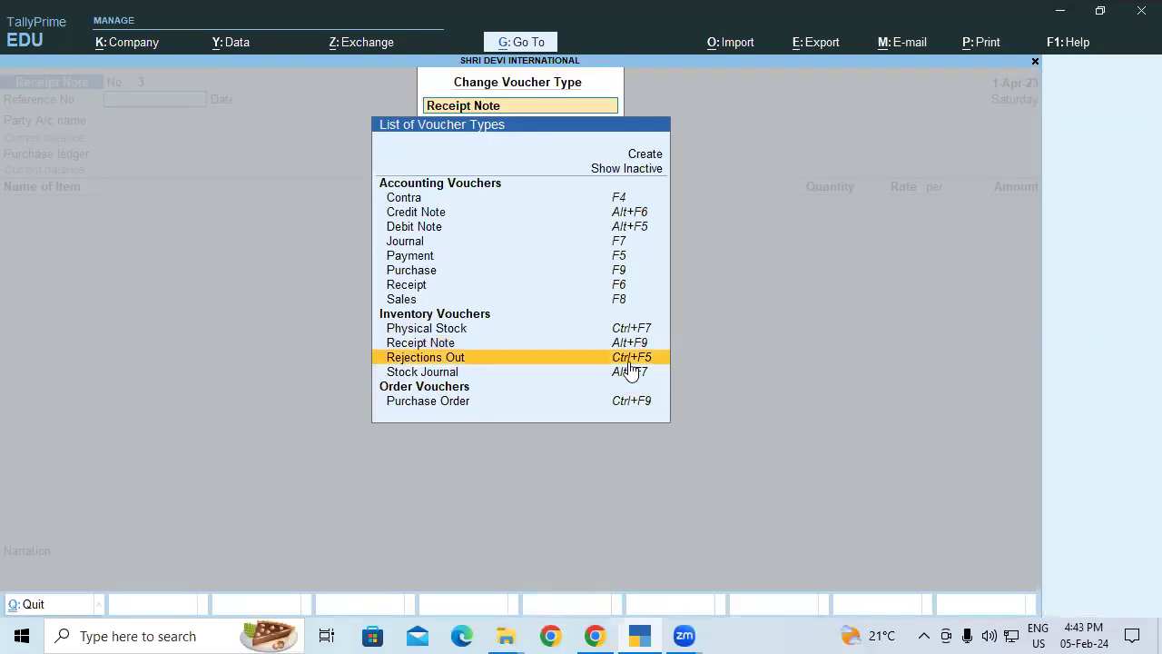
key(Return)
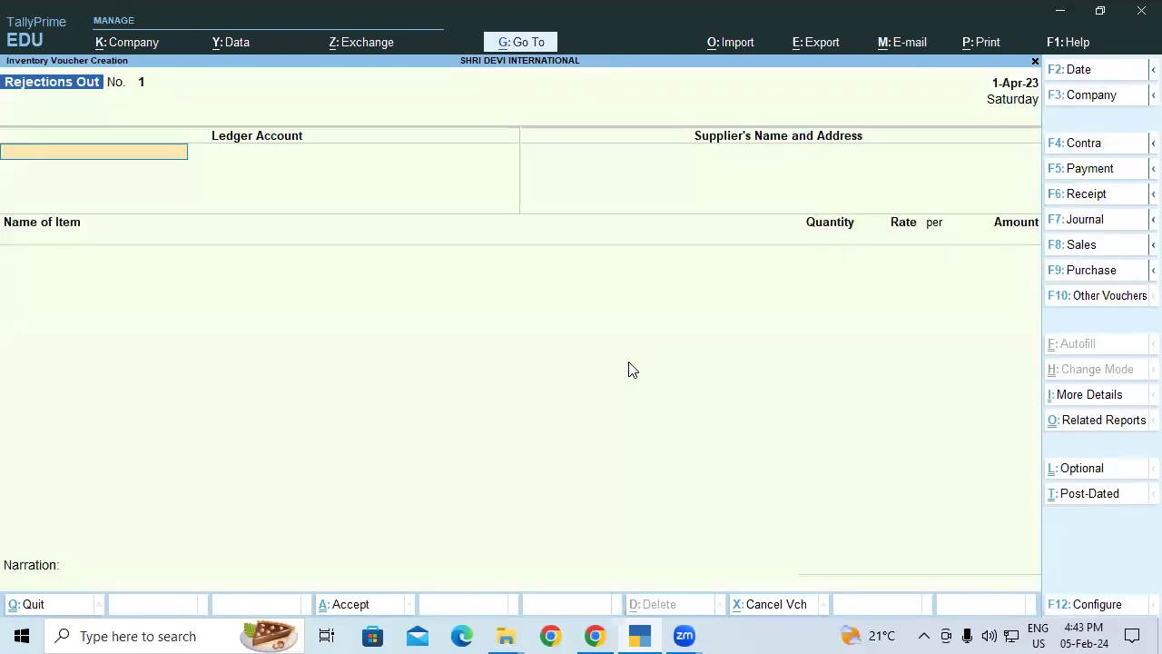
text(S)
key(Return)
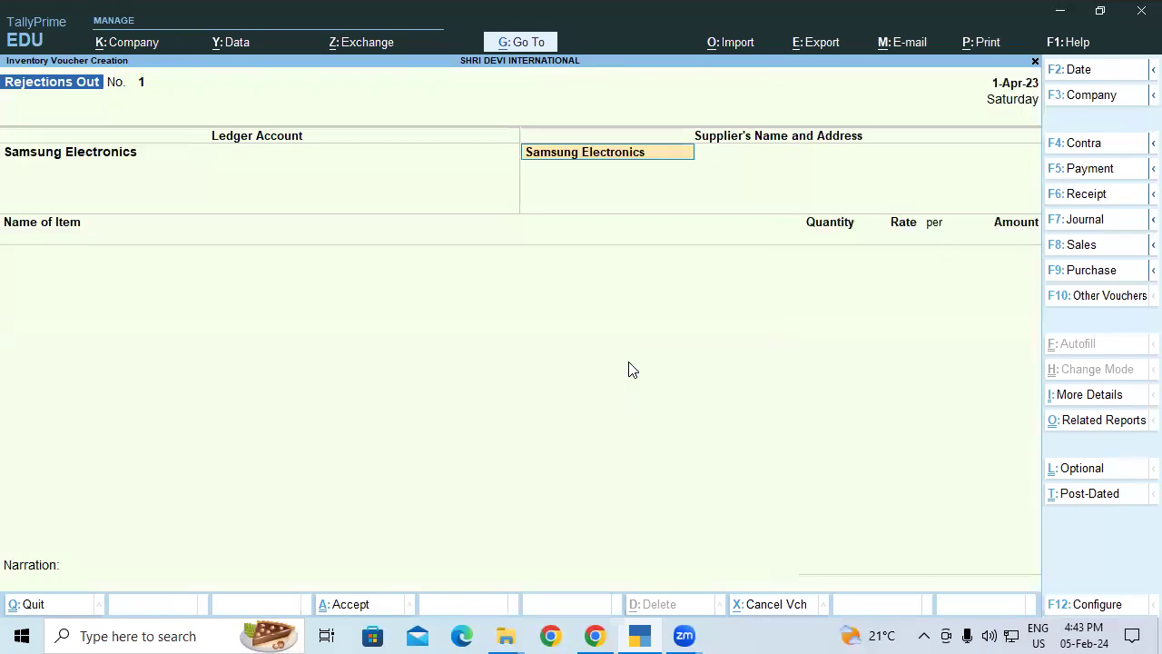
key(Return)
text(Xyz)
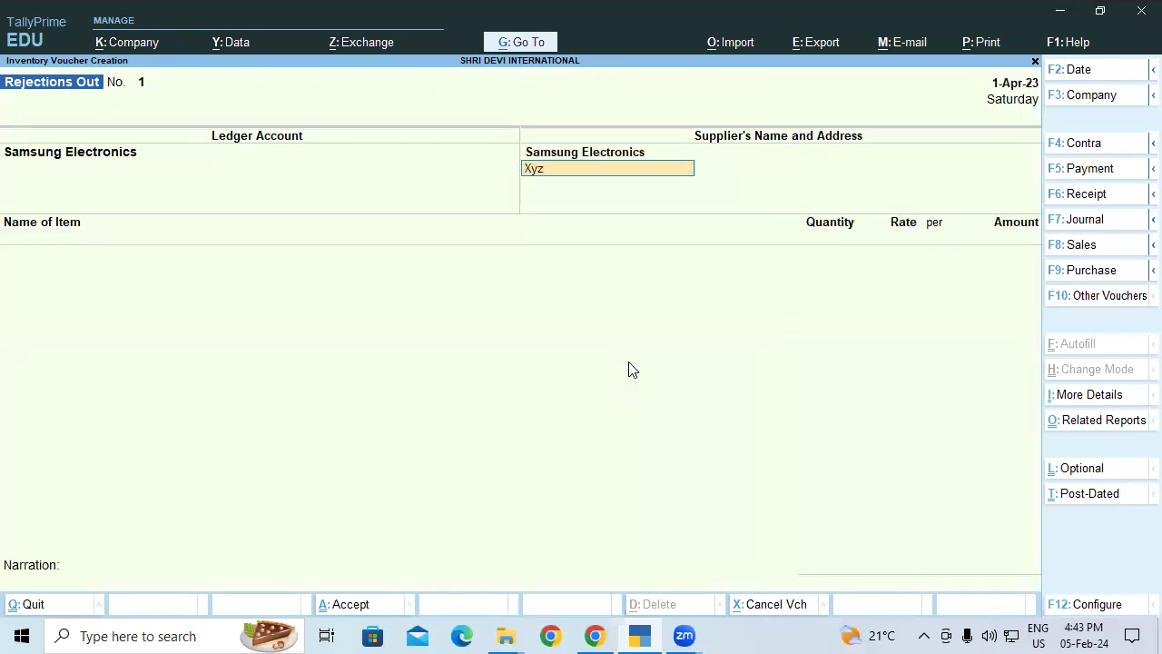
key(Return)
key(Return)
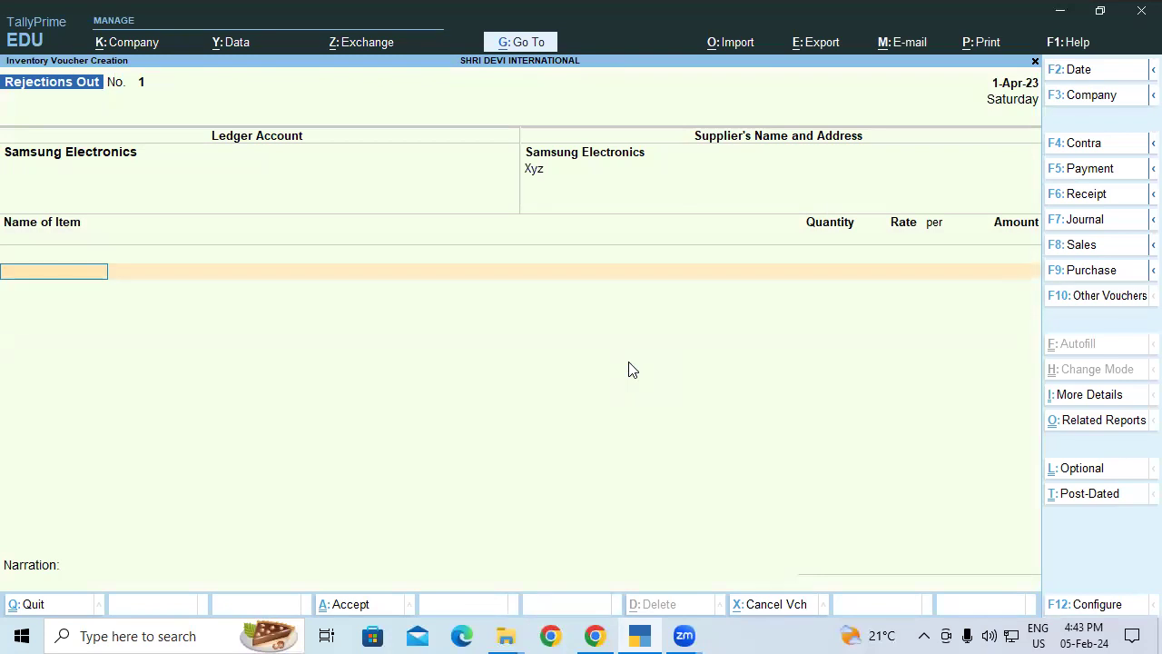
Add Samsung 6 Kg Front Load Wm as the rejected item and allocate it to tracking number 01
text(Sa)
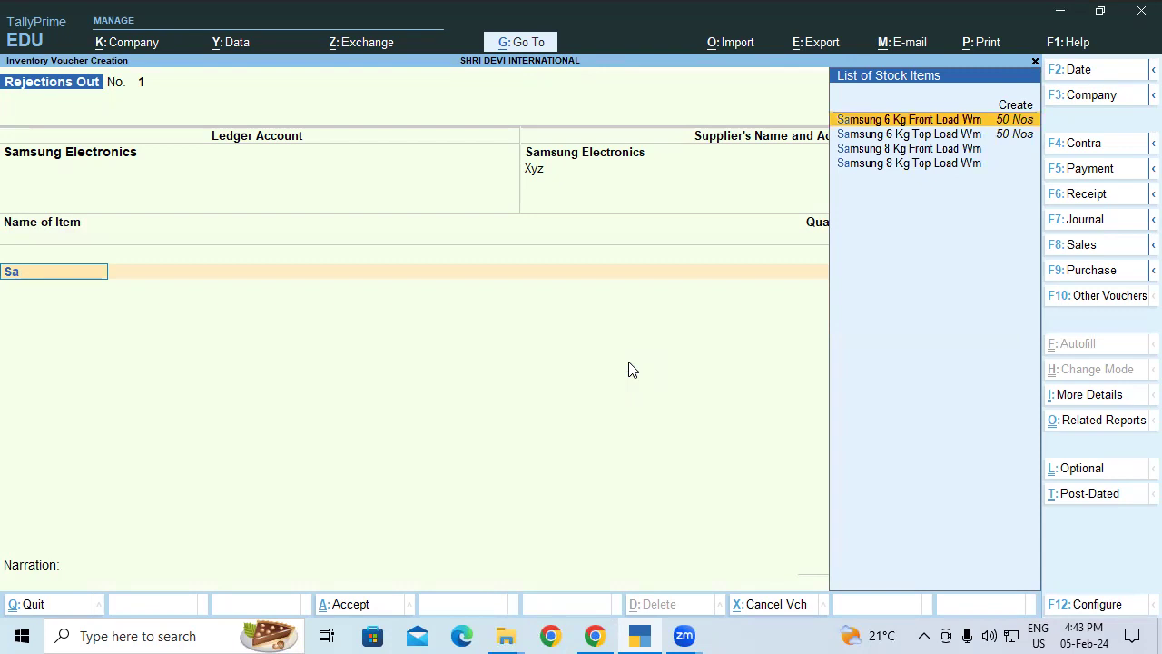
key(Return)
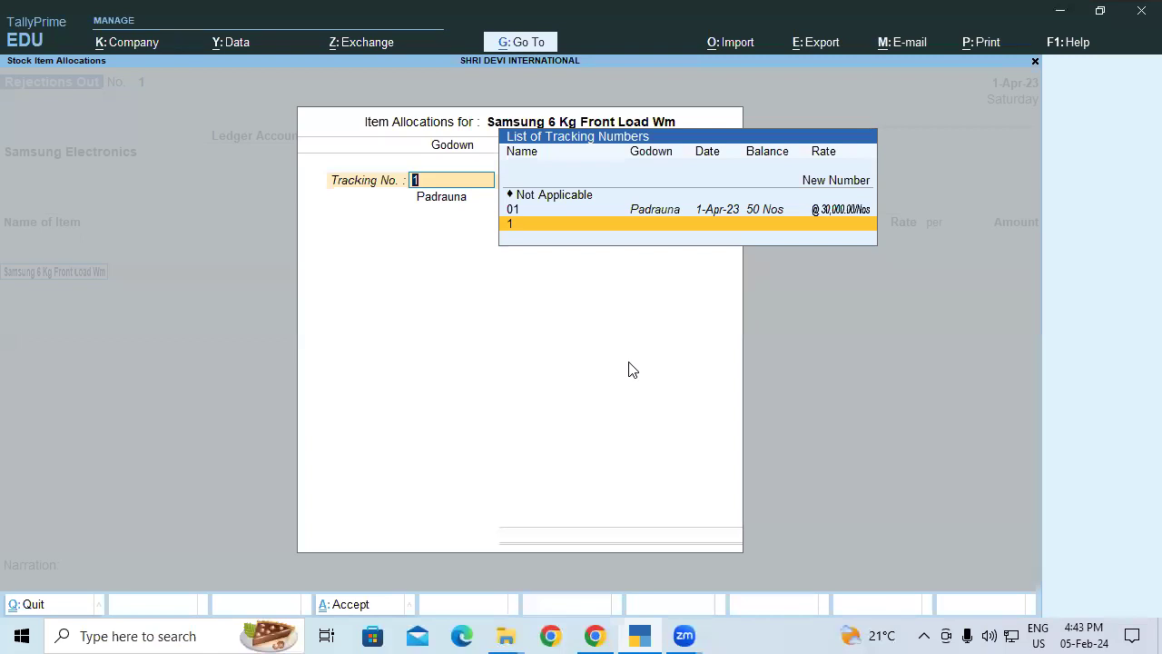
key(Up)
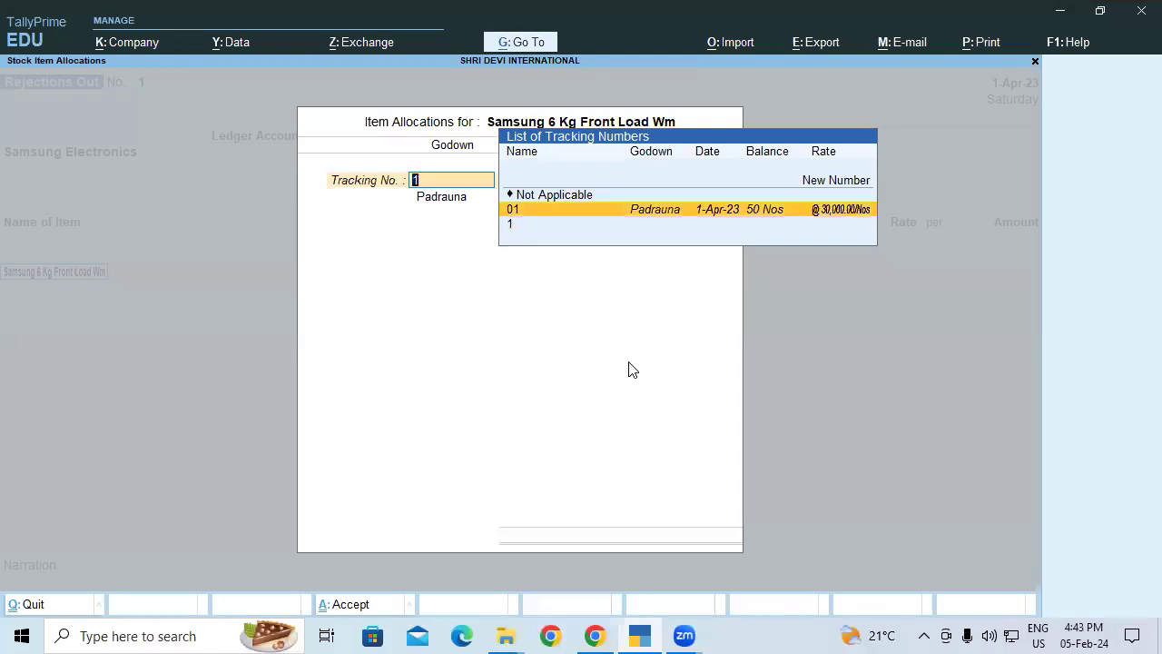
key(Return)
key(Return)
Set the rejected quantity to 3 Nos, end the item allocation and accept the Rejections Out voucher without a narration
text(3)
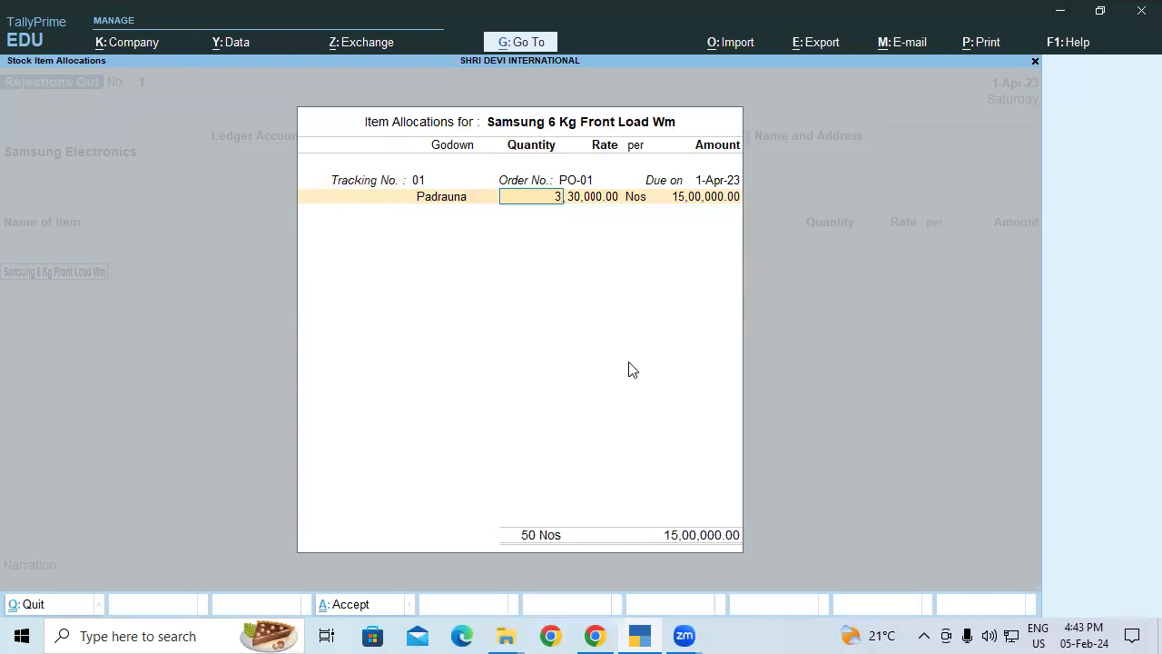
key(Return)
key(Return)
key(Return)
key(Return)
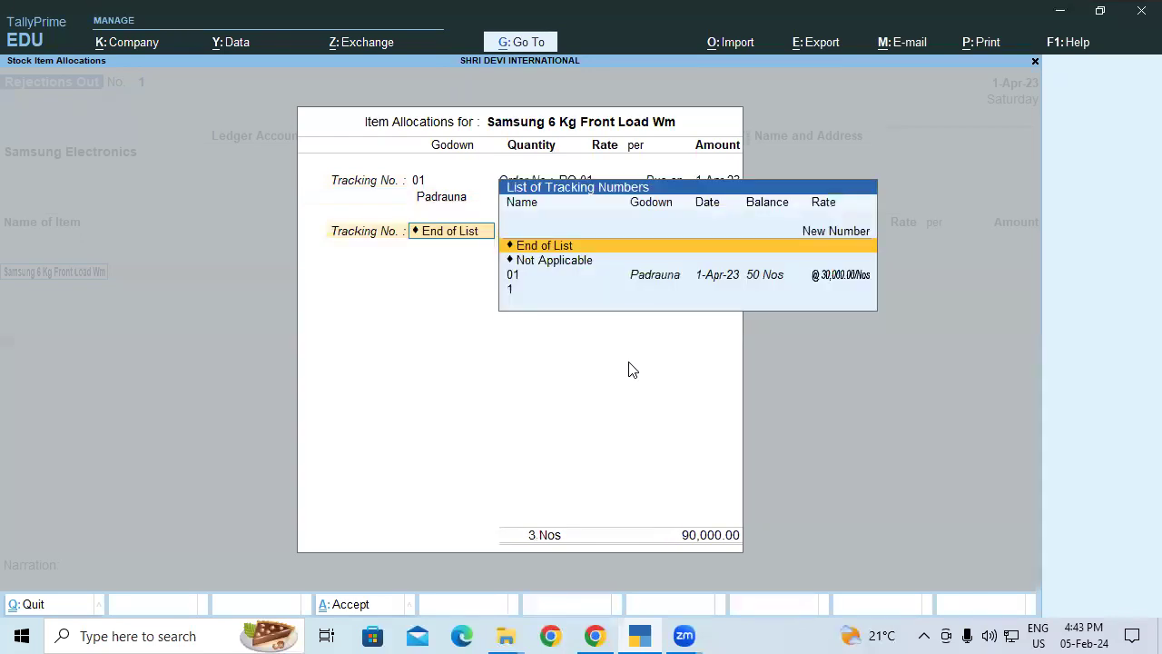
key(Return)
key(Return)
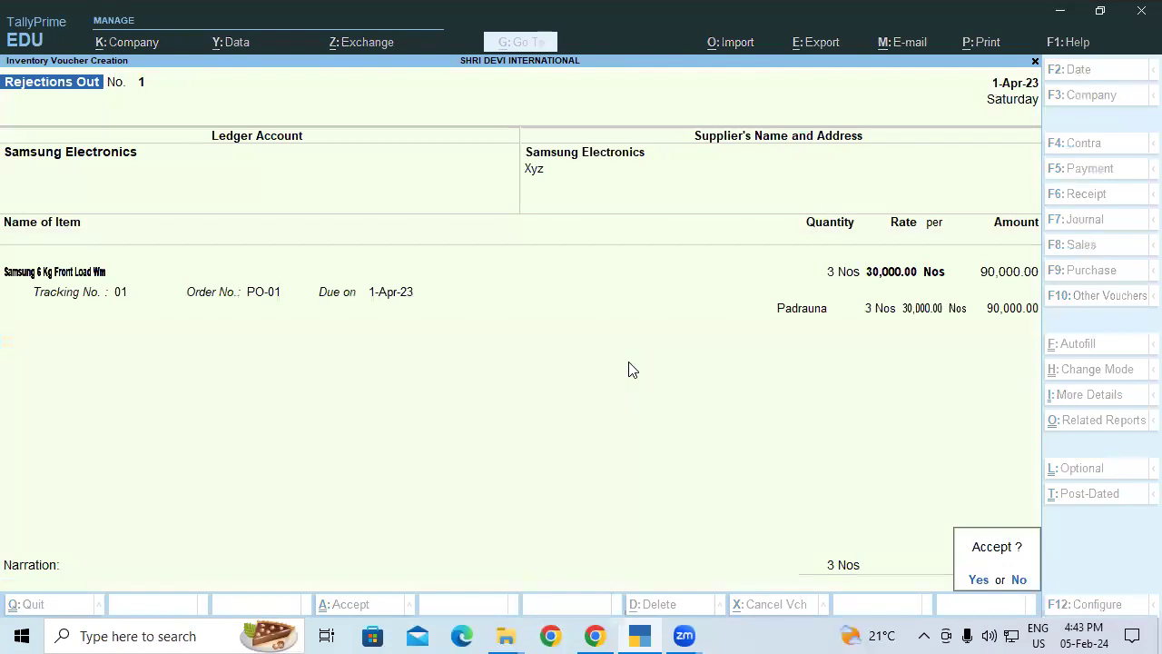
key(Return)
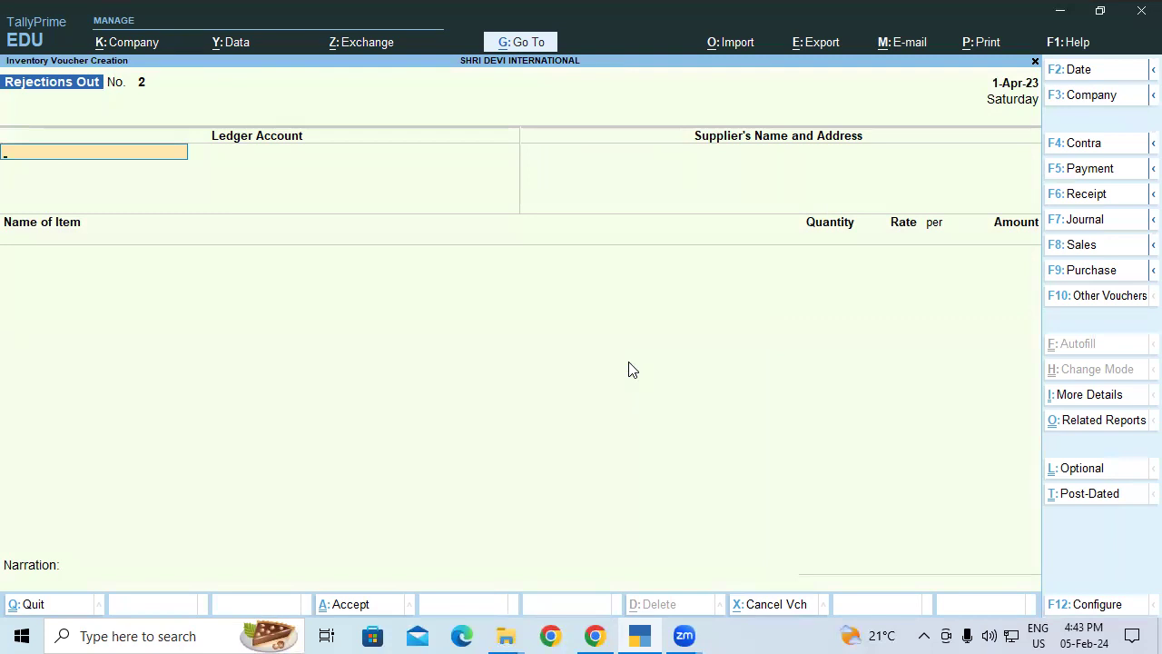
Find the Stock Vouchers report by name and open it from Stock Item Reports
key(alt+g)
text(Stock)
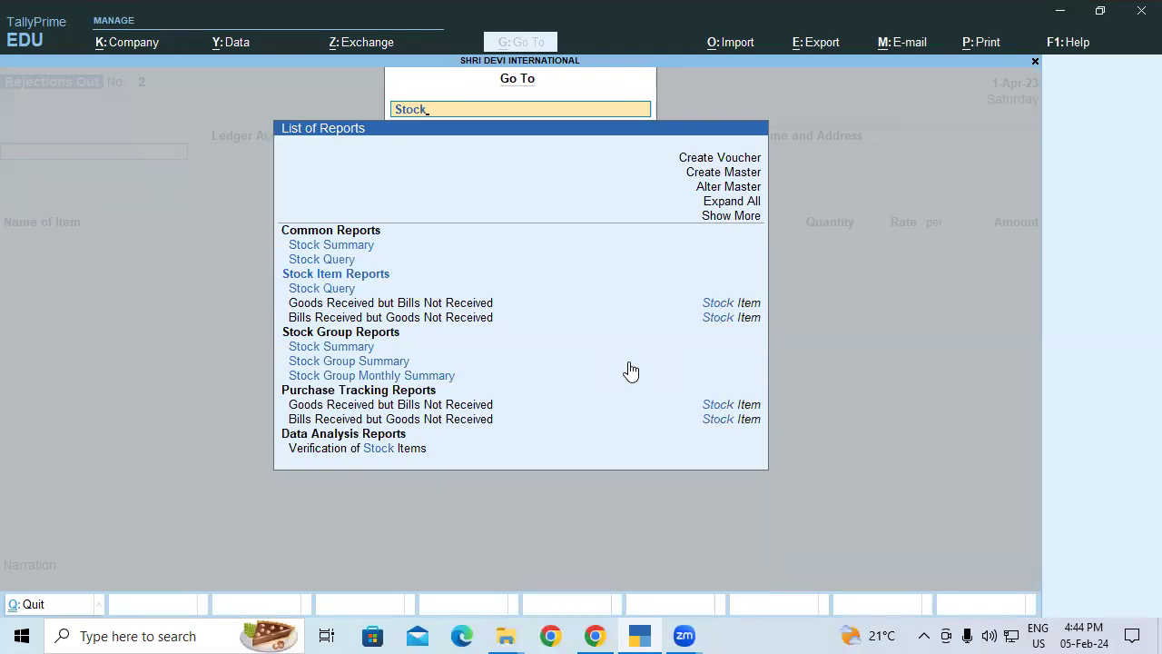
text( Vo)
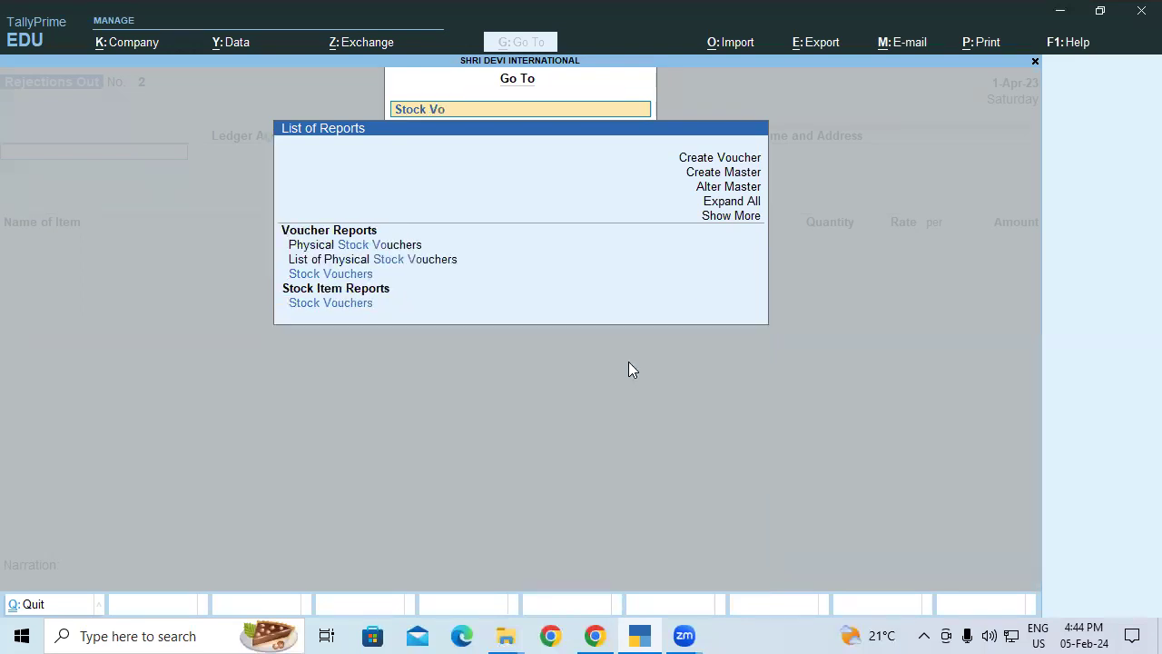
click(355, 305)
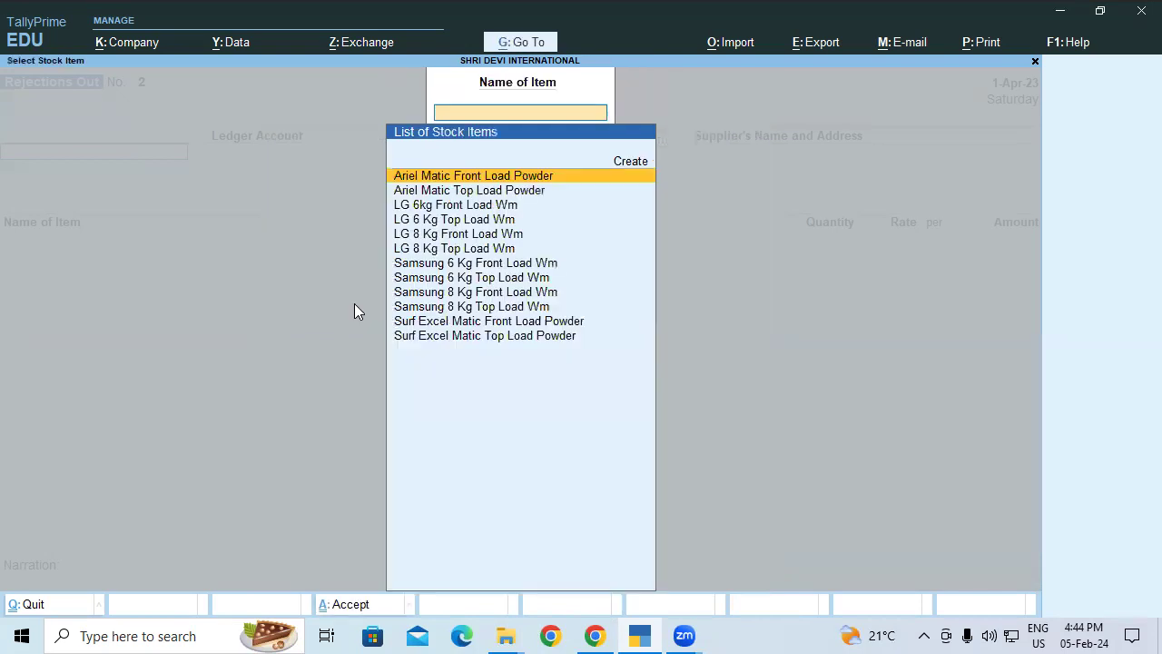
Check the stock vouchers of Samsung 6 Kg Front Load Wm for the pending quantity and return to the Rejections Out voucher screen
key(Down)
key(Down)
key(Down)
key(Down)
key(Down)
key(Down)
key(Down)
key(Down)
key(Down)
key(Down)
key(Down)
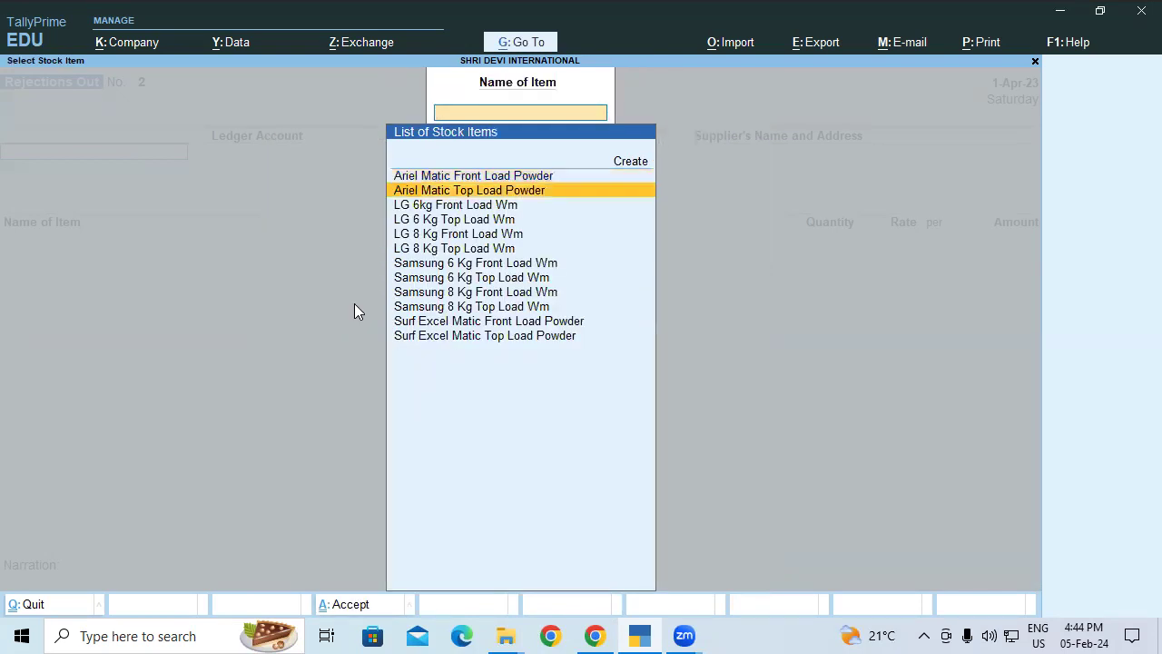
key(Up)
key(Up)
key(Up)
key(Up)
key(Up)
key(Return)
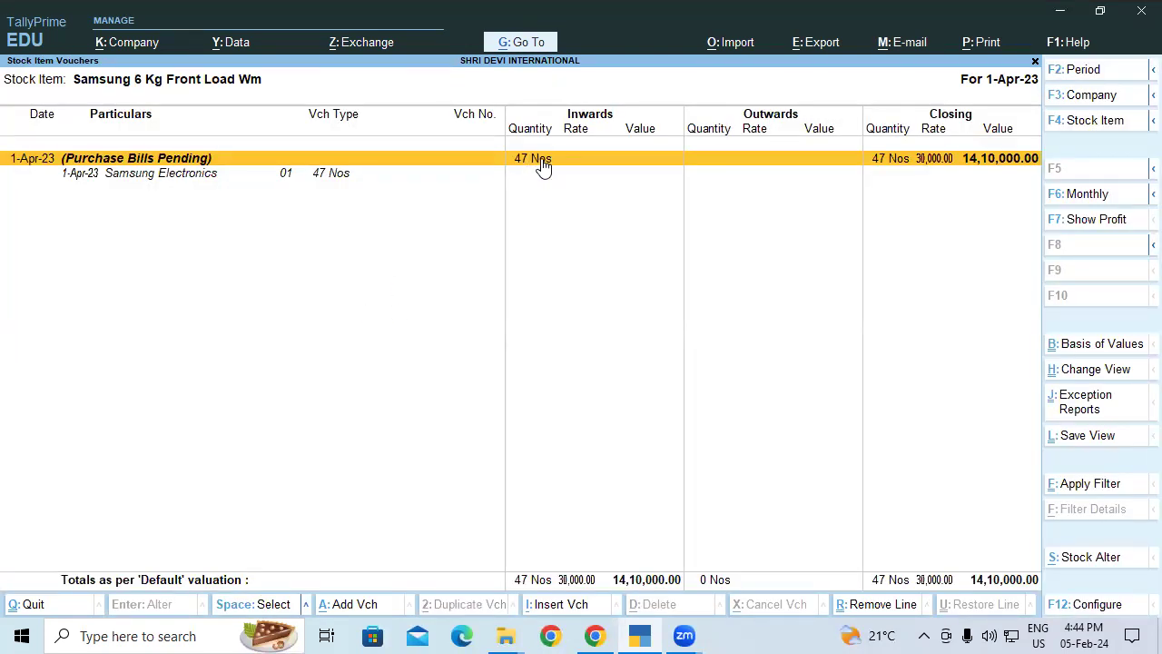
key(F4)
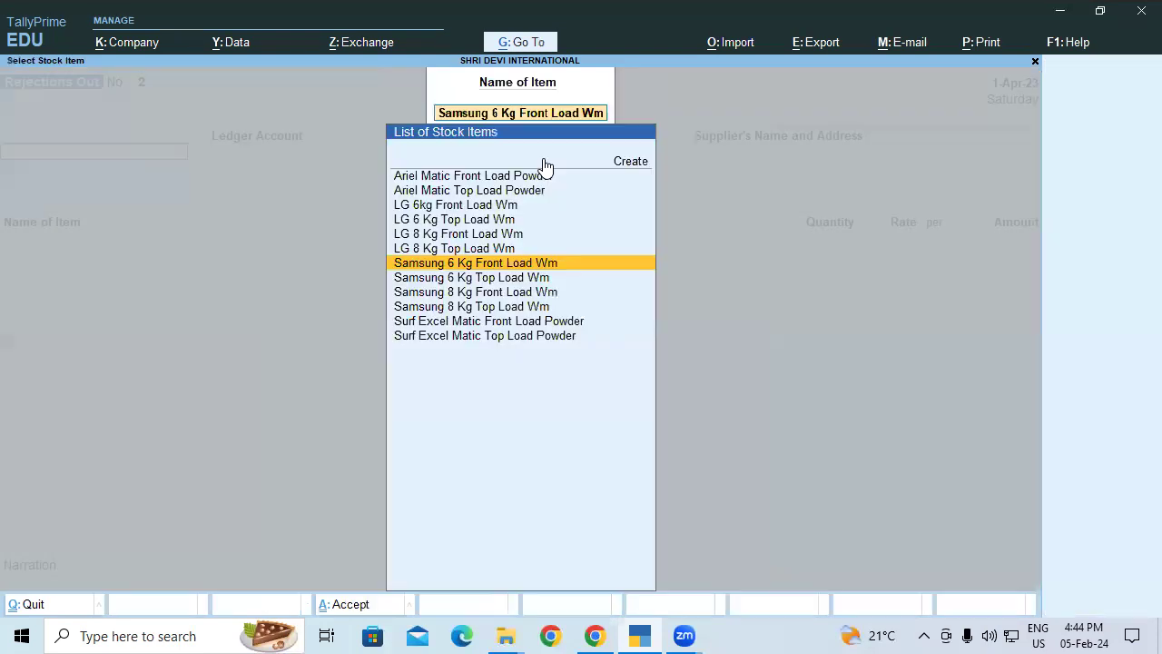
key(ctrl+F5)
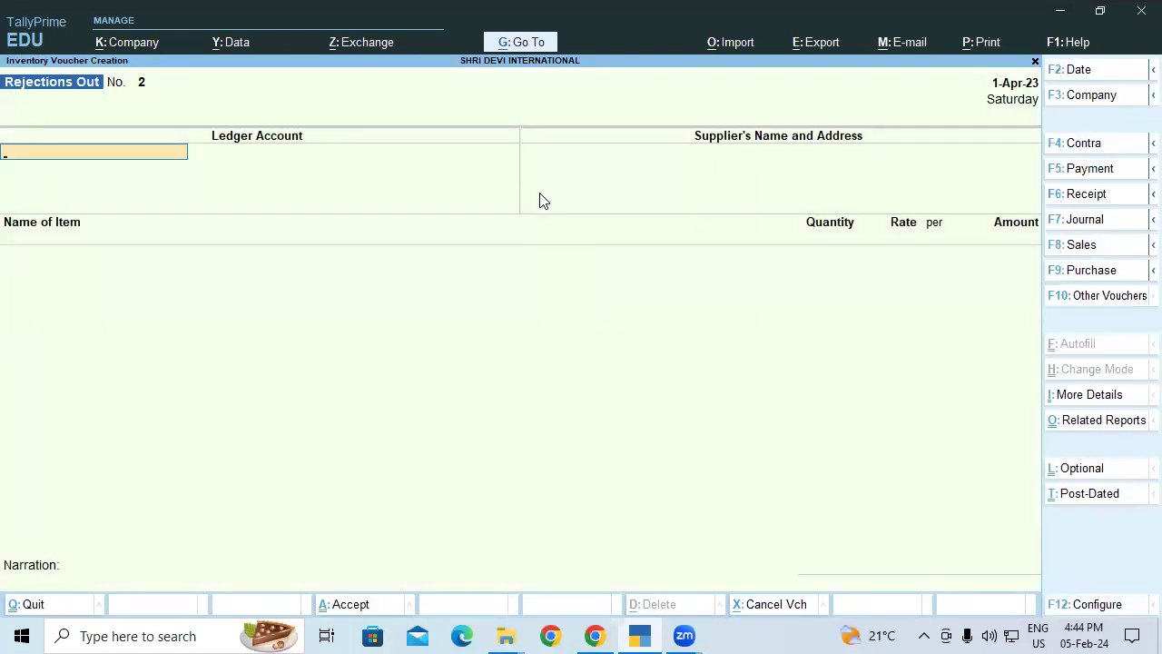
View the Purchase Orders (Due Only) report from Purchase Order Reports and return to the Rejections Out voucher screen
key(alt+g)
text(Purc)
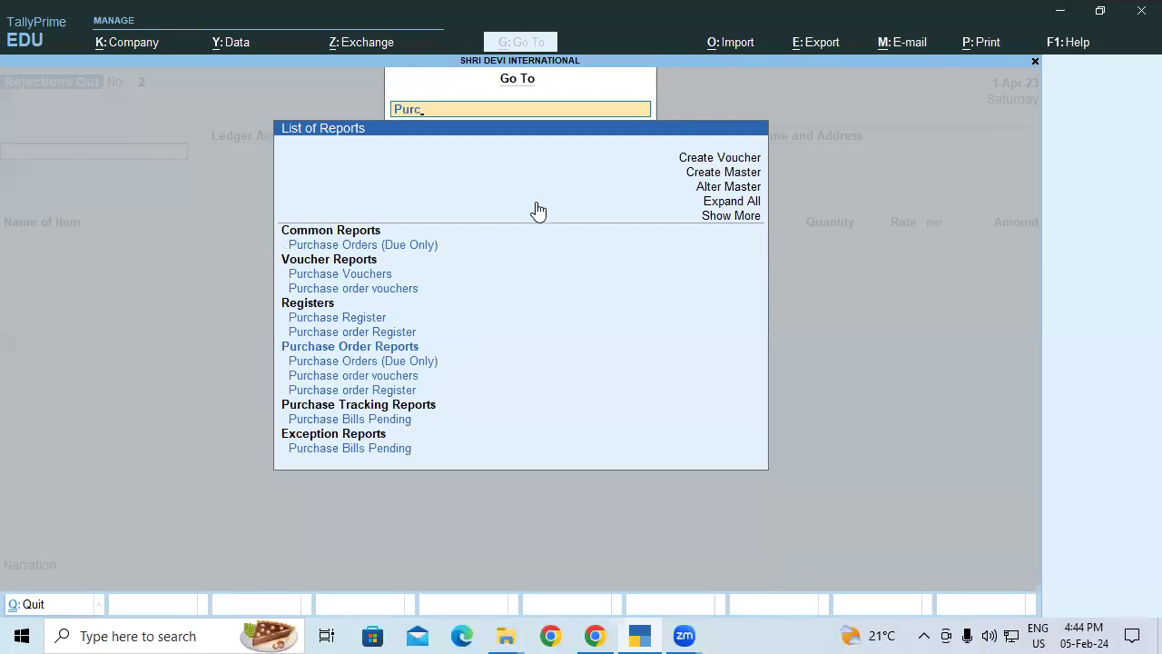
click(389, 364)
click(388, 364)
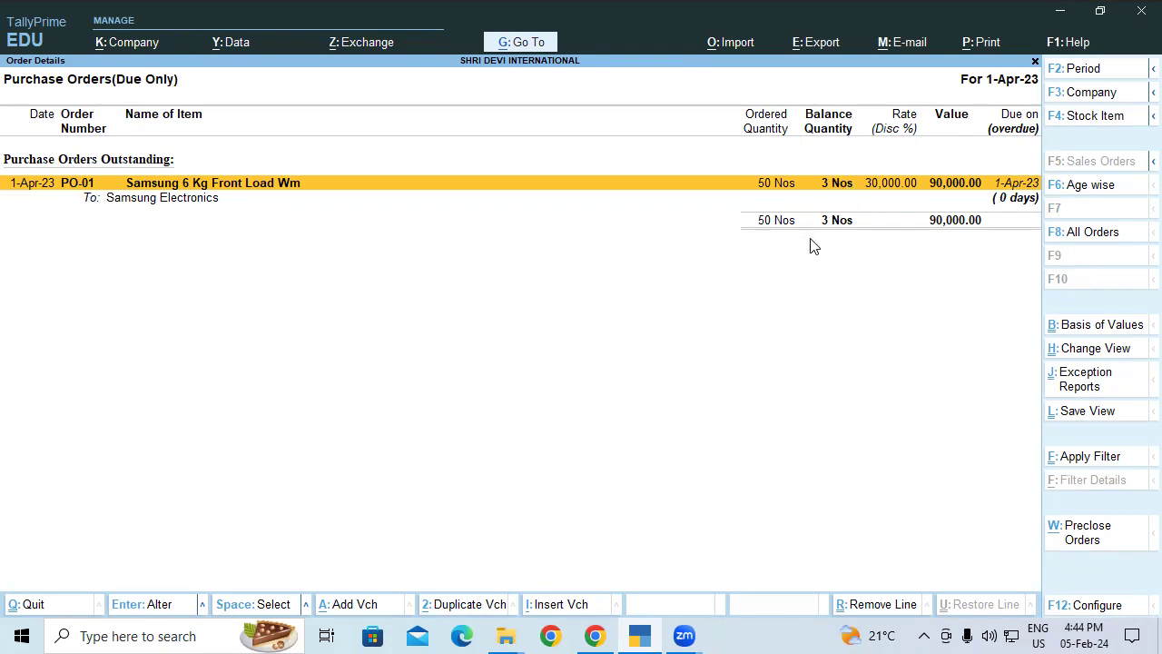
key(ctrl+f5)
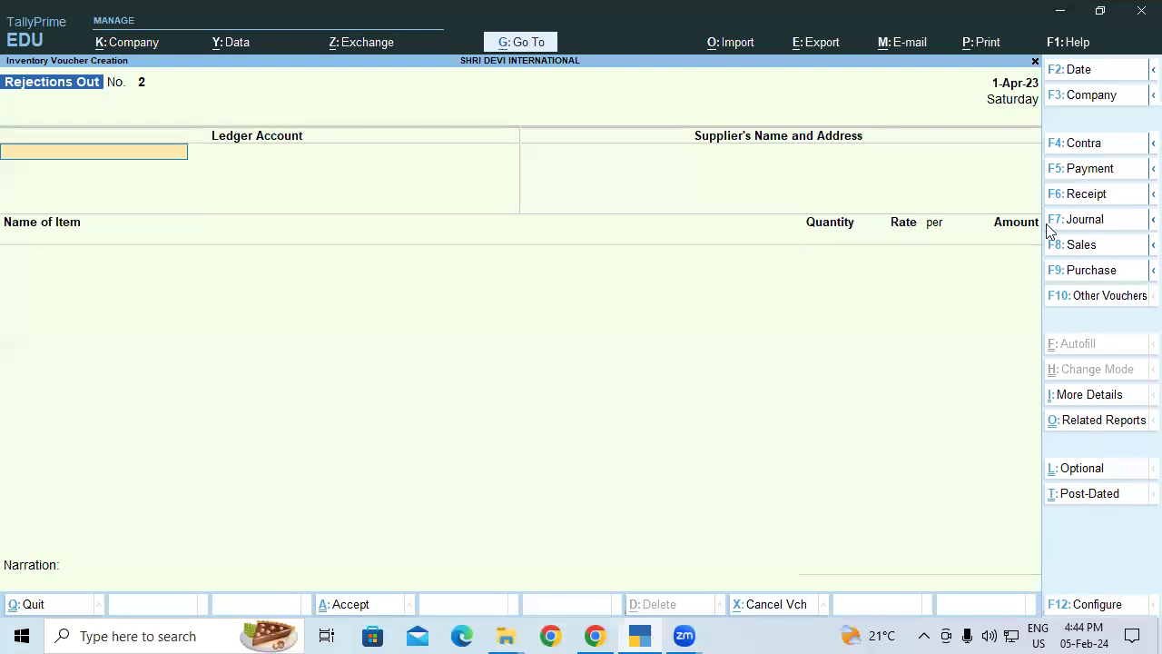
Reread the course document's Purchase Bills Pending instructions in Chrome and switch back to TallyPrime
key(alt+Tab)
scroll(1134, 236, up, 6)
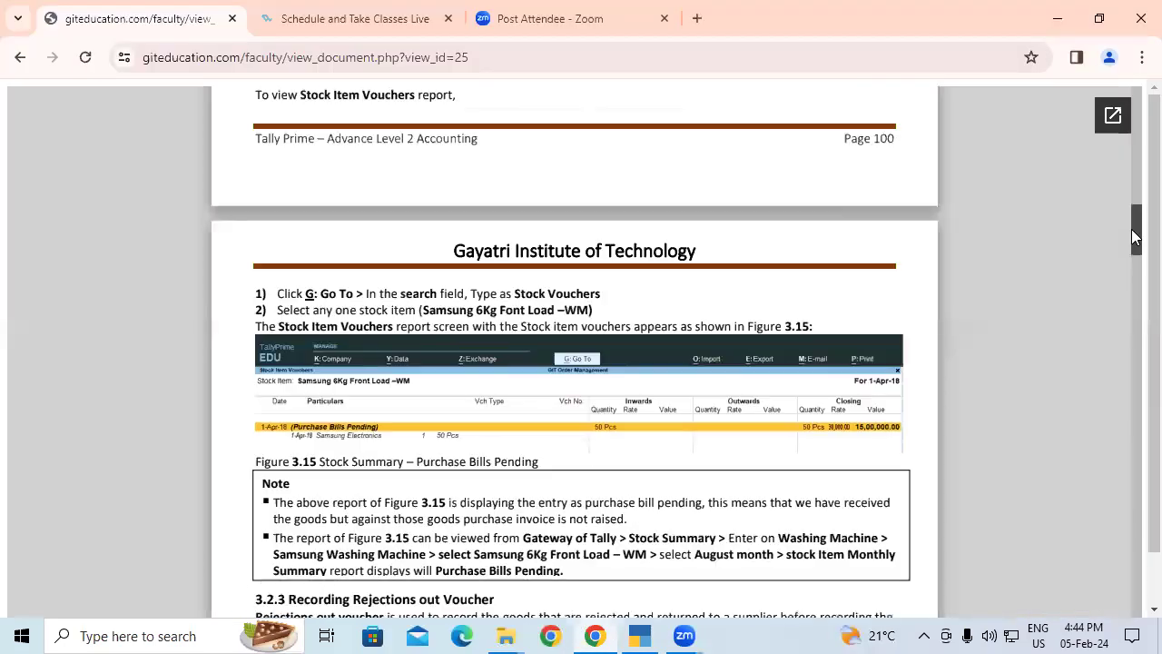
scroll(1135, 236, up, 1)
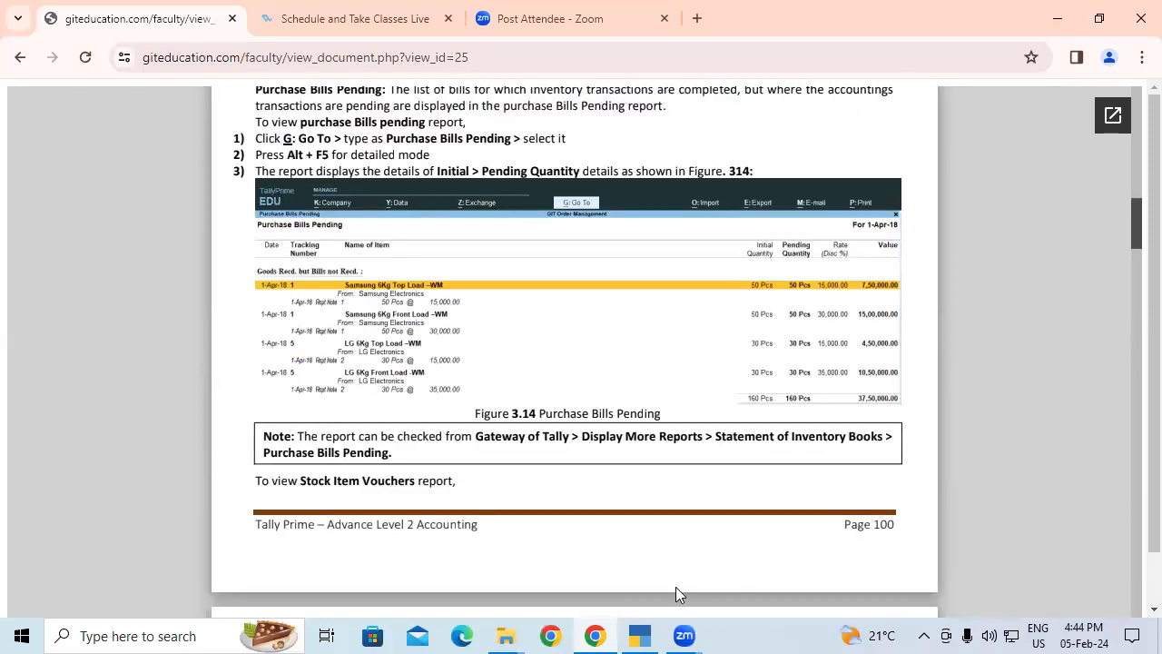
click(640, 633)
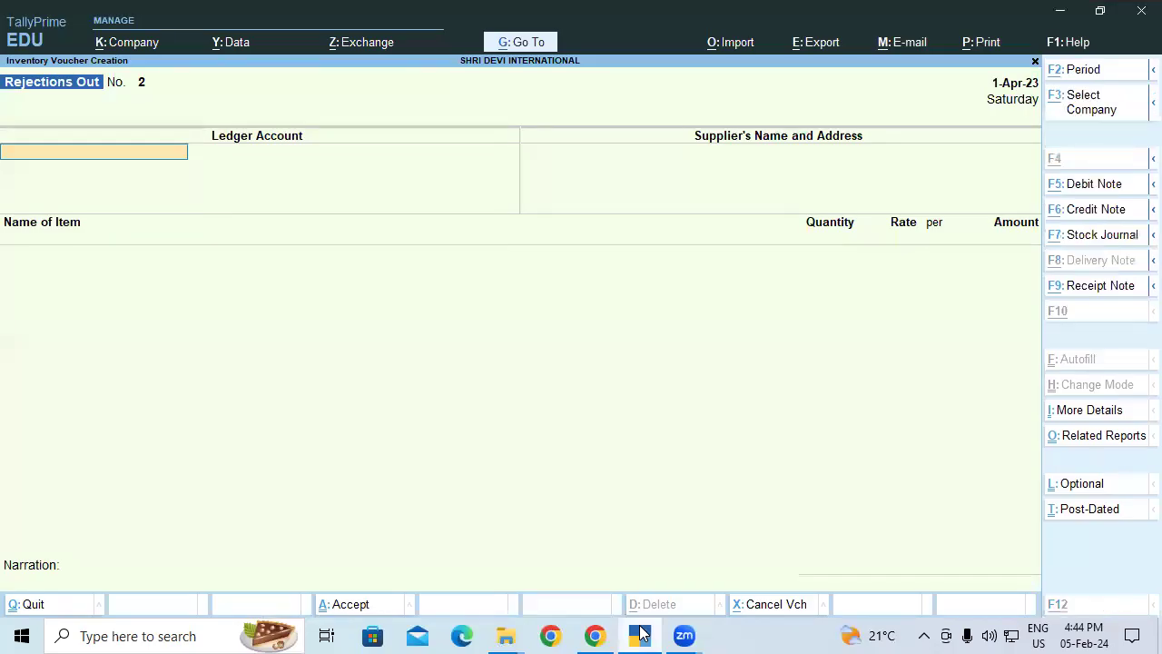
Open the Purchase Bills Pending report and compare its initial and pending quantities with the course document's figure in Chrome
key(alt+g)
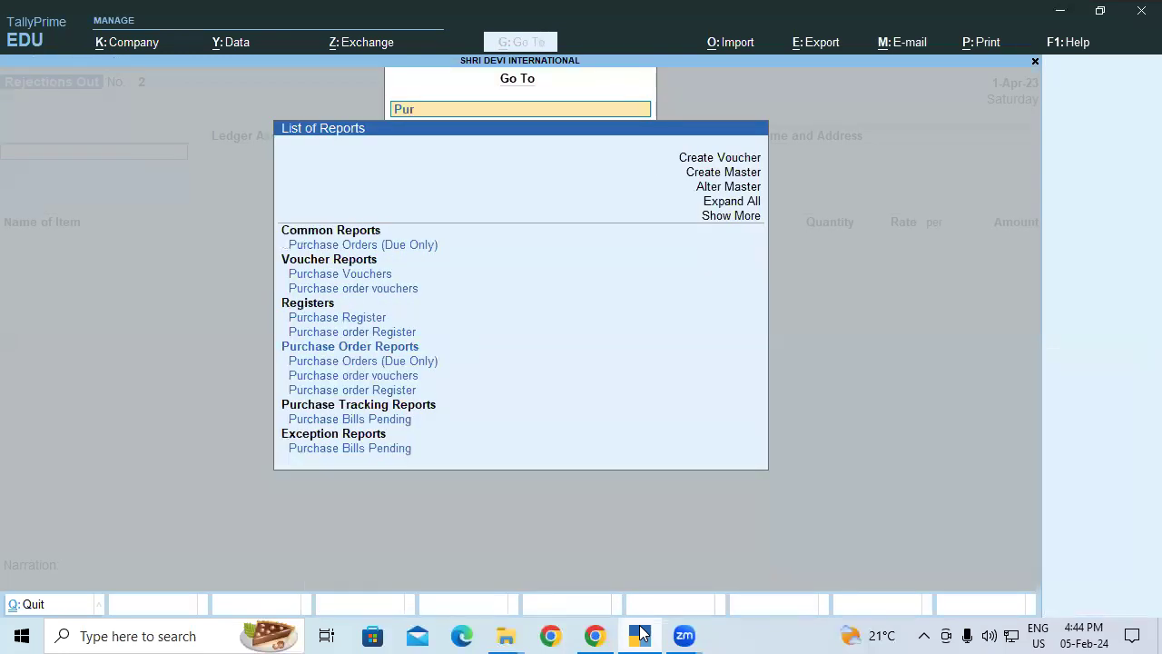
text(as)
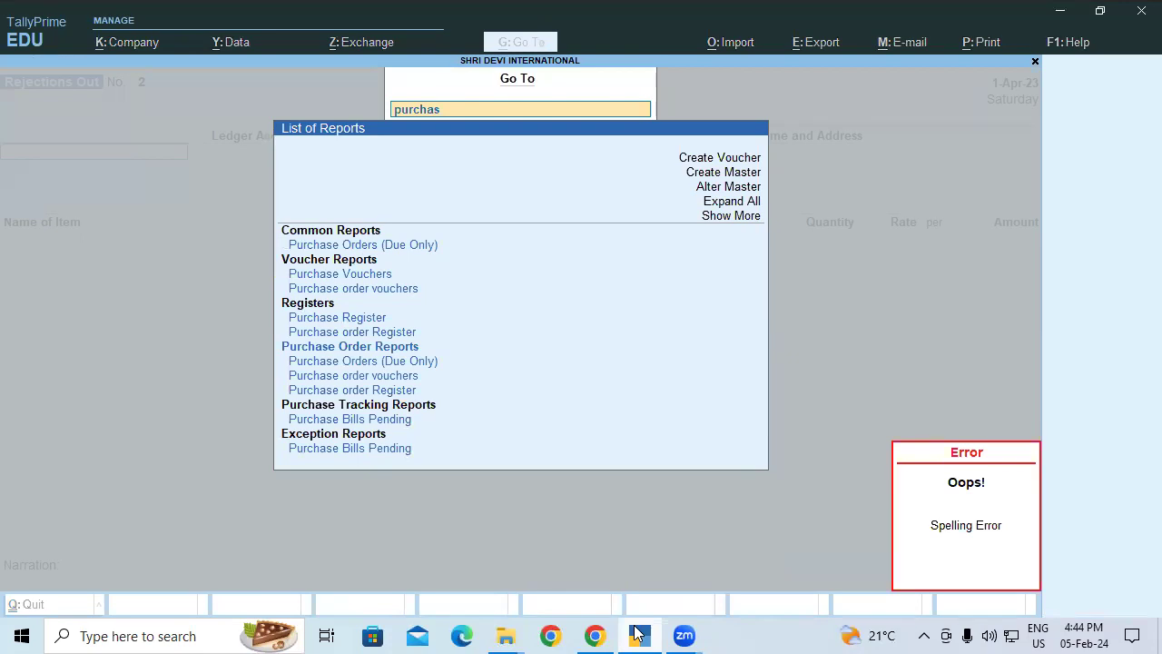
click(359, 447)
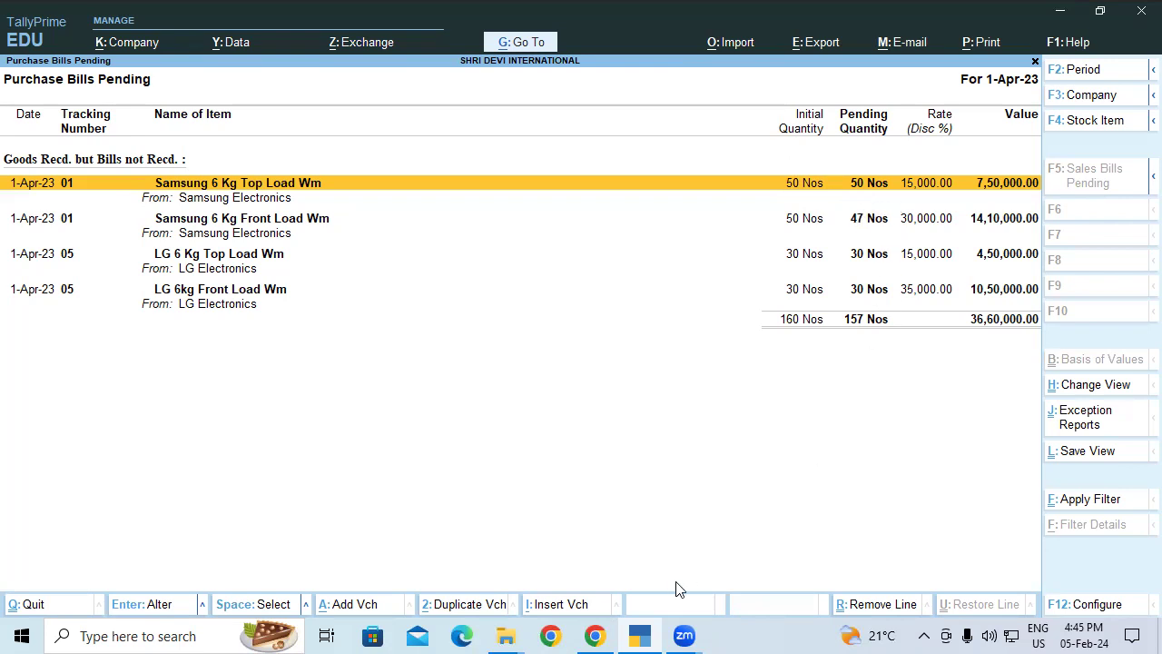
click(641, 634)
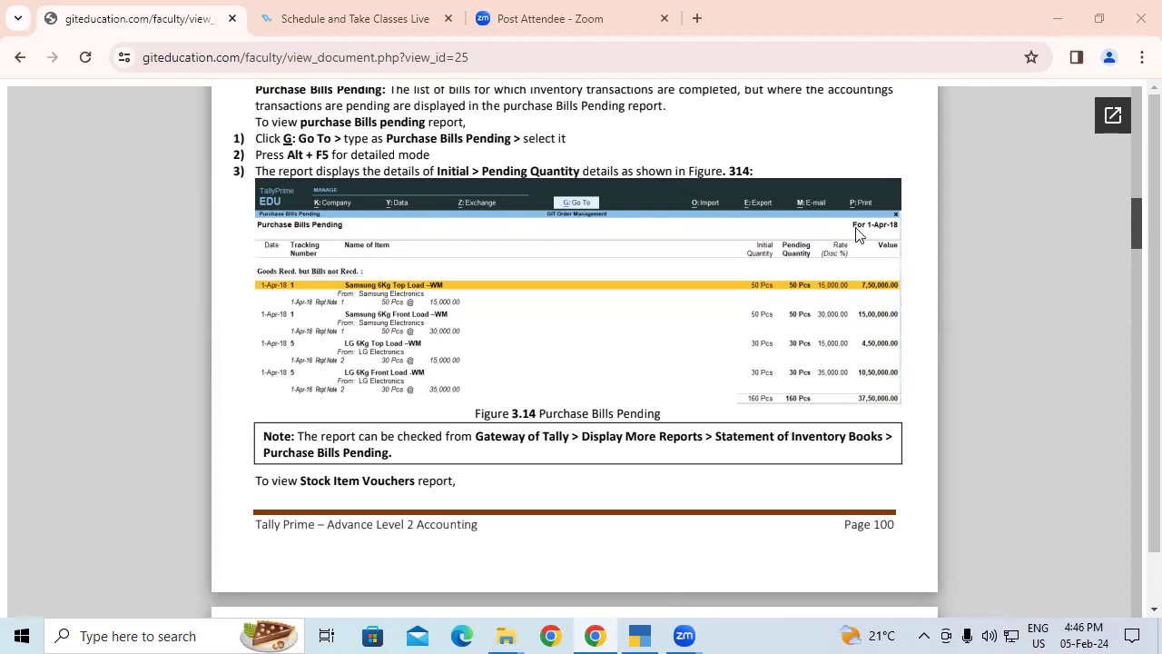
key(alt+Tab)
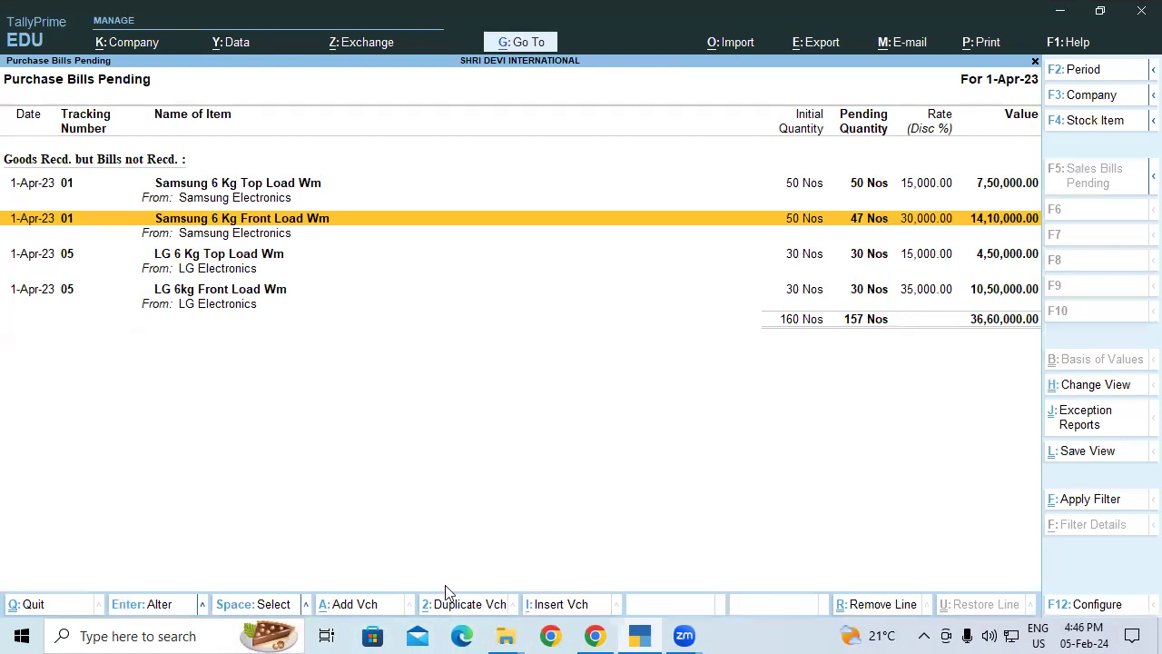
Read the course document's Recording Purchase Voucher section in Chrome, switch to TallyPrime and start a Purchase voucher
click(598, 635)
drag(1134, 223, 1135, 239)
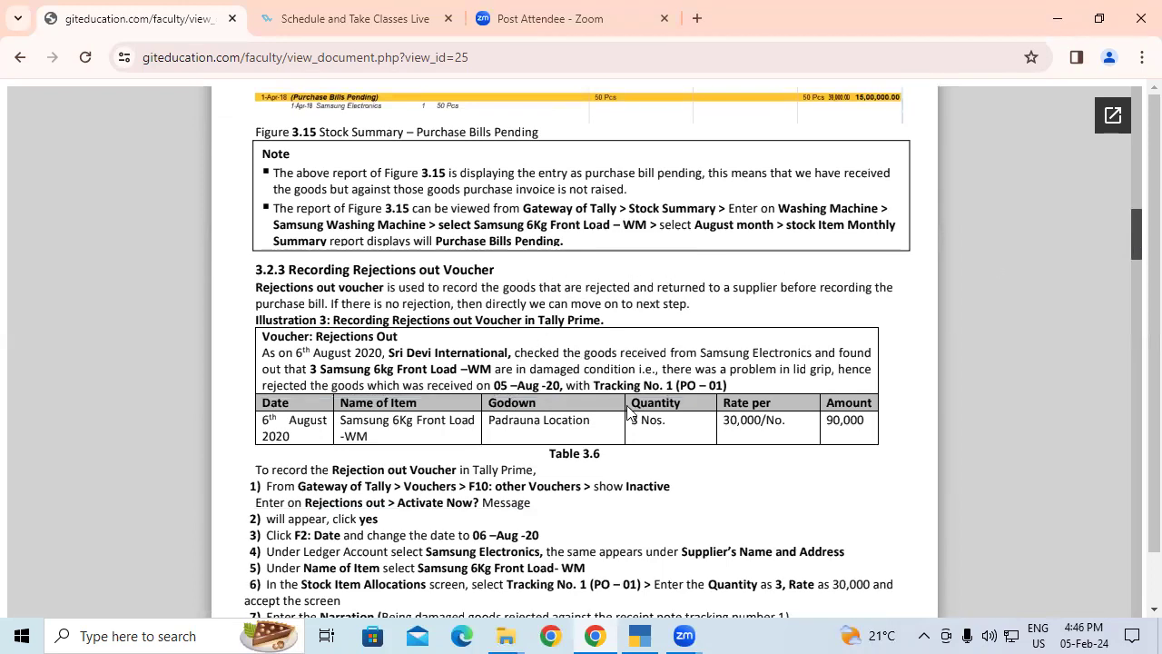
drag(1134, 245, 1138, 258)
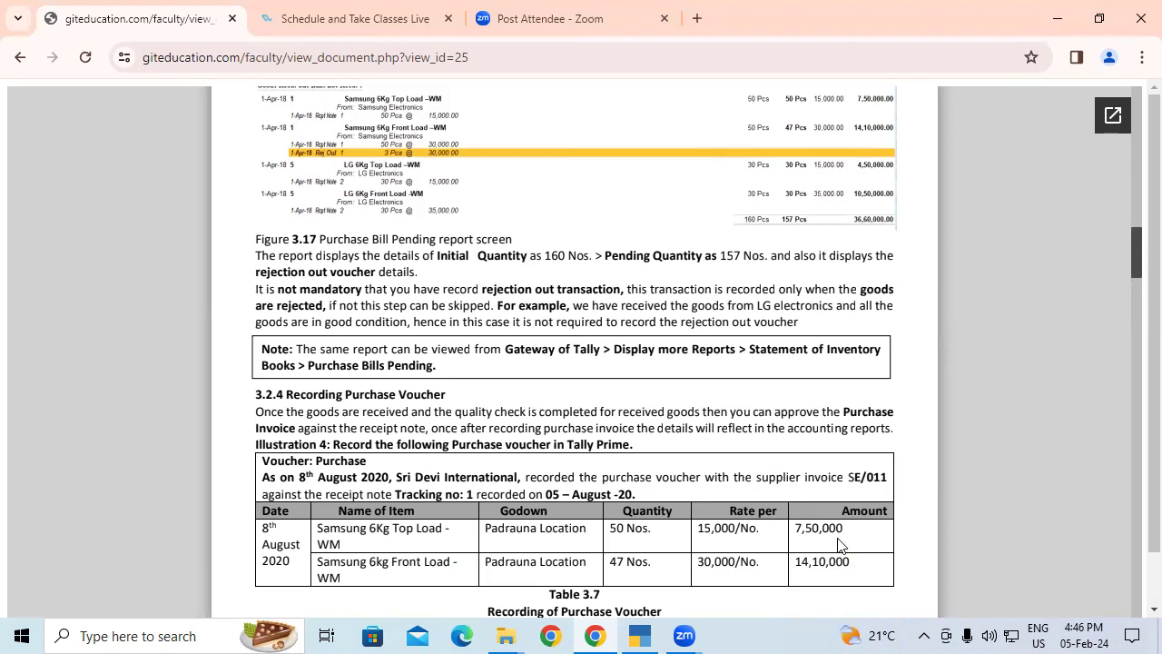
click(651, 626)
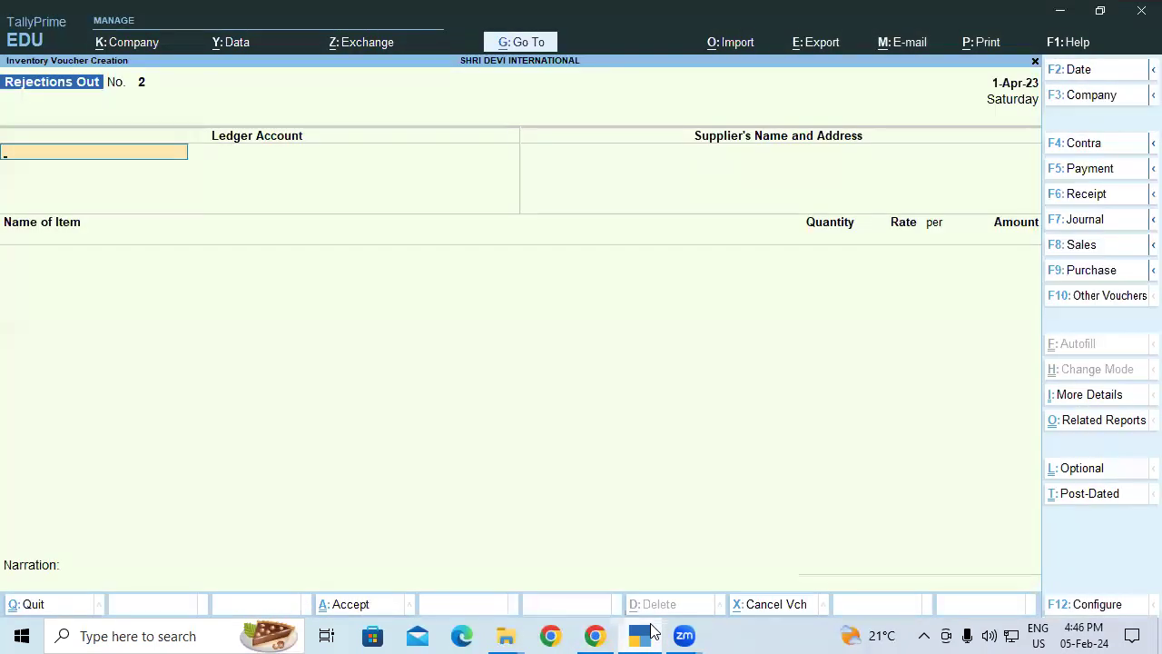
key(F9)
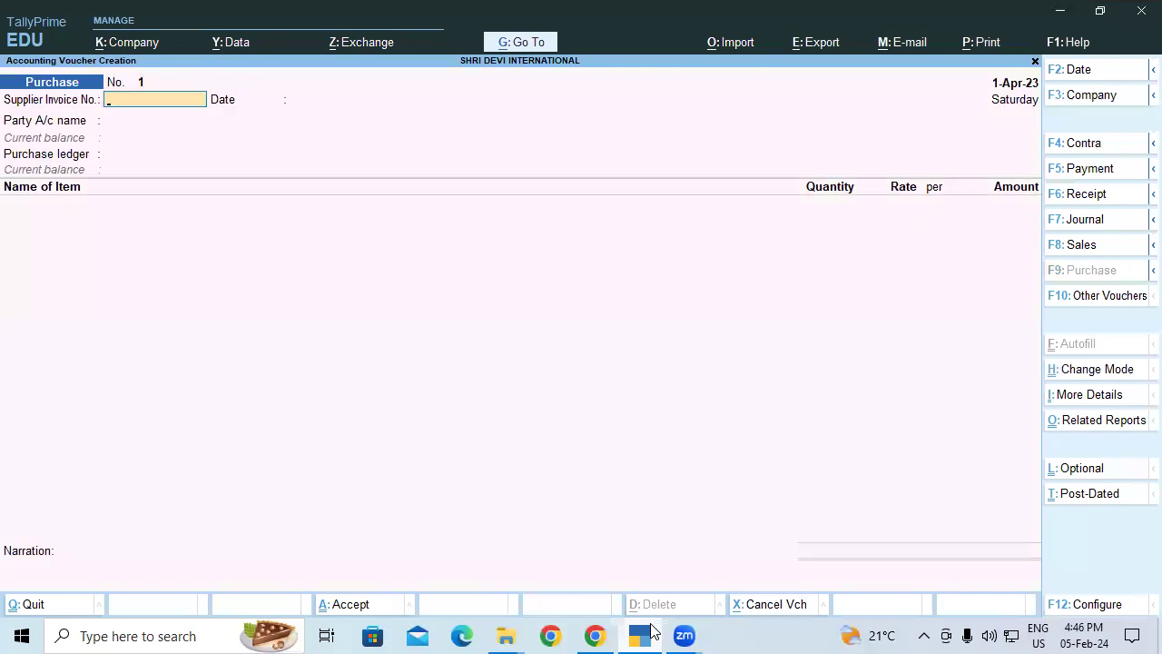
Enter SE/011 as the supplier invoice number and accept 1-Apr-23 as the invoice date in the Purchase voucher
text(SE)
text(/01)
text(4)
key(BackSpace)
text(1)
key(Return)
key(Return)
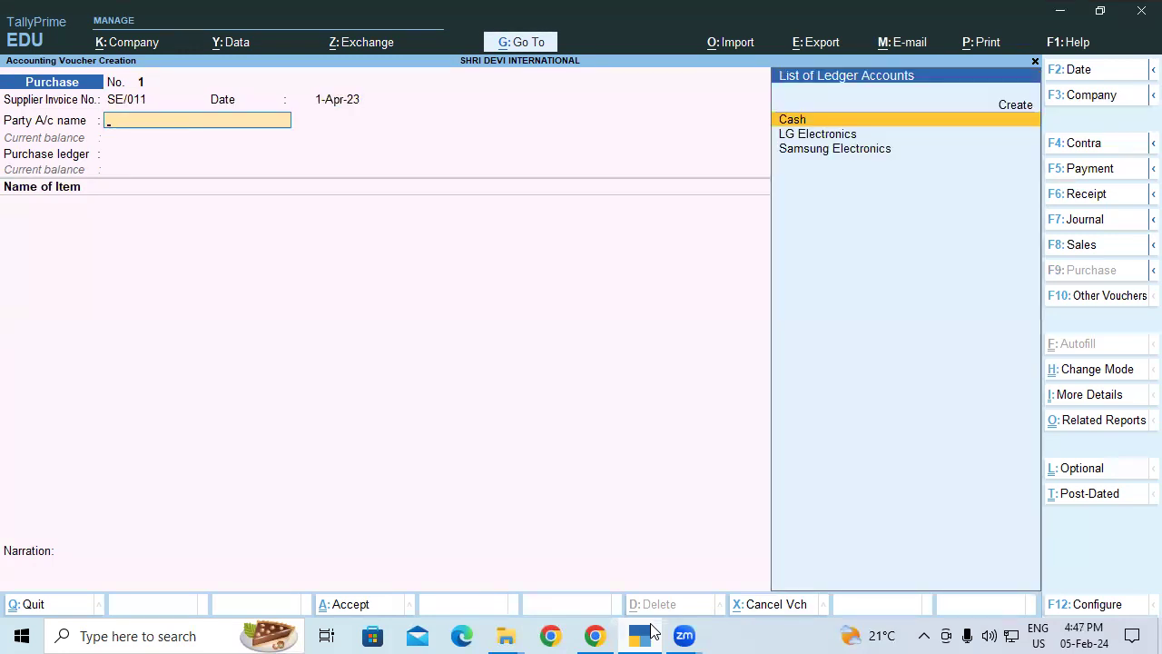
Select Samsung Electronics as the party account and link receipt note 01 dated 1-Apr-23 to the purchase
key(Down)
key(Down)
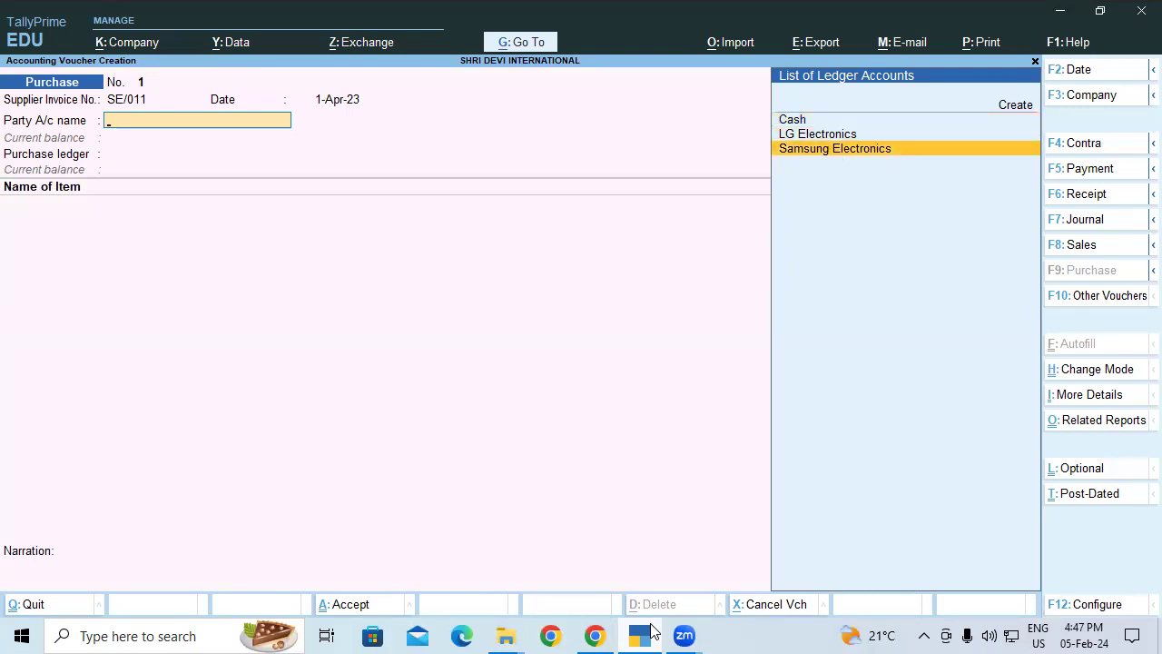
key(Return)
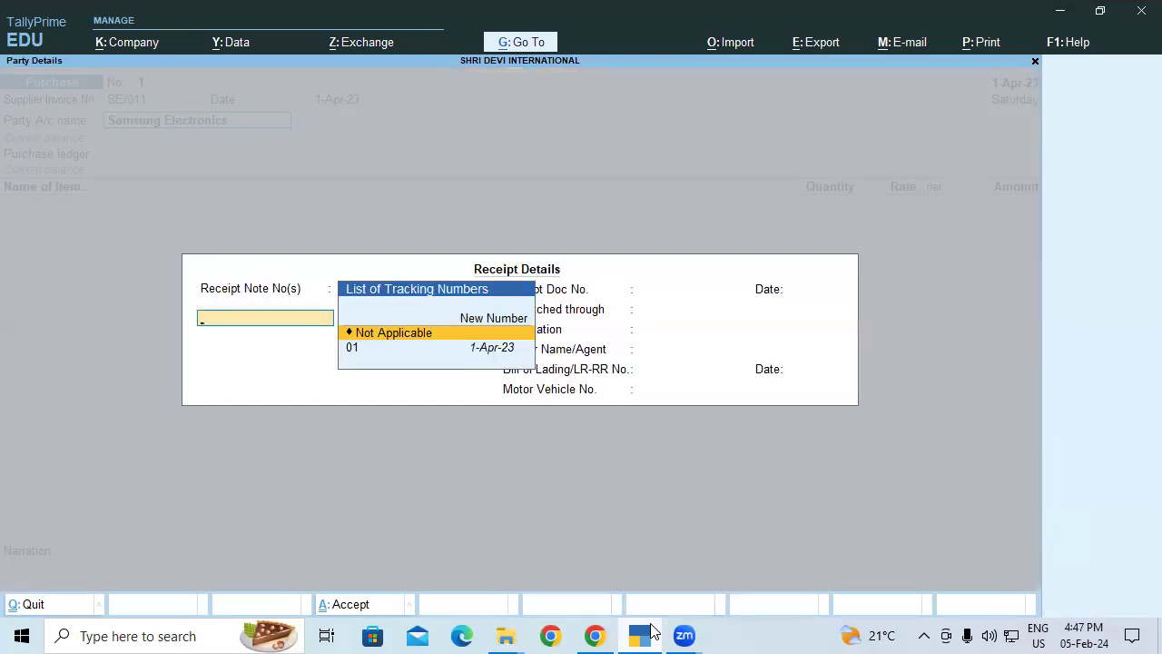
key(Down)
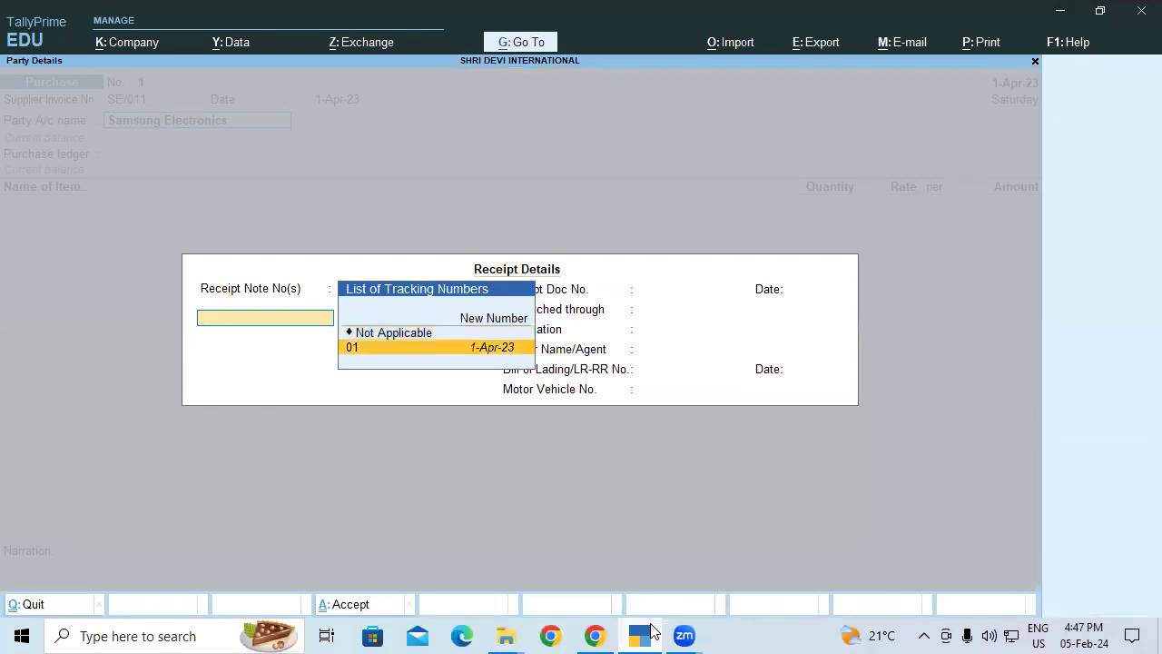
key(Return)
key(Return)
key(Return)
key(Return)
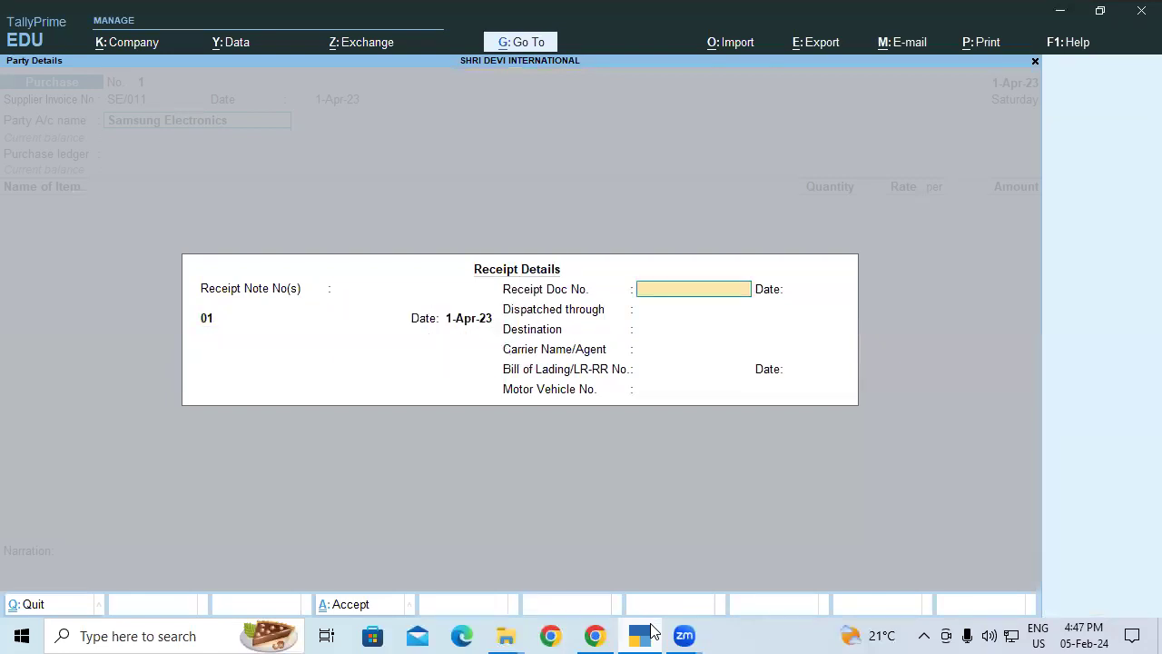
Leave the receipt document, dispatch, carrier and vehicle details blank and accept the party details
key(Return)
key(Return)
key(Return)
key(Return)
key(Return)
key(Return)
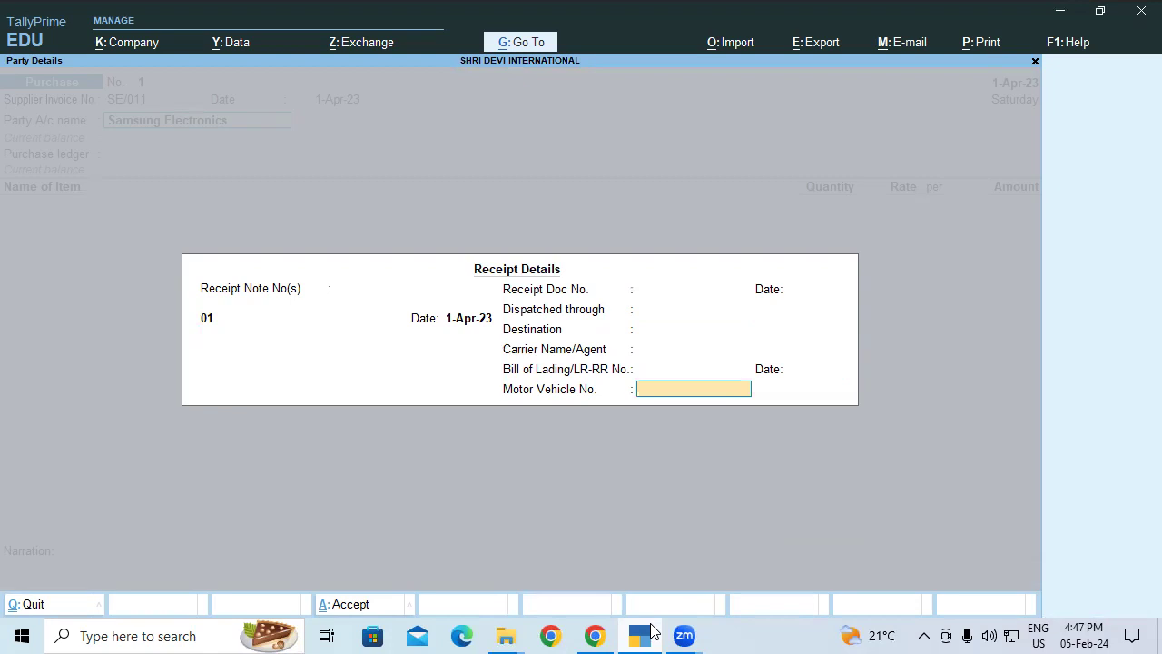
key(Return)
key(Return)
key(Return)
key(Return)
key(Return)
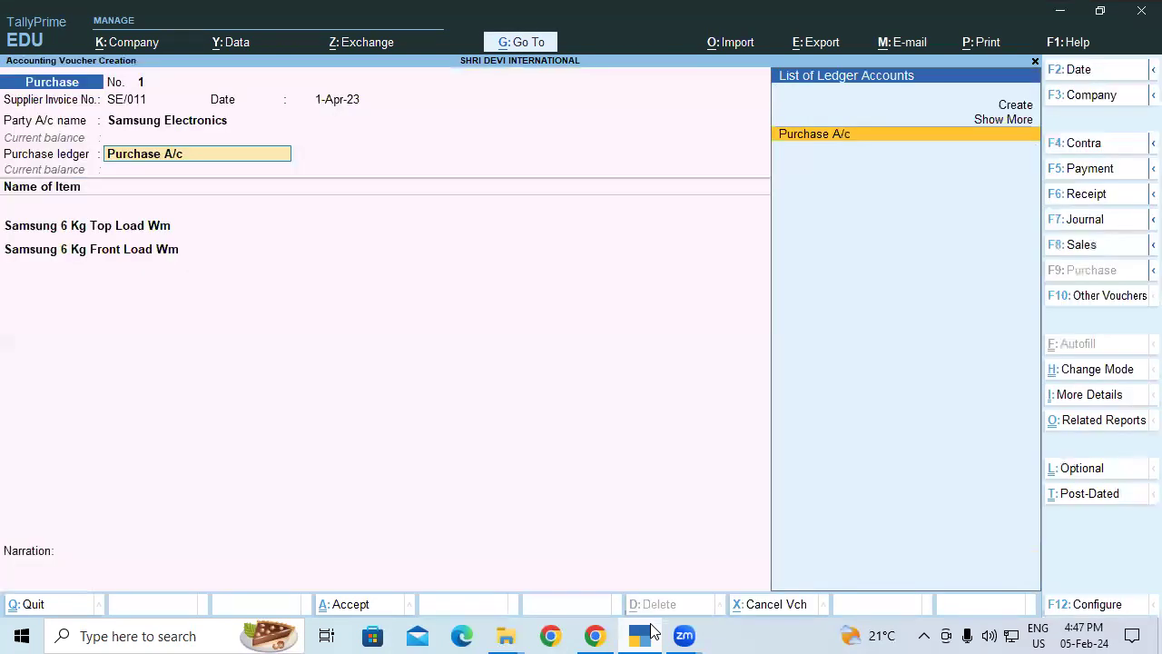
Use Purchase A/c as the purchase ledger and accept the Samsung 6 Kg Top Load Wm allocation of 50 Nos at 15,000 from Padrauna
key(Return)
key(Return)
key(Return)
key(Return)
key(Return)
key(Return)
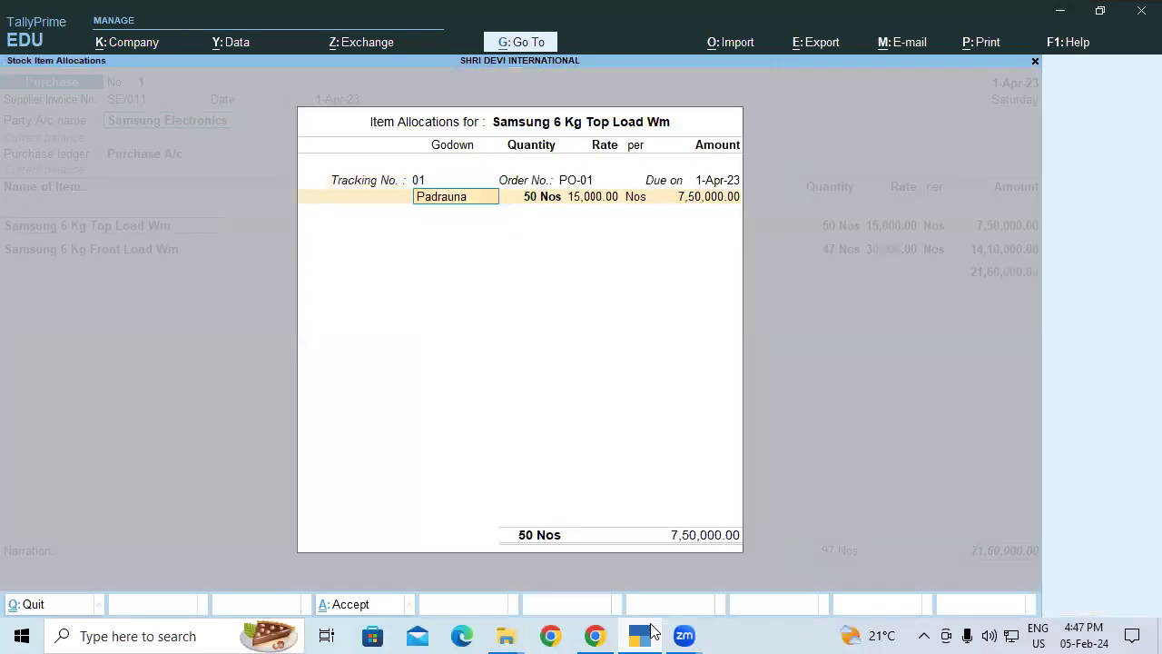
key(Return)
key(Return)
key(Return)
key(Return)
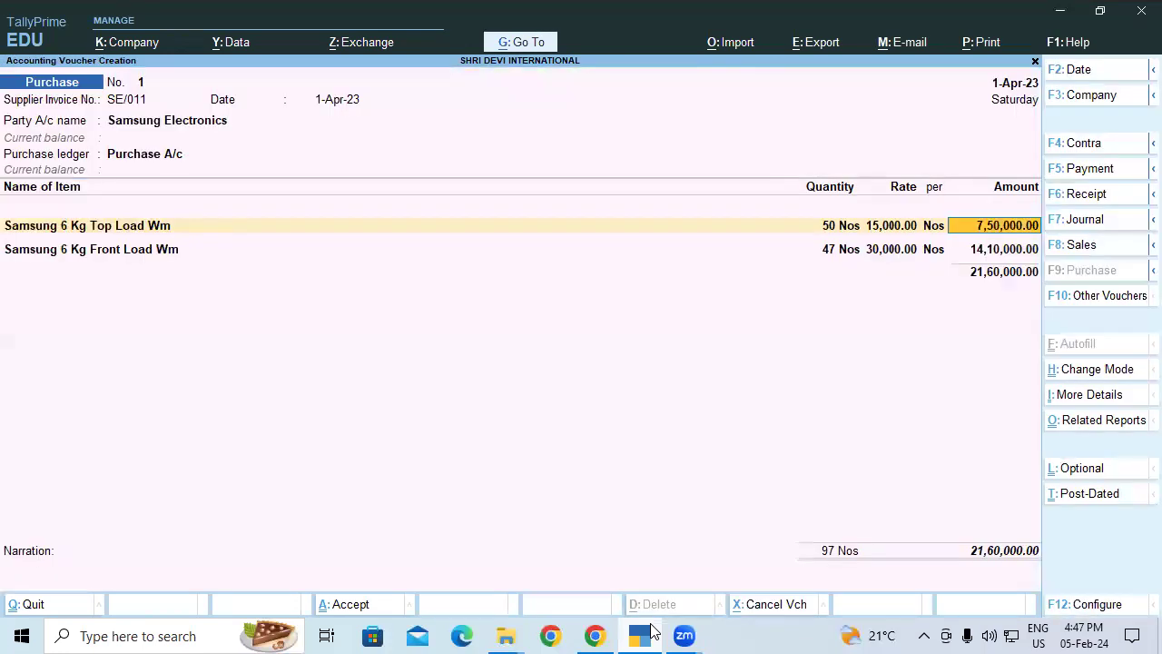
Accept the Samsung 6 Kg Front Load Wm allocation of 47 Nos at 30,000 in the Padrauna godown
key(Return)
key(Return)
key(Return)
key(Return)
key(Return)
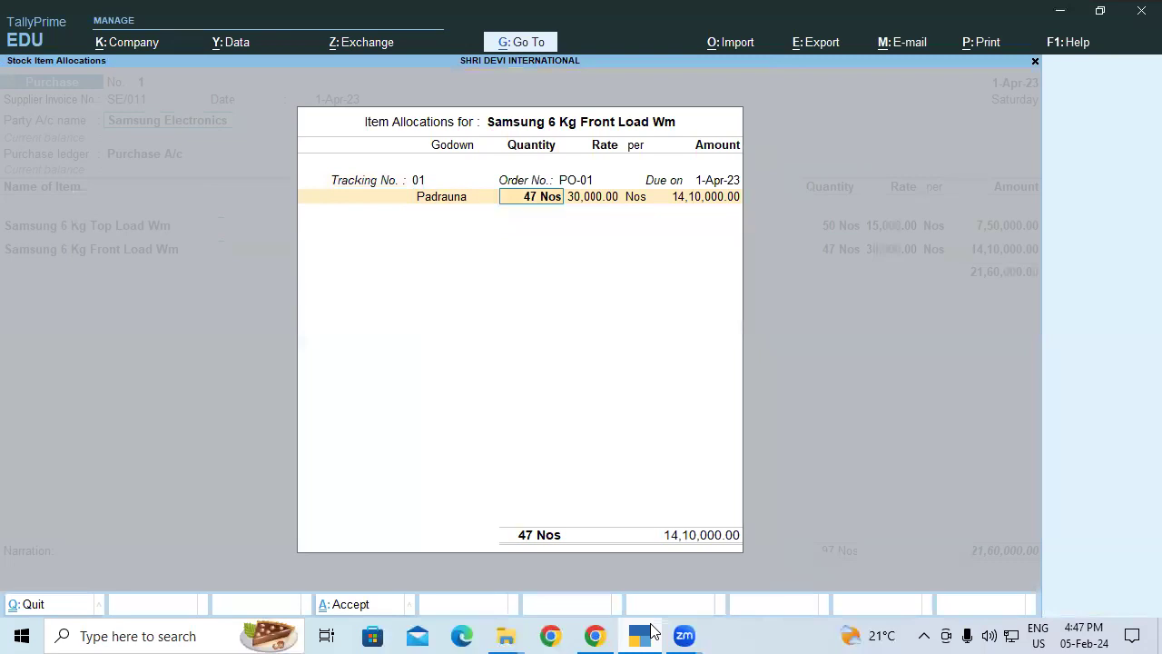
key(Return)
key(Return)
key(Return)
key(Return)
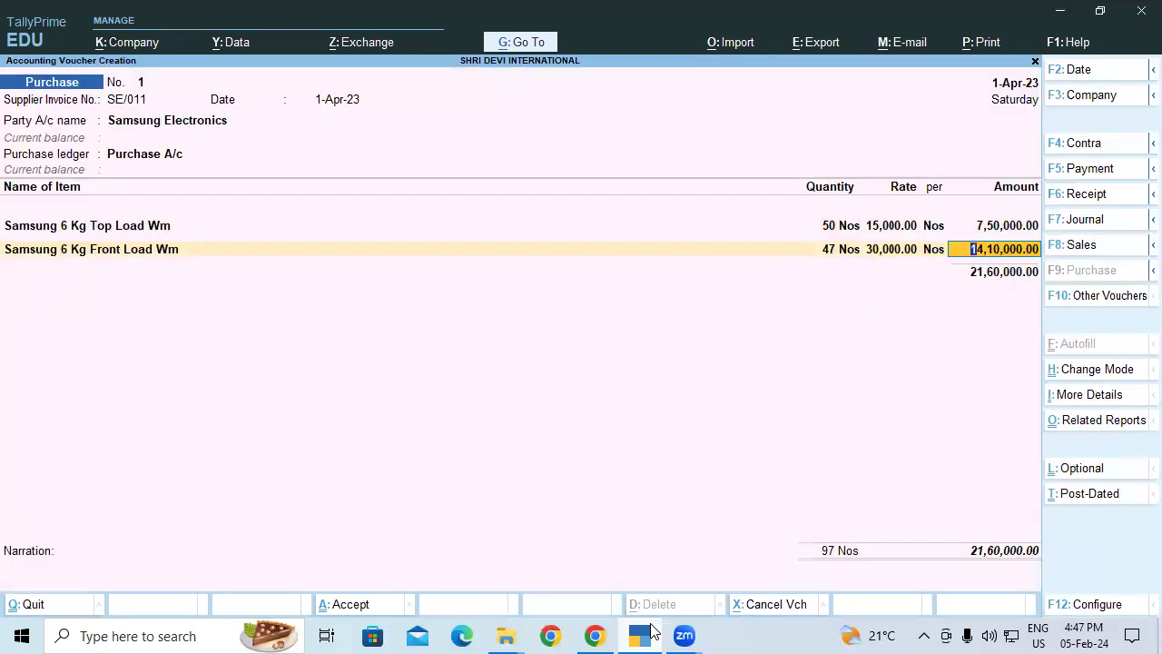
Accept the bill-wise details for Samsung Electronics as a New Ref and save the Purchase voucher without a narration
key(Return)
key(Return)
key(Return)
key(Return)
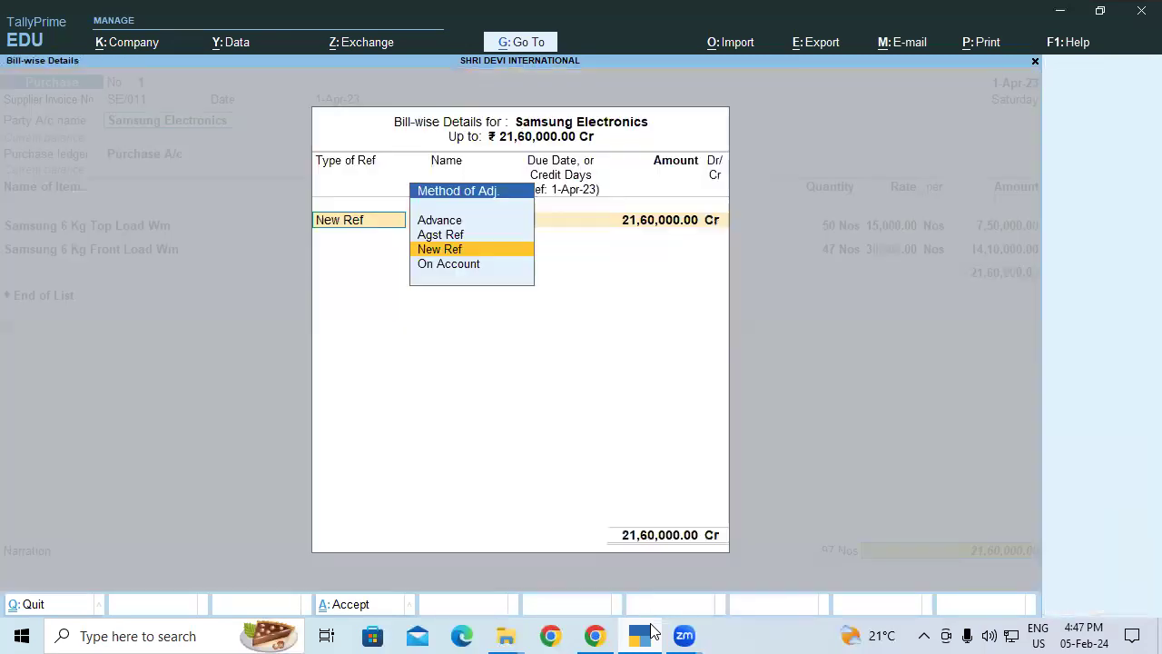
key(Return)
key(Return)
key(Return)
key(Return)
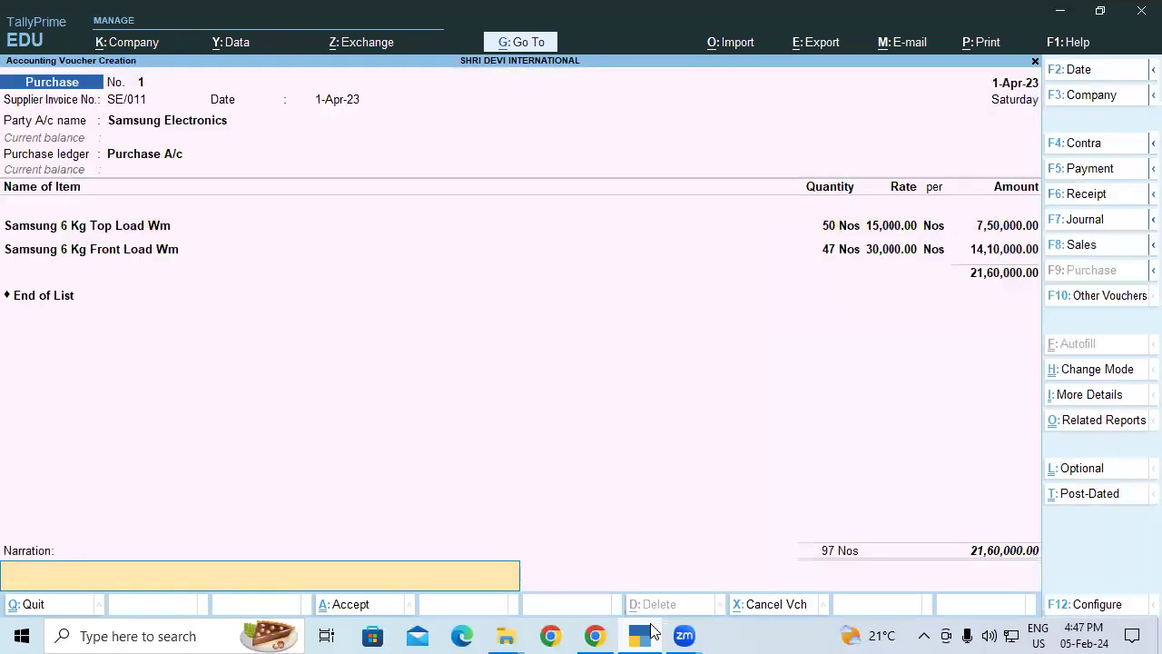
key(Return)
key(Return)
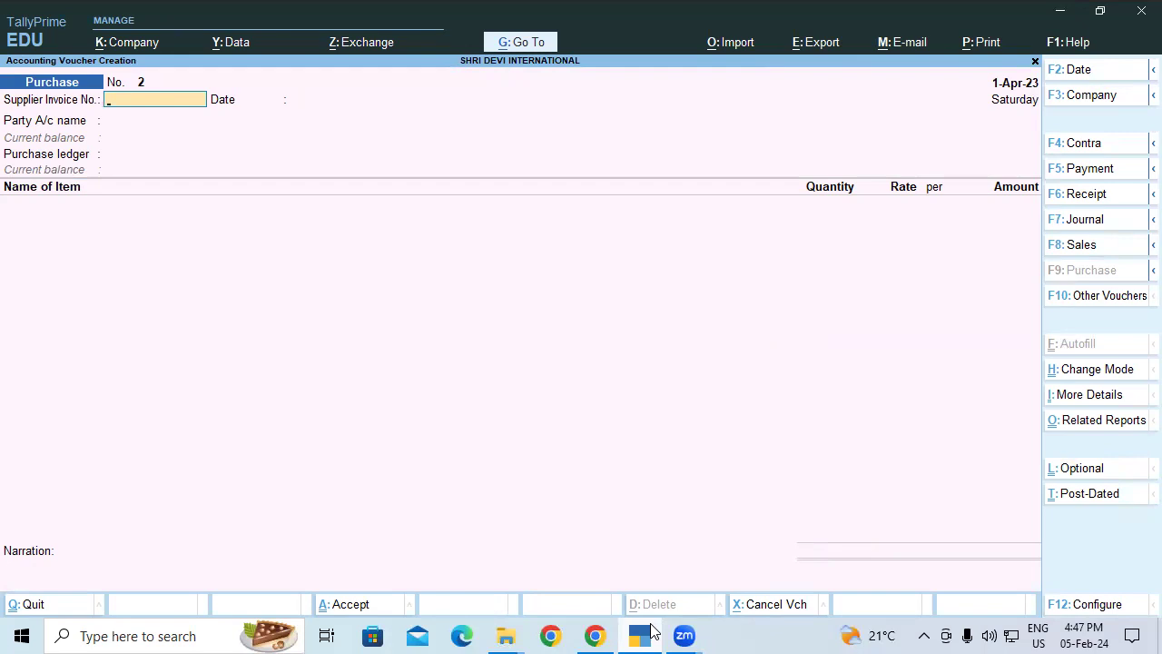
Leave the new blank Purchase voucher and open the Balance Sheet to check liabilities and assets
key(Escape)
key(b)
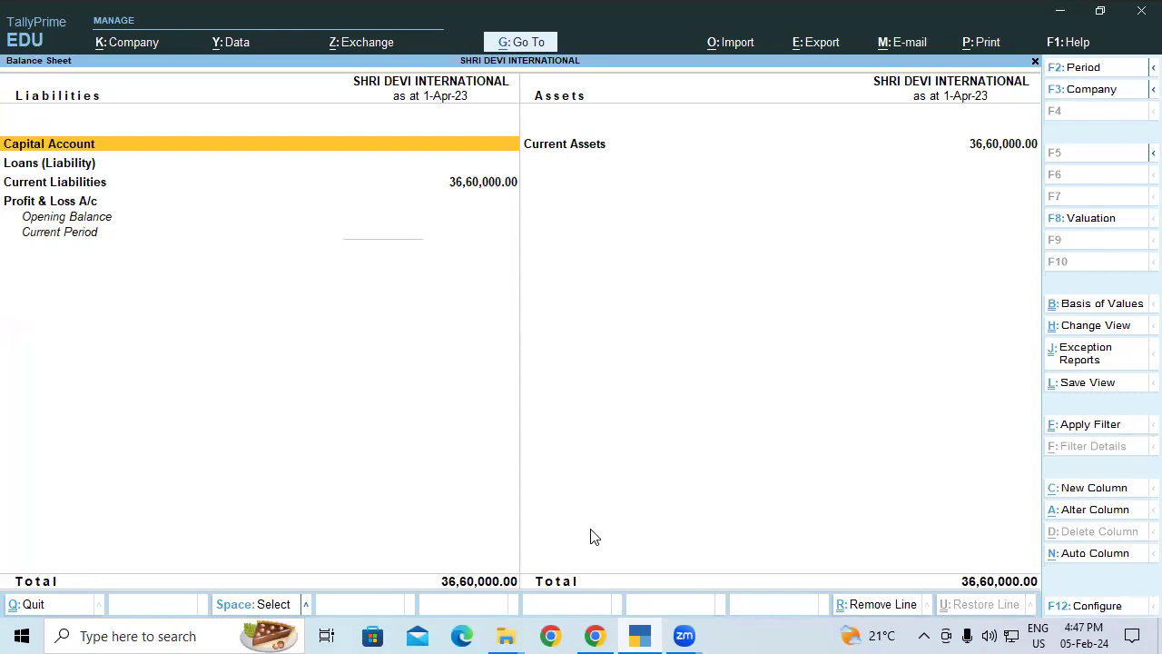
key(Escape)
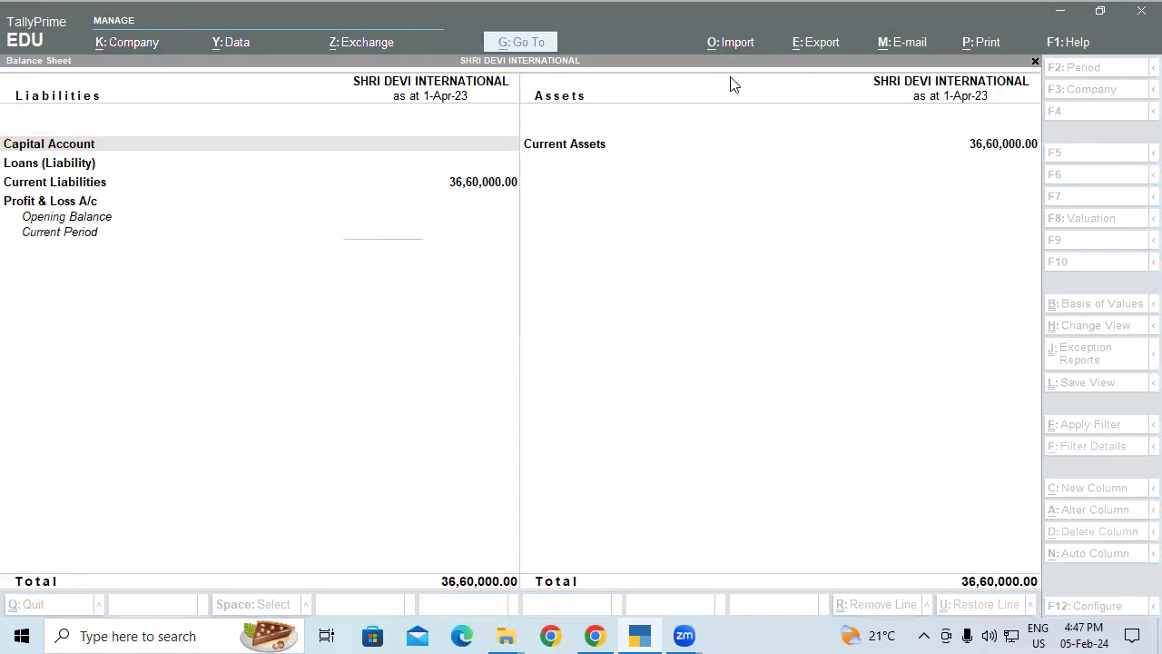
click(926, 402)
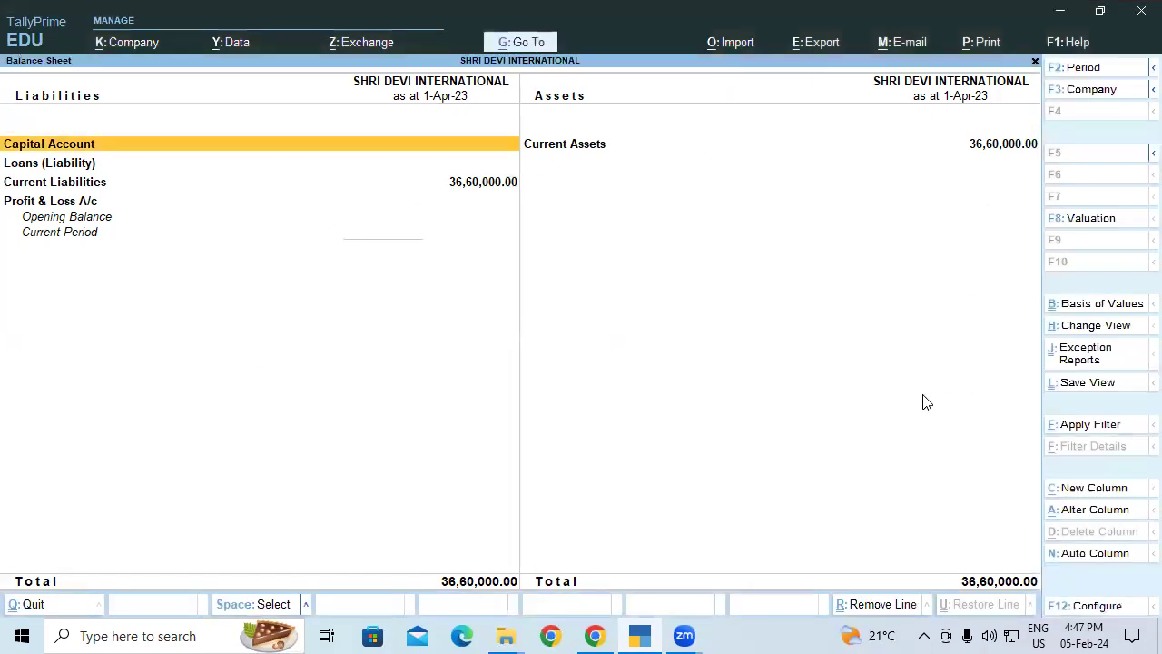